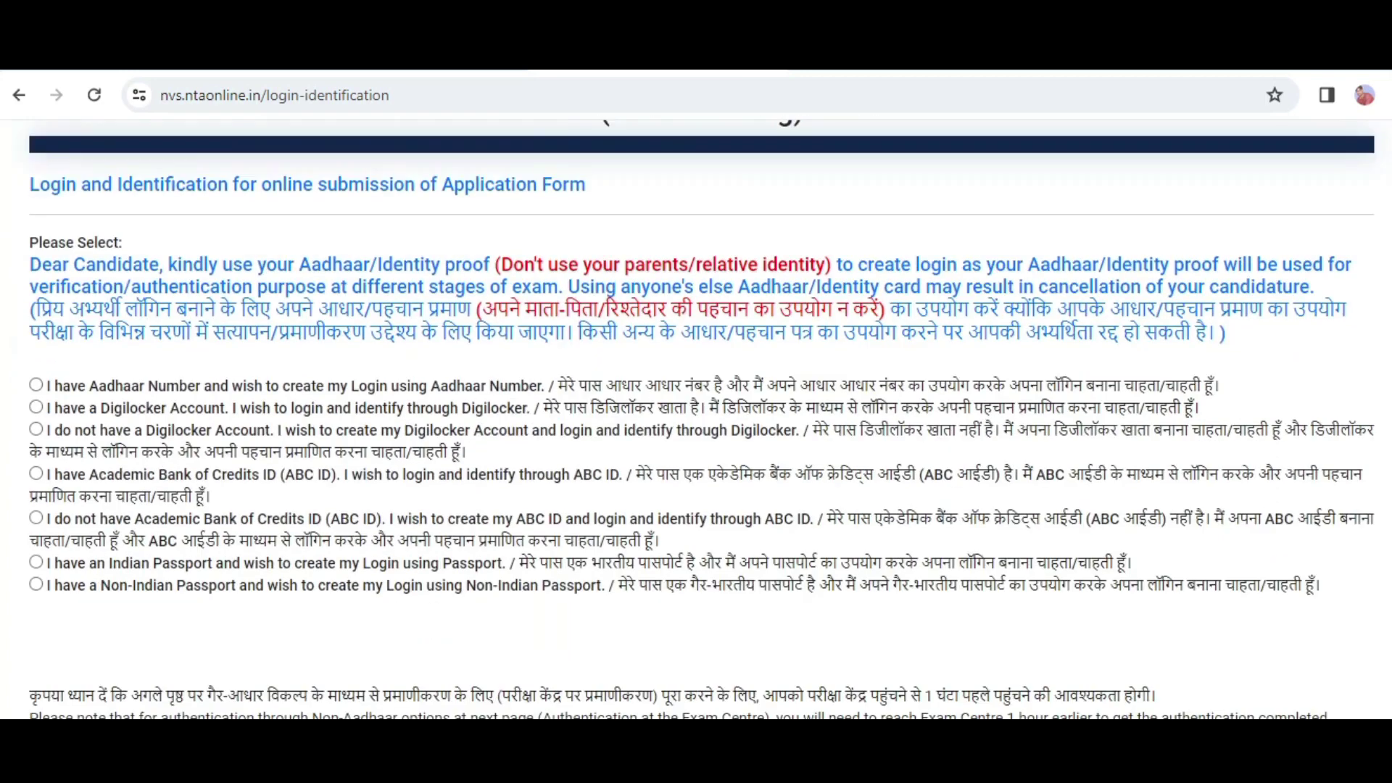
# - Choose the 'I have Aadhaar Number' option, enter the candidate's Aadhaar number and verify it
pyautogui.moveTo(78, 386); pyautogui.dragTo(628, 390)
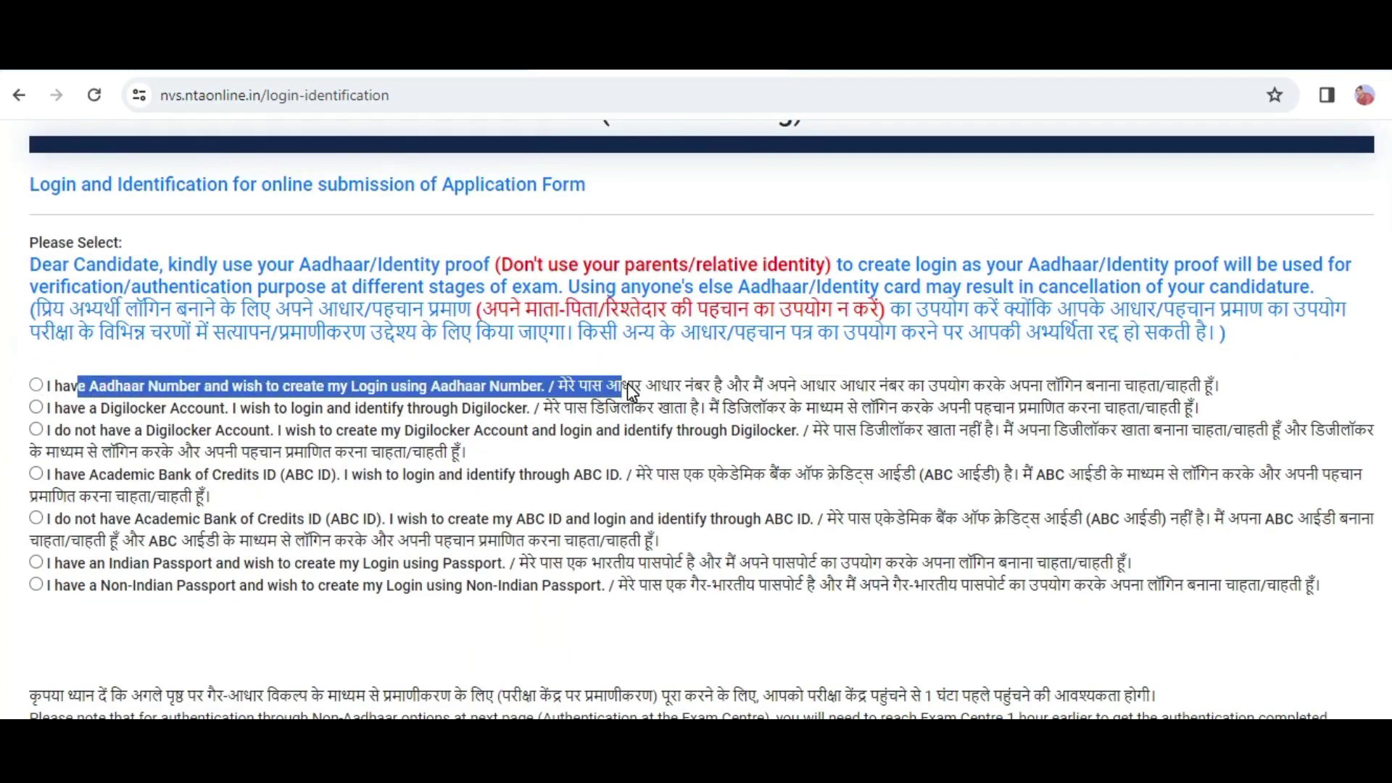
pyautogui.click(40, 387)
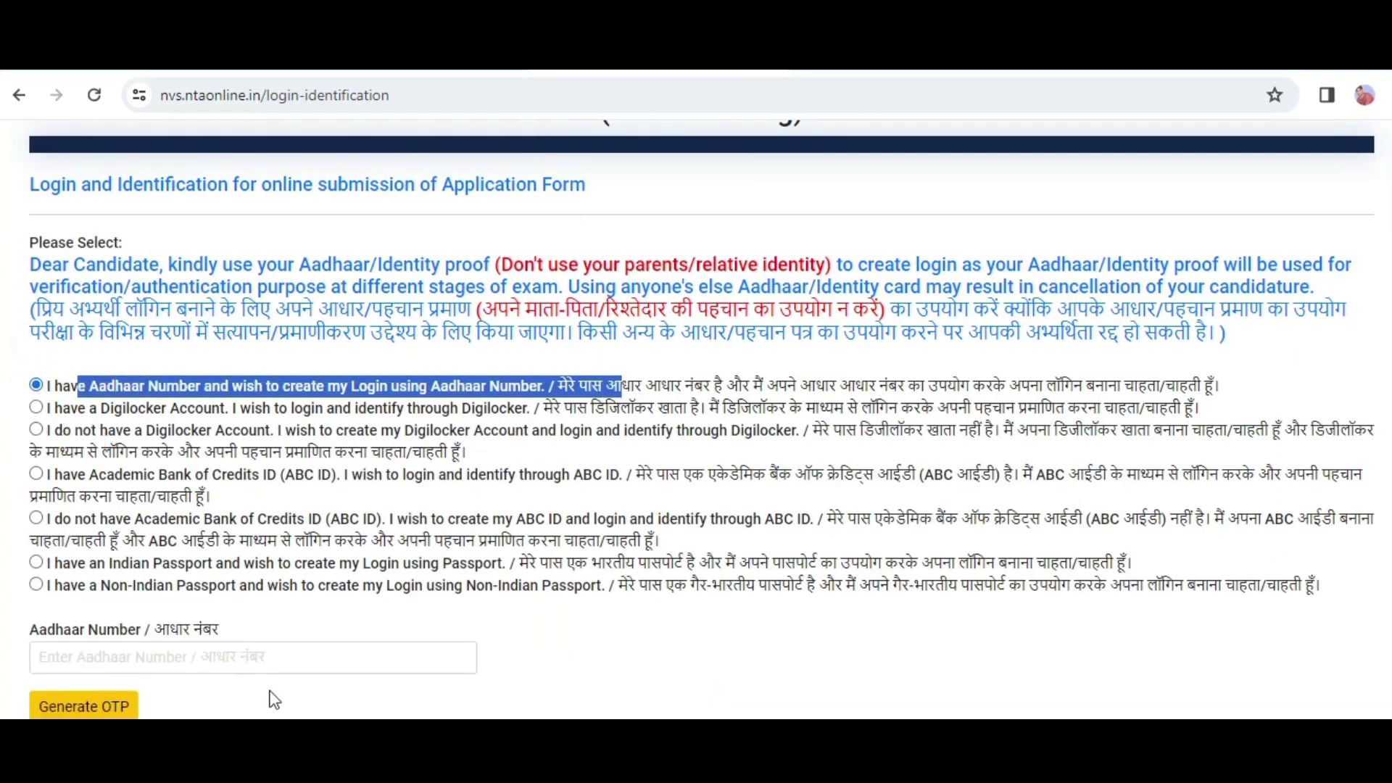
pyautogui.click(29, 628)
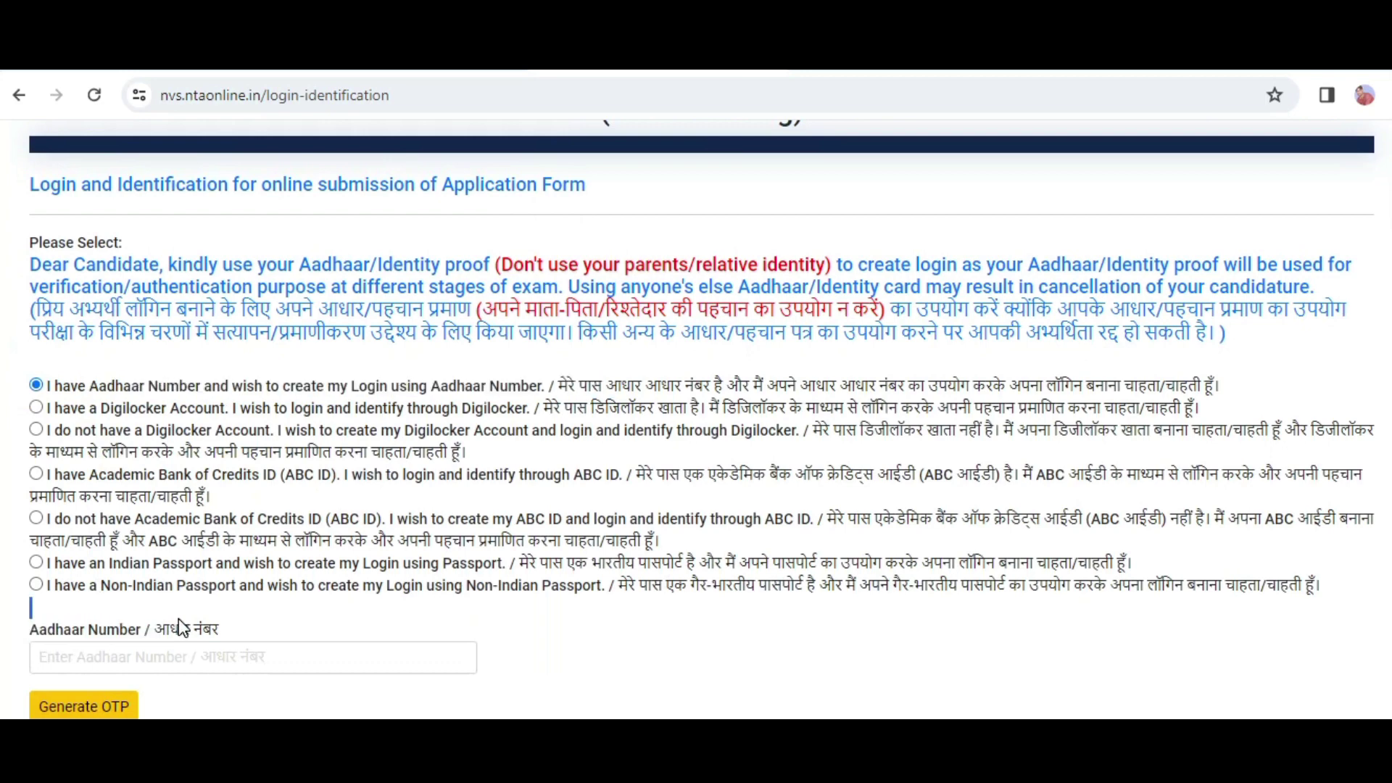
pyautogui.tripleClick(277, 632)
pyautogui.click(173, 670)
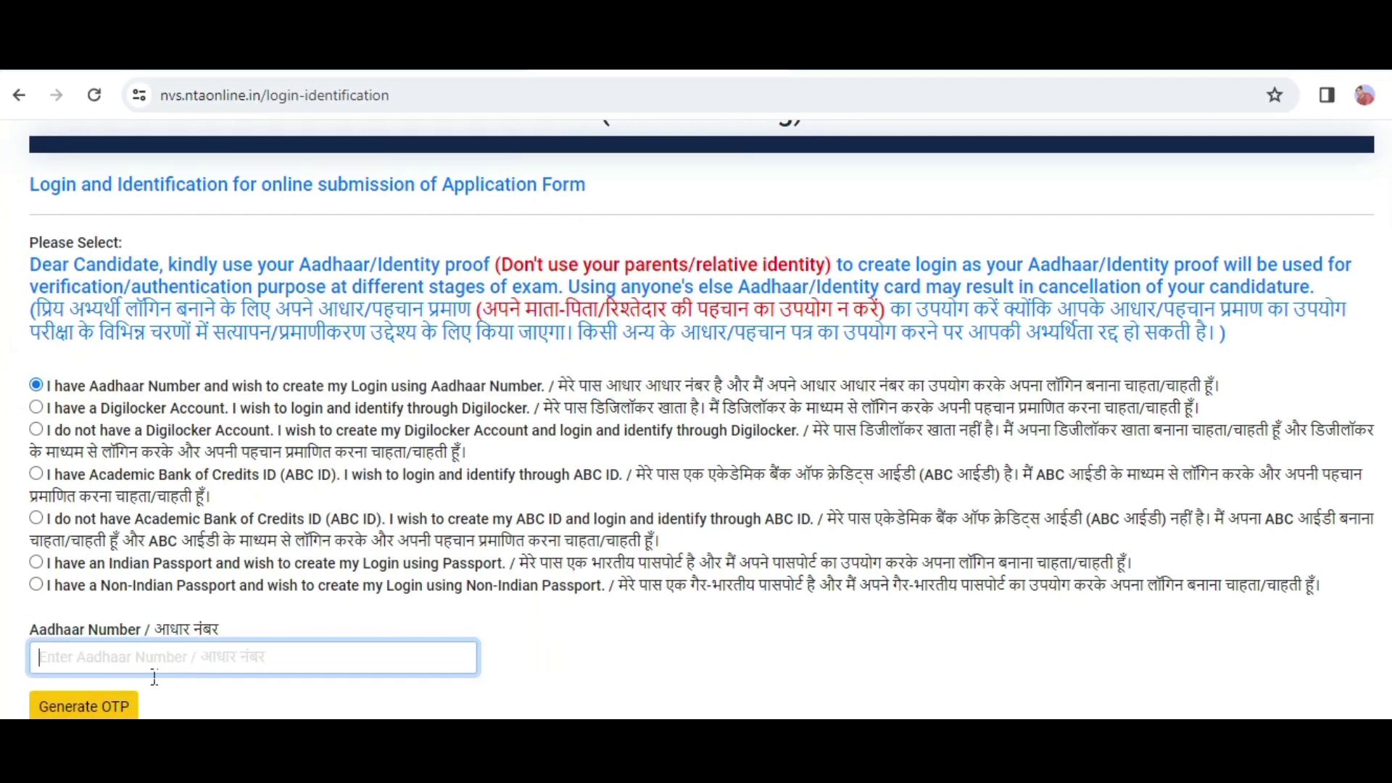
pyautogui.scroll(-1, 464, 631)
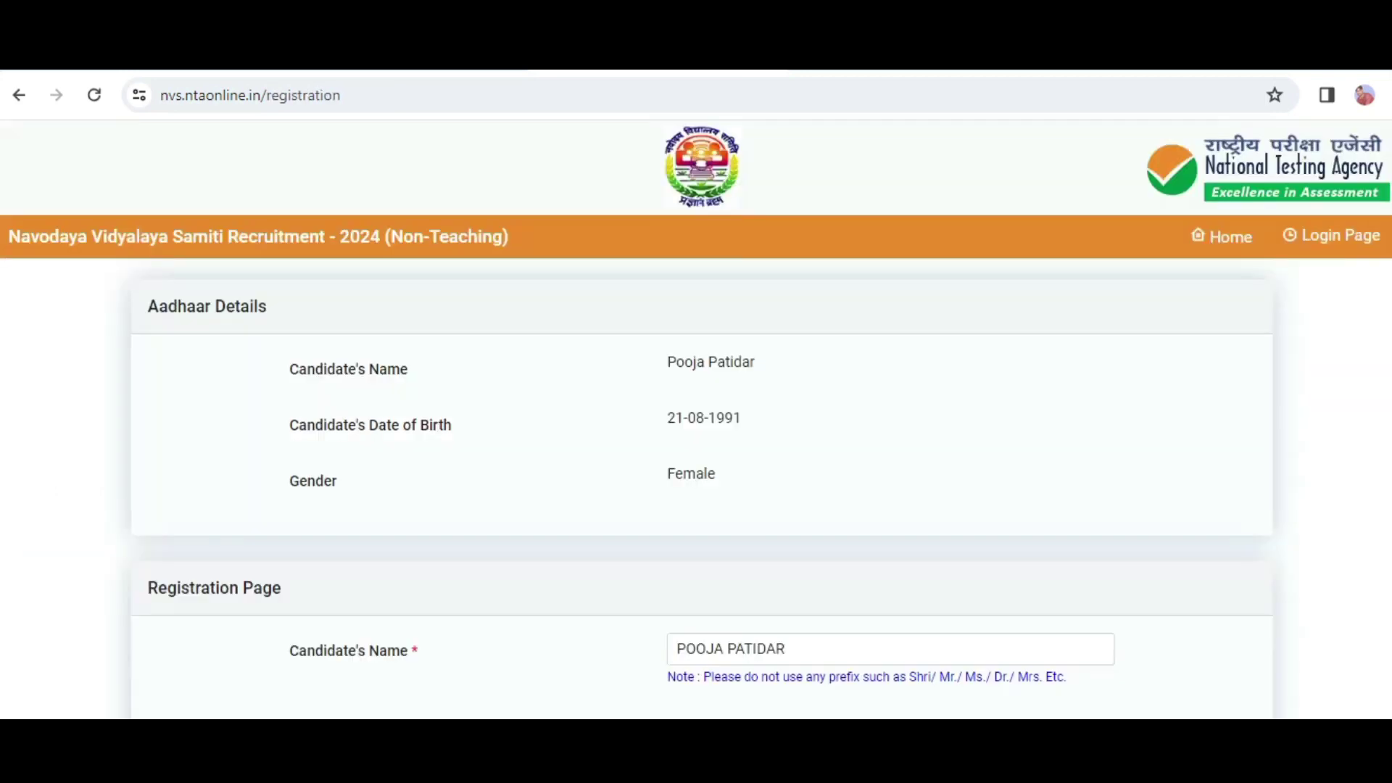
# - Paste the father's and mother's names under the pre-filled candidate name, then move down to Gender
pyautogui.scroll(-20, 696, 413)
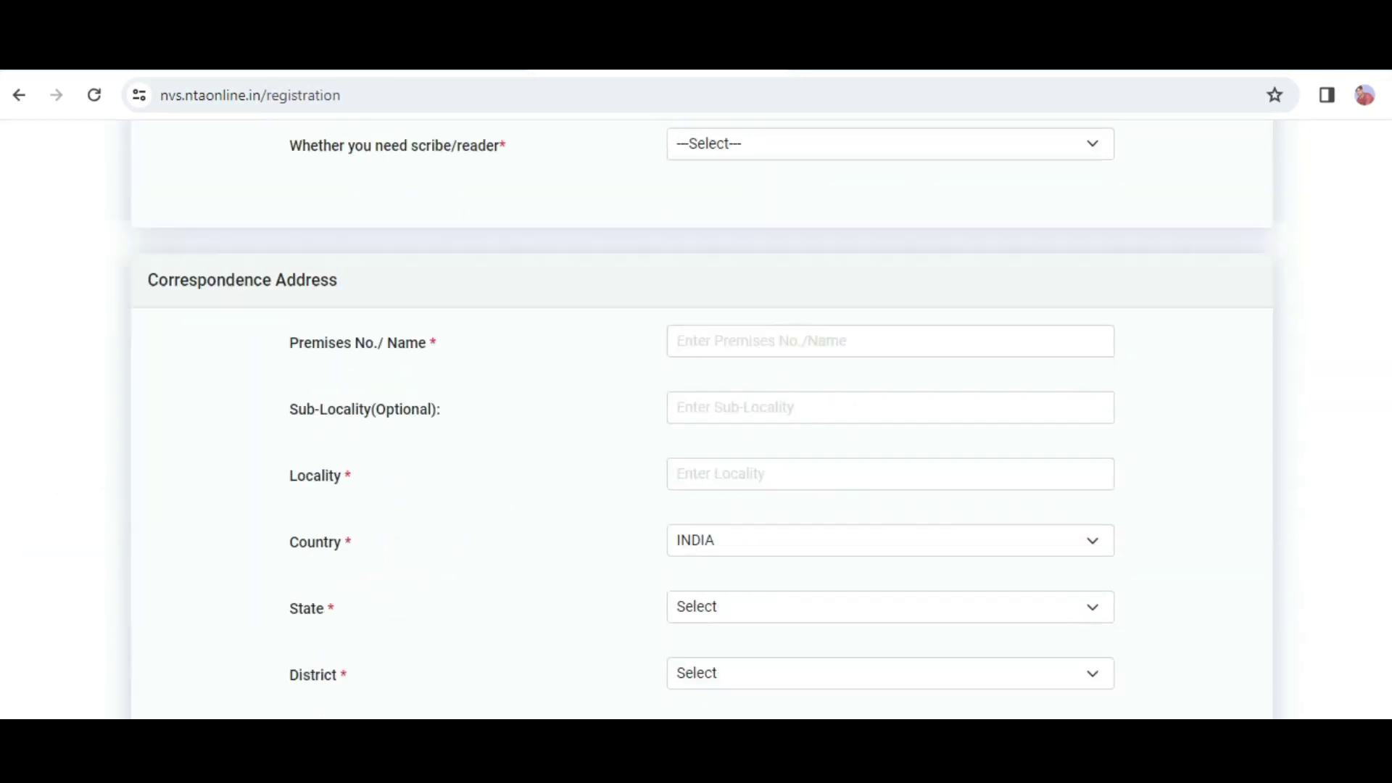
pyautogui.scroll(15, 701, 420)
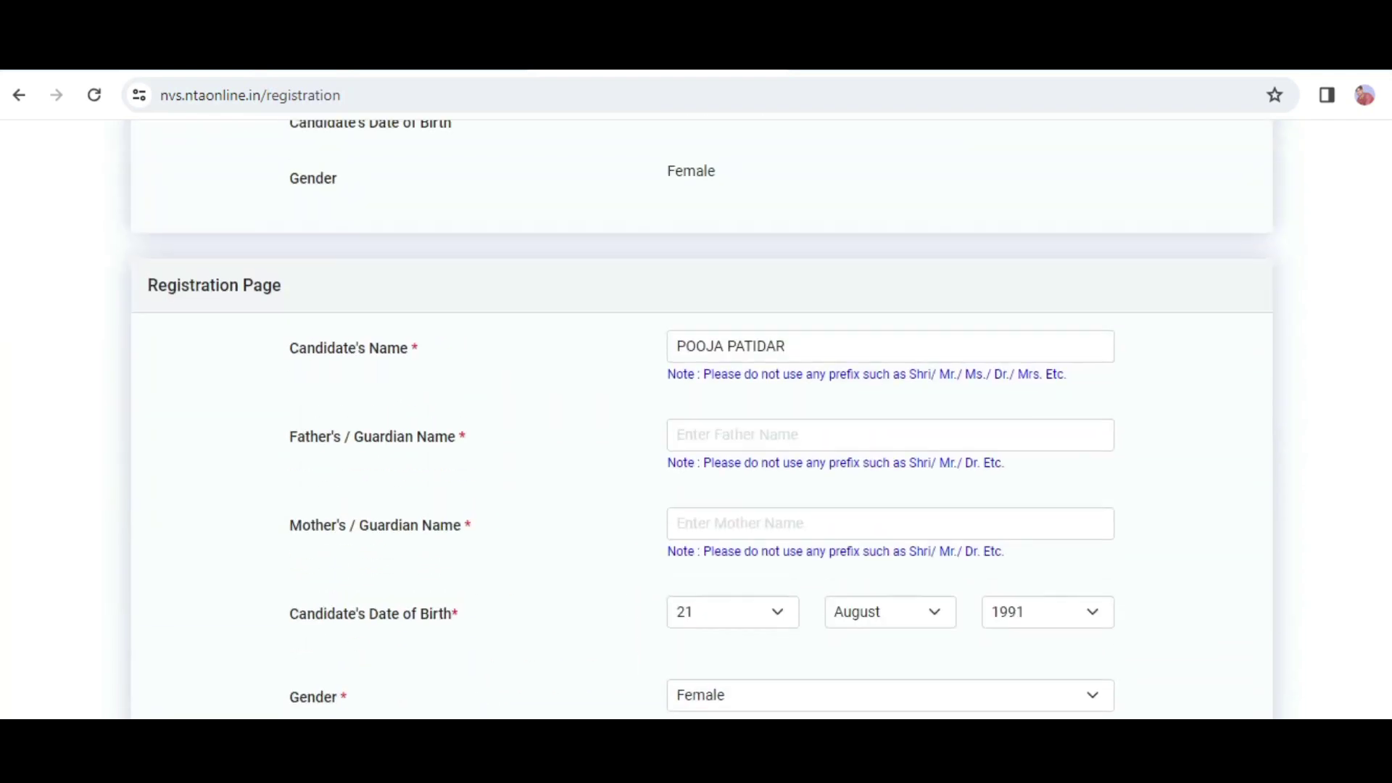
pyautogui.moveTo(678, 209); pyautogui.dragTo(696, 210)
pyautogui.moveTo(784, 226); pyautogui.dragTo(824, 227)
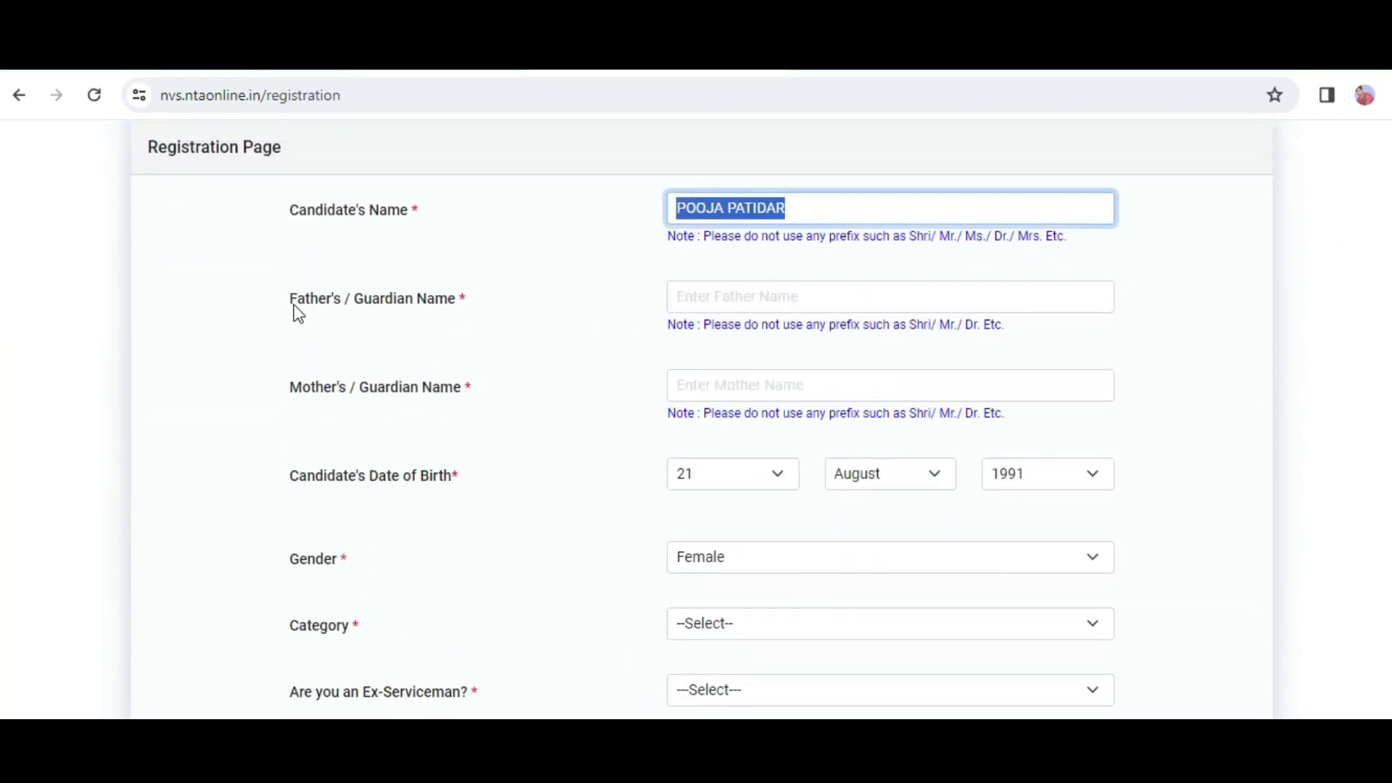
pyautogui.moveTo(304, 303); pyautogui.dragTo(456, 303)
pyautogui.moveTo(342, 387); pyautogui.dragTo(533, 402)
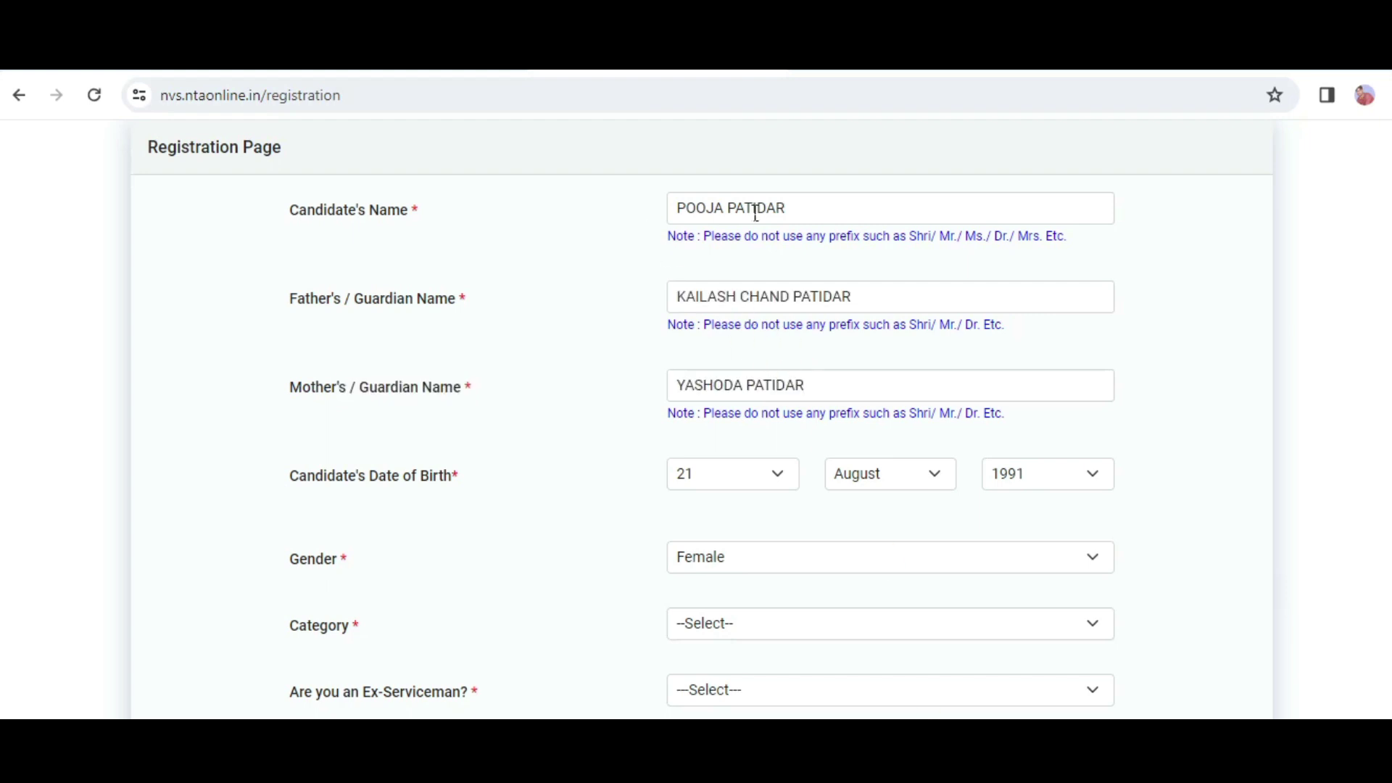
pyautogui.tripleClick(754, 209)
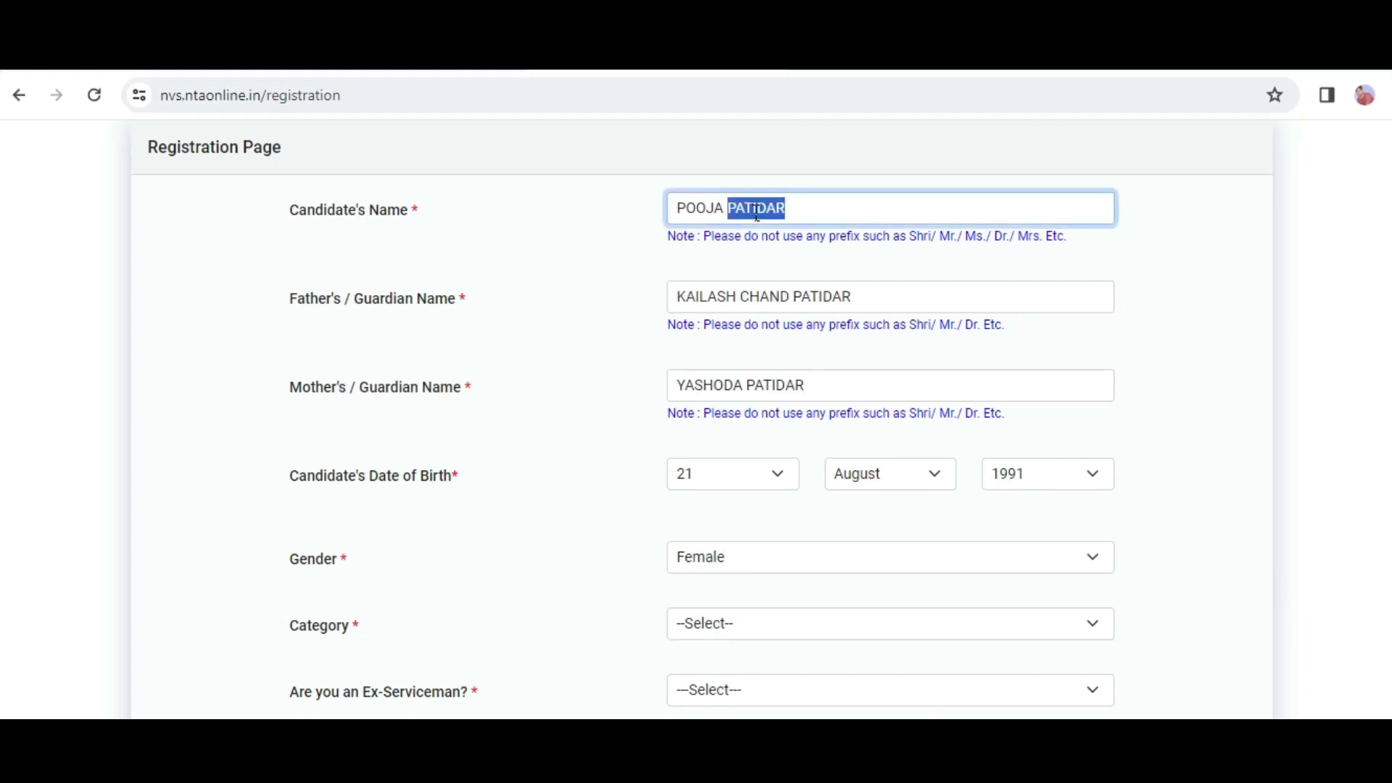
pyautogui.tripleClick(751, 304)
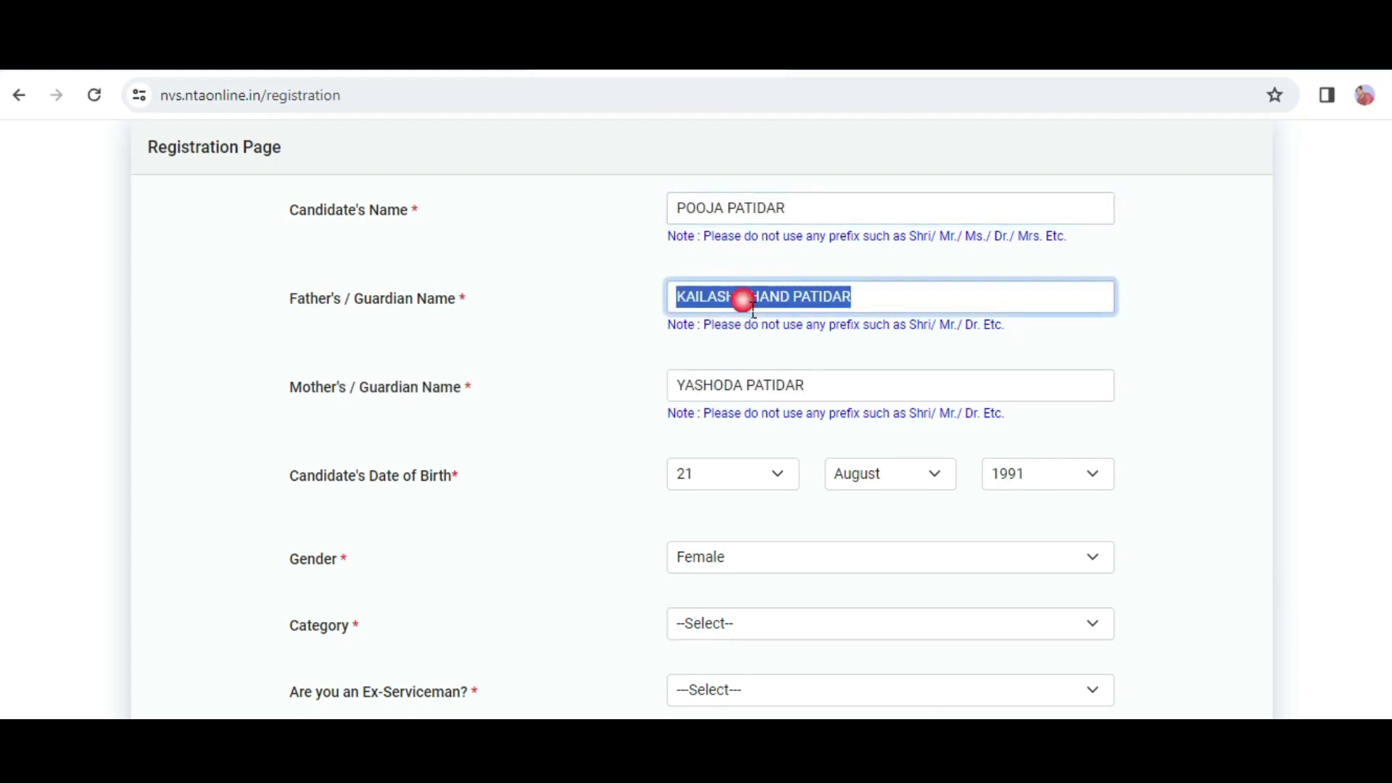
pyautogui.tripleClick(740, 388)
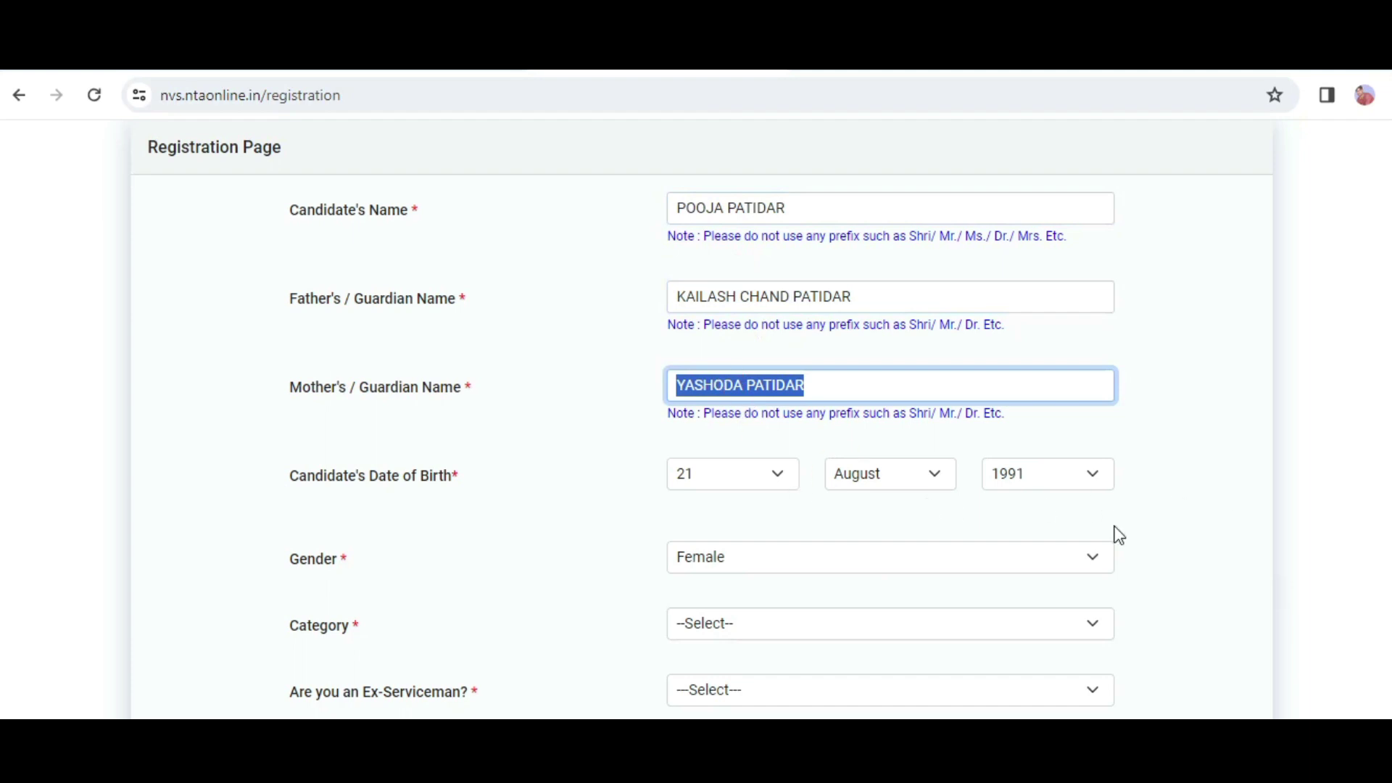
pyautogui.scroll(-4, 407, 216)
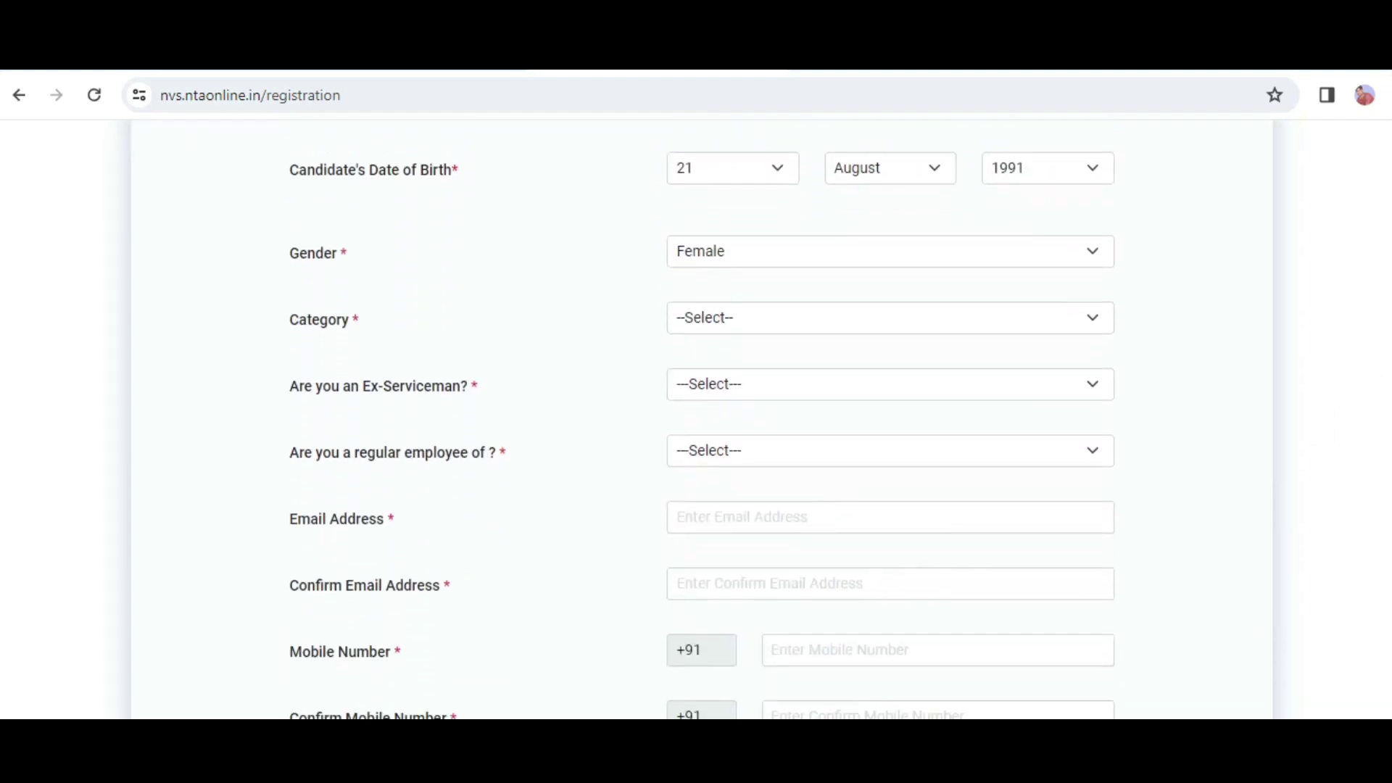
pyautogui.moveTo(319, 262); pyautogui.dragTo(693, 247)
# - Set Gender to Female, Category OBC-NCL, Ex-Serviceman No, and regular employee None of the above
pyautogui.scroll(-1, 1342, 270)
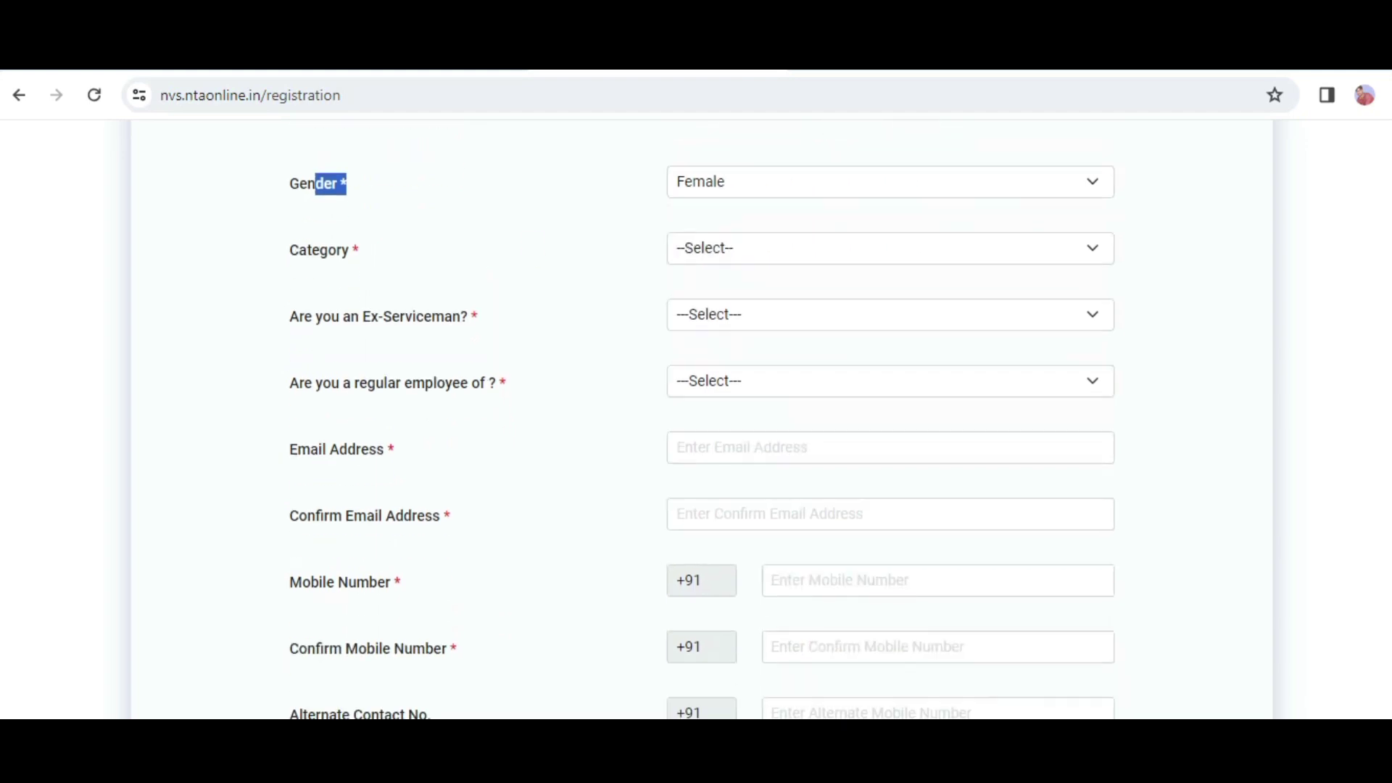
pyautogui.click(916, 229)
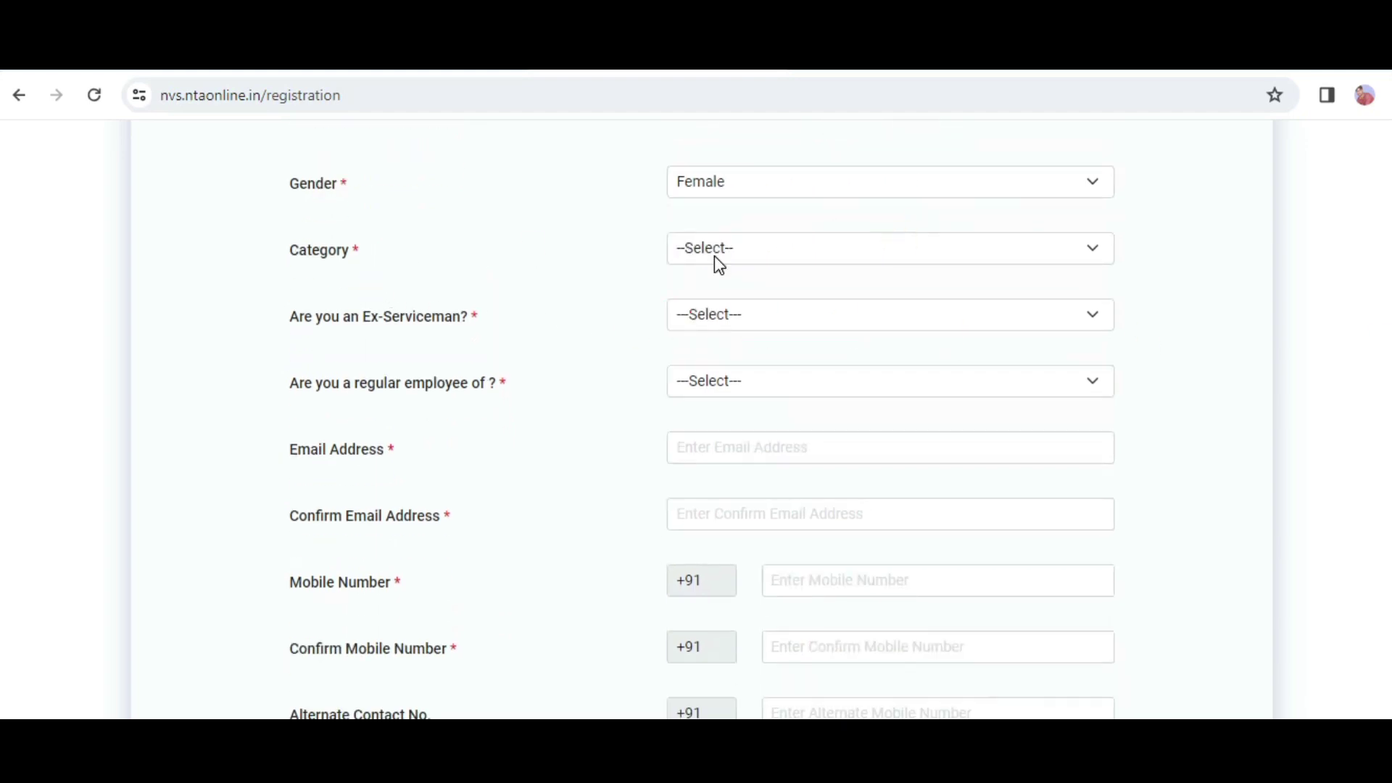
pyautogui.click(803, 245)
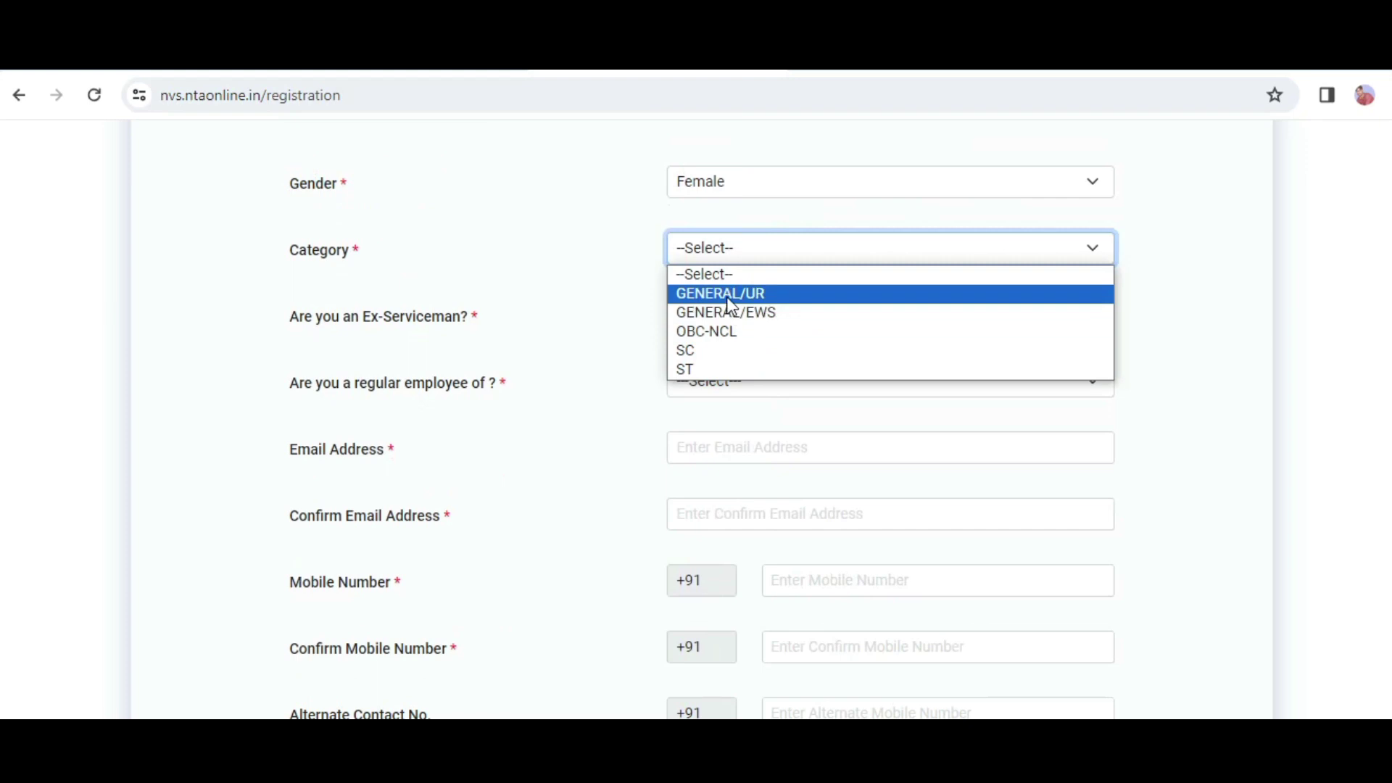
pyautogui.click(729, 336)
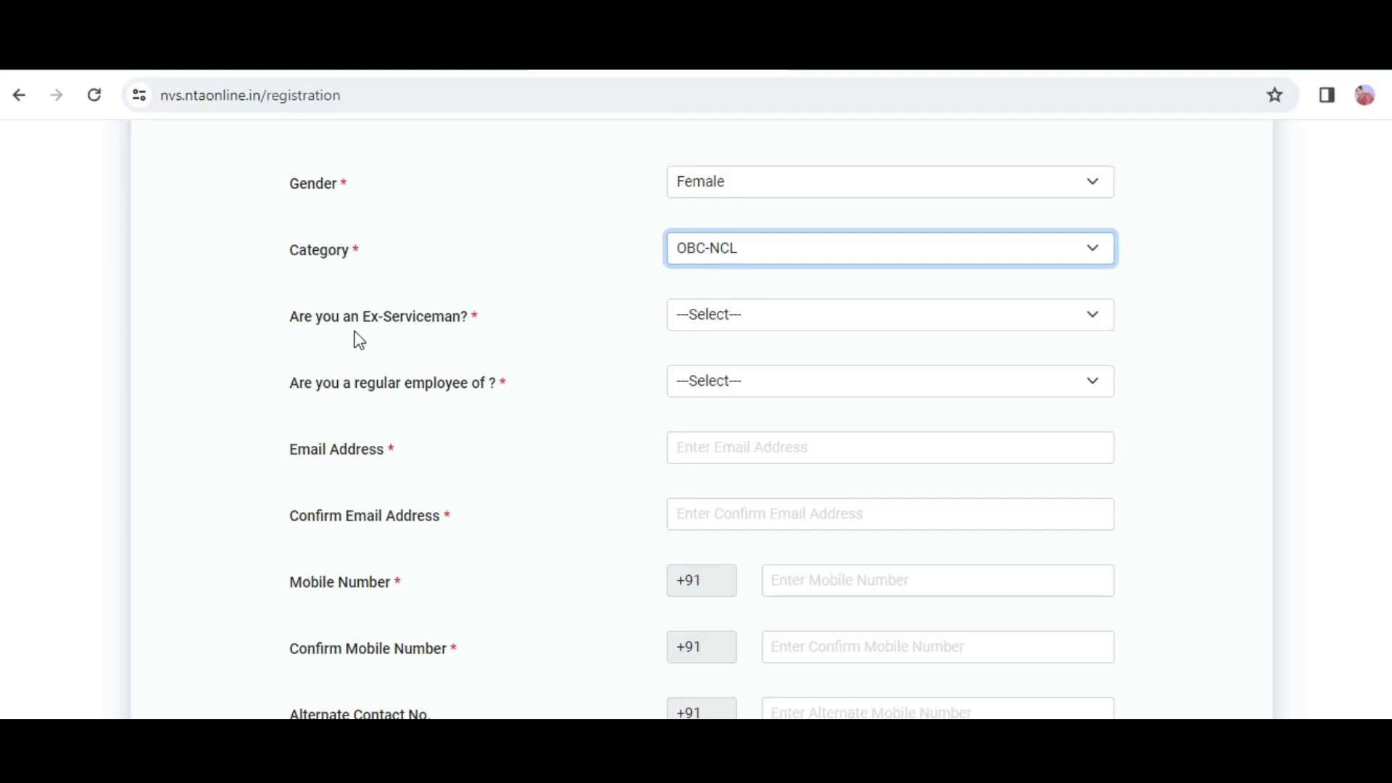
pyautogui.click(838, 322)
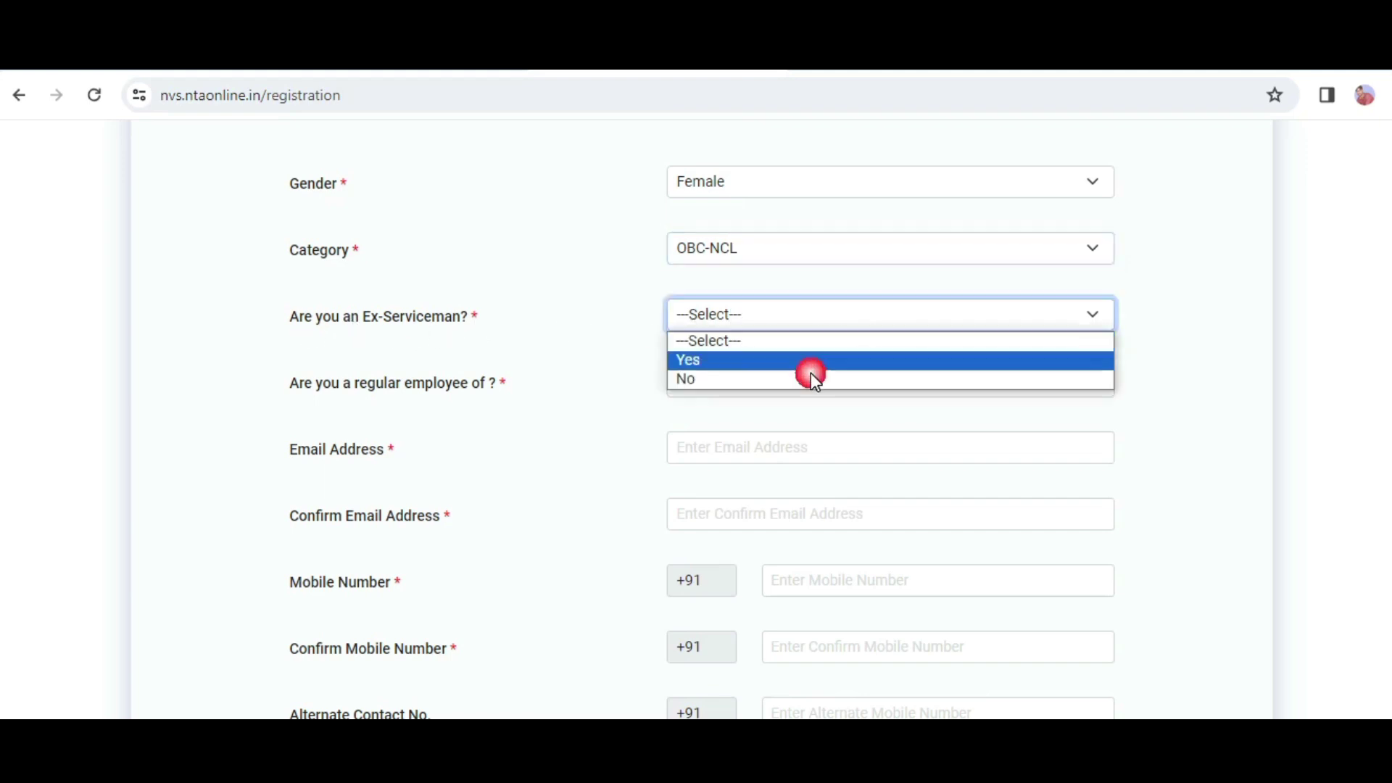
pyautogui.click(768, 383)
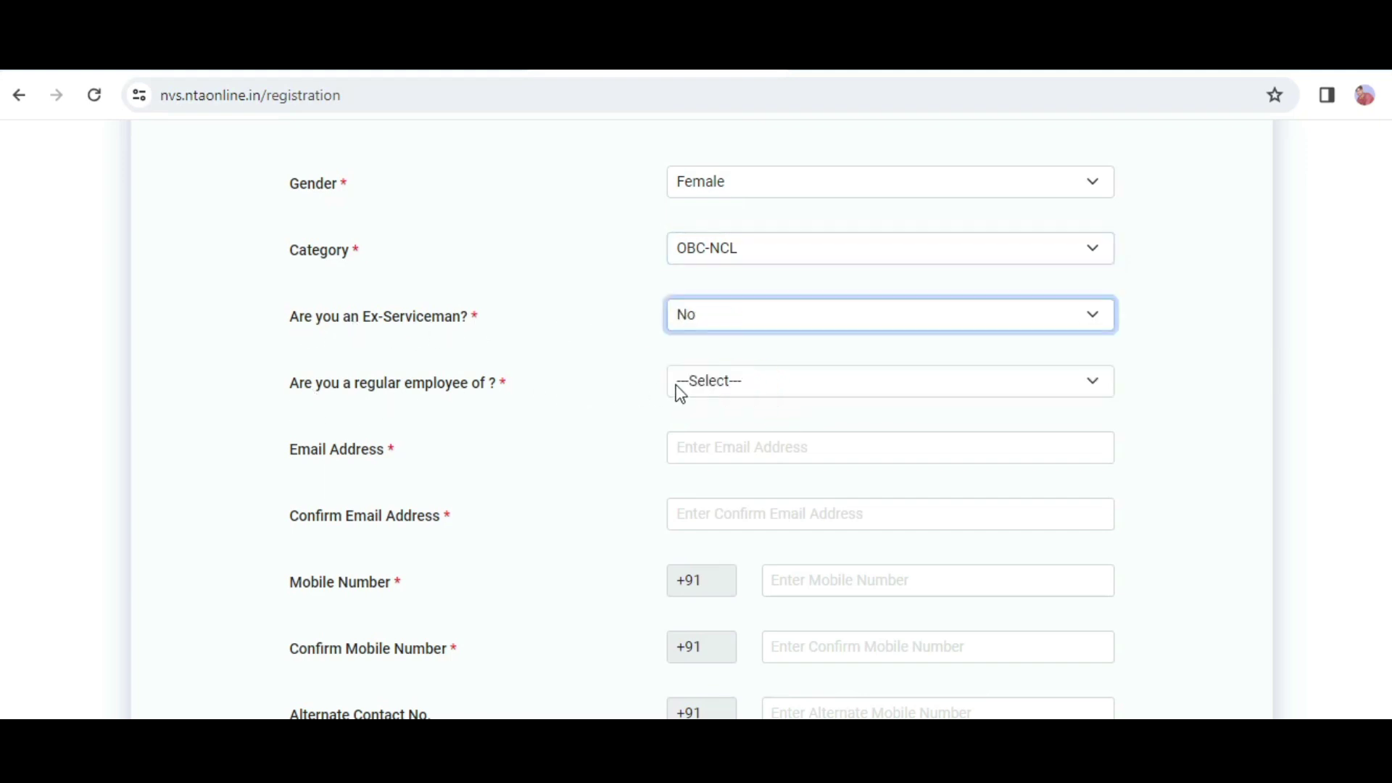
pyautogui.click(848, 391)
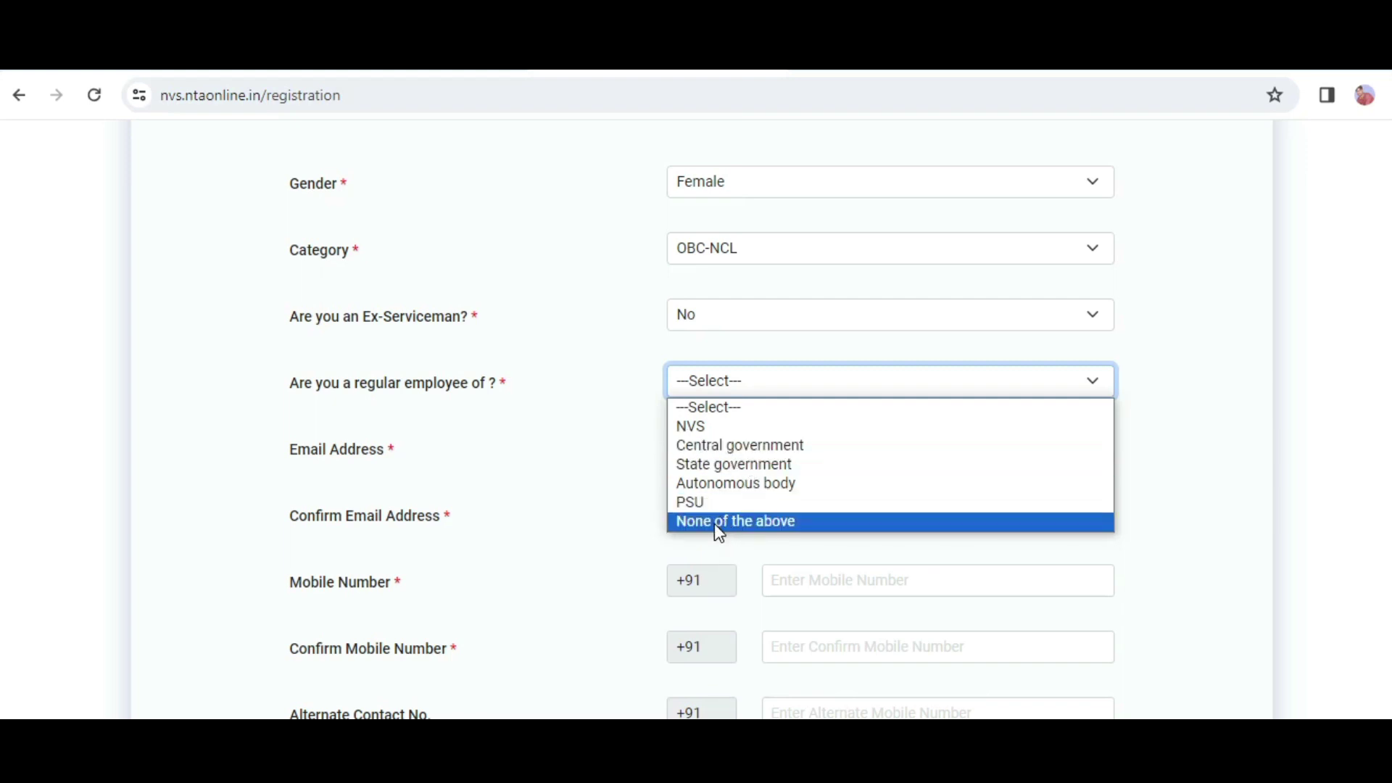
pyautogui.click(757, 523)
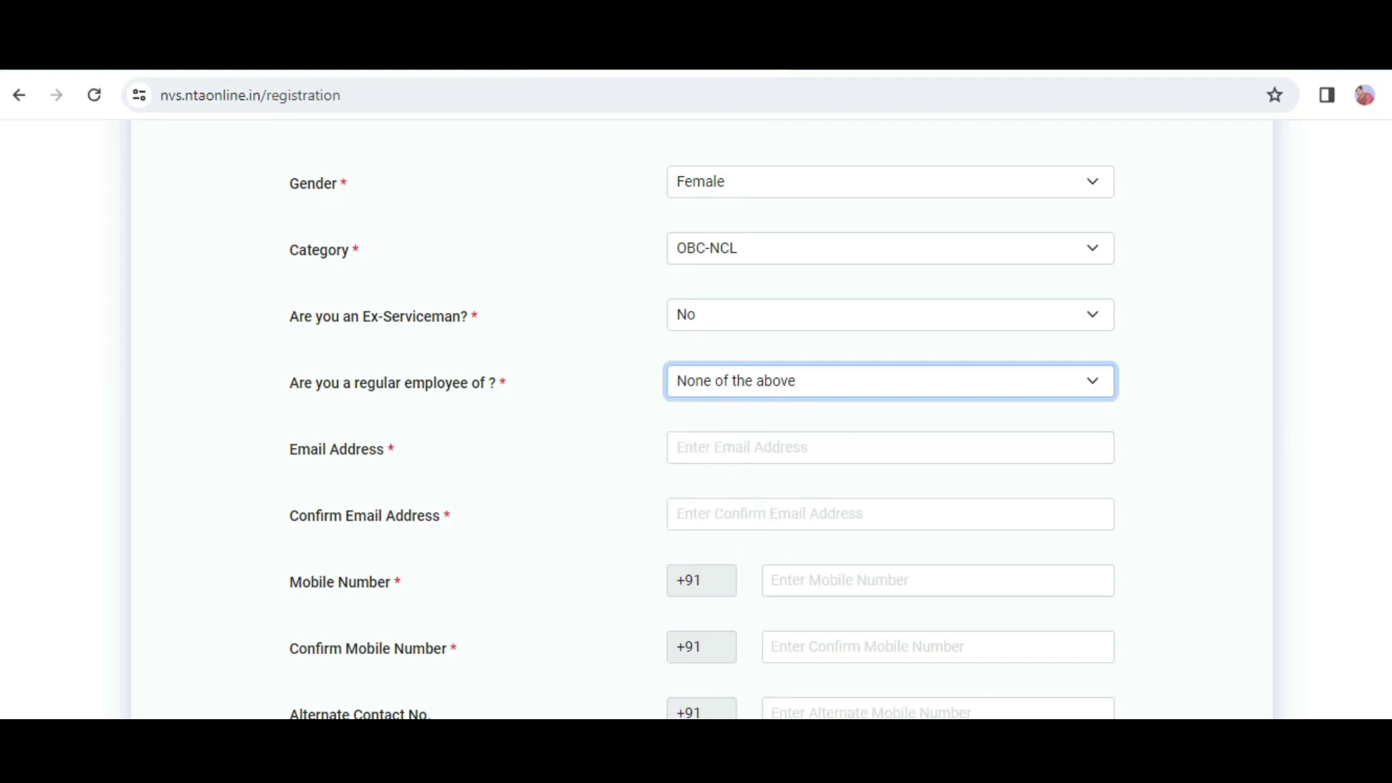
pyautogui.scroll(-4, 1137, 276)
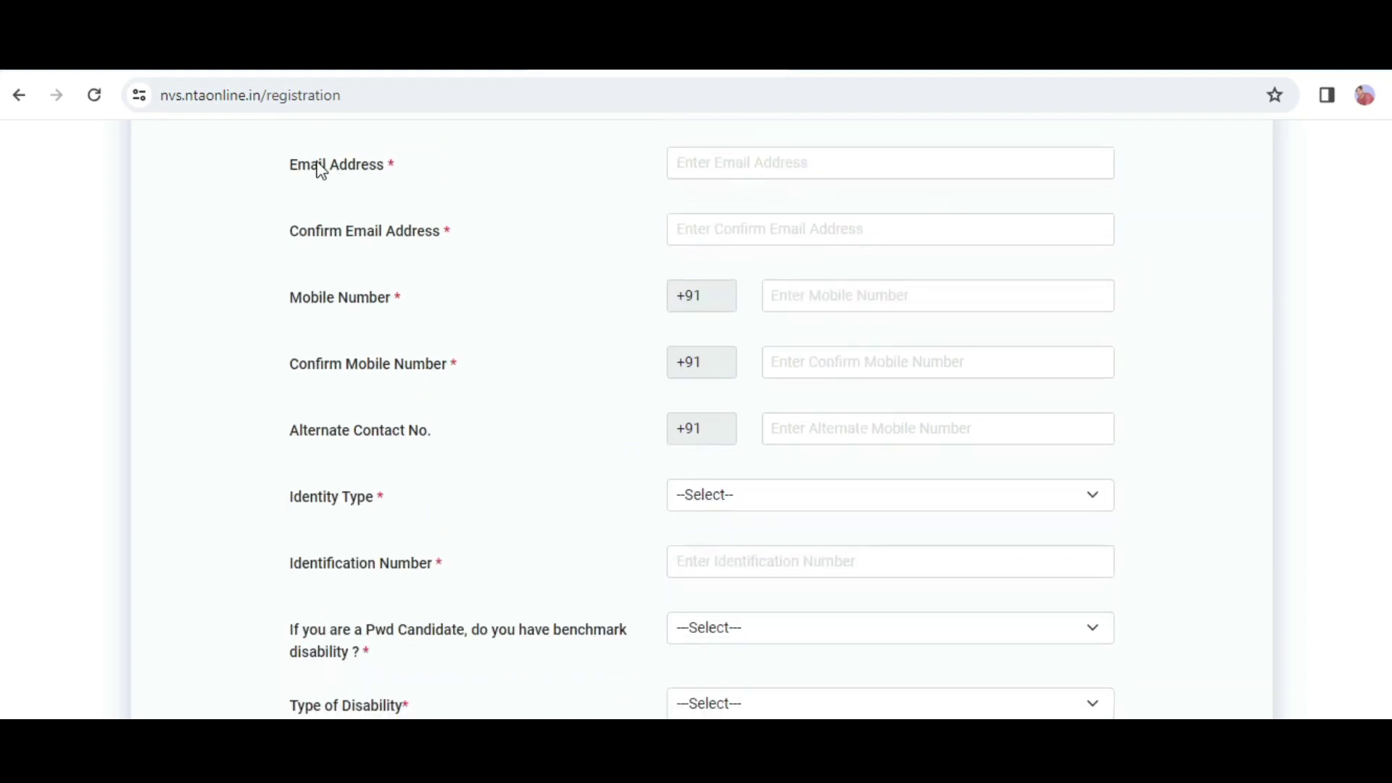
# - Enter and confirm the email address and mobile number, and add an alternate contact number
pyautogui.moveTo(297, 166); pyautogui.dragTo(433, 180)
pyautogui.moveTo(309, 232); pyautogui.dragTo(482, 239)
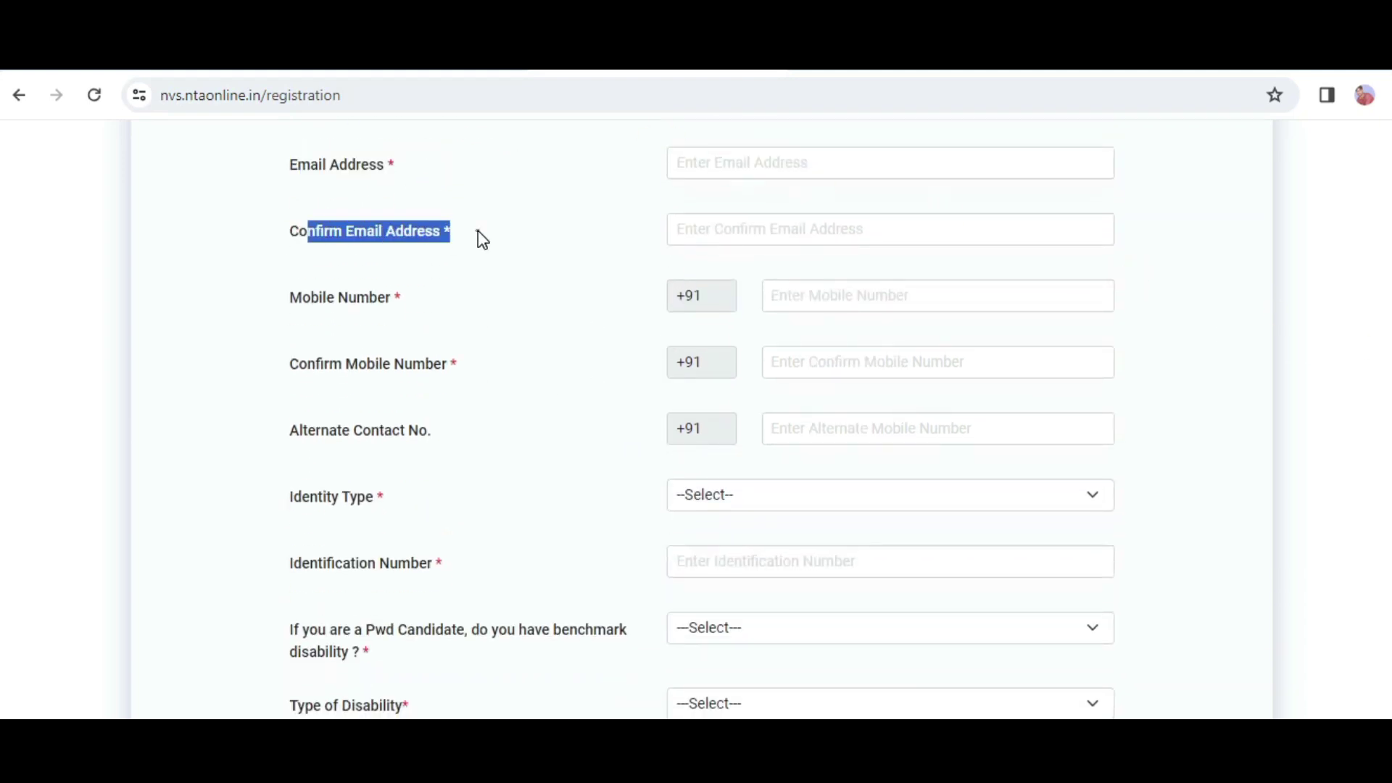
pyautogui.click(758, 167)
pyautogui.click(755, 228)
pyautogui.moveTo(312, 299); pyautogui.dragTo(450, 370)
pyautogui.click(820, 312)
pyautogui.click(813, 362)
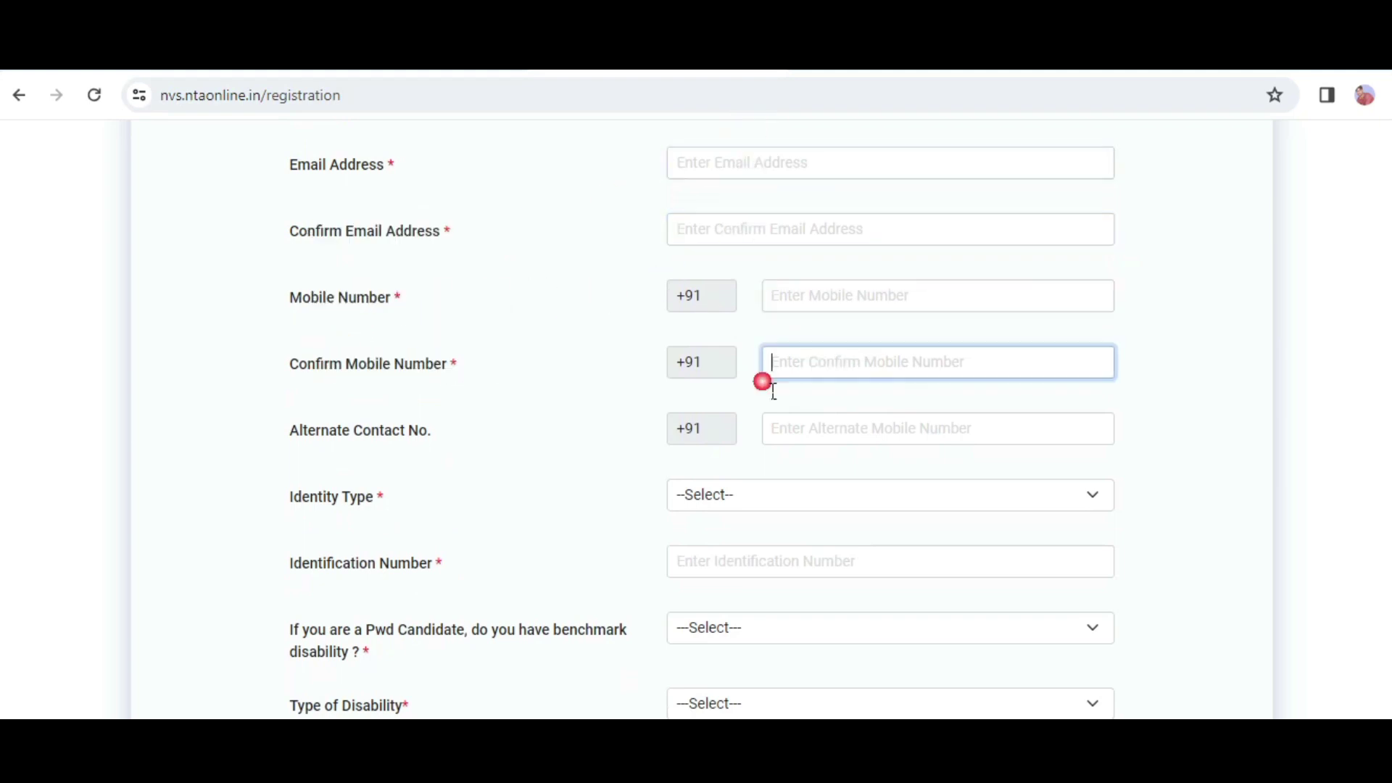
pyautogui.moveTo(300, 433); pyautogui.dragTo(435, 435)
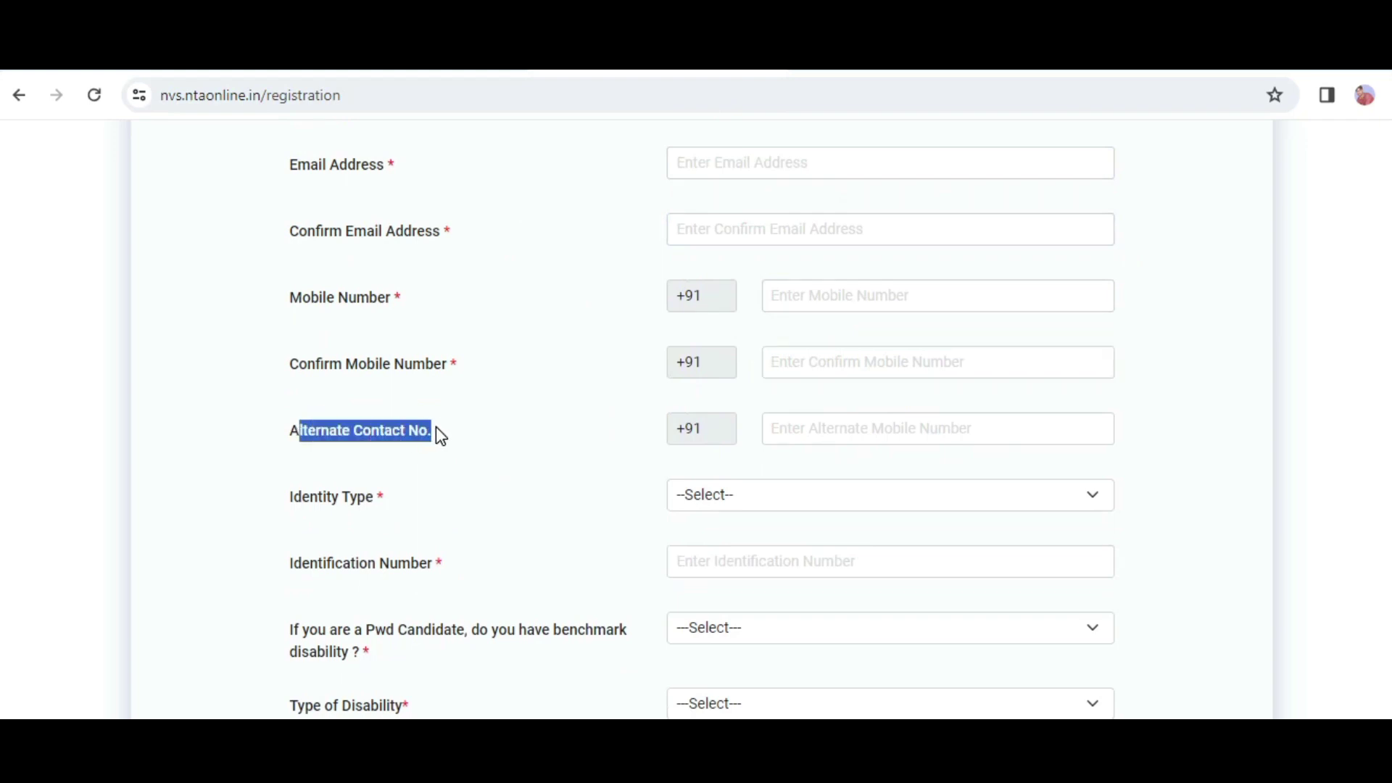
pyautogui.click(834, 428)
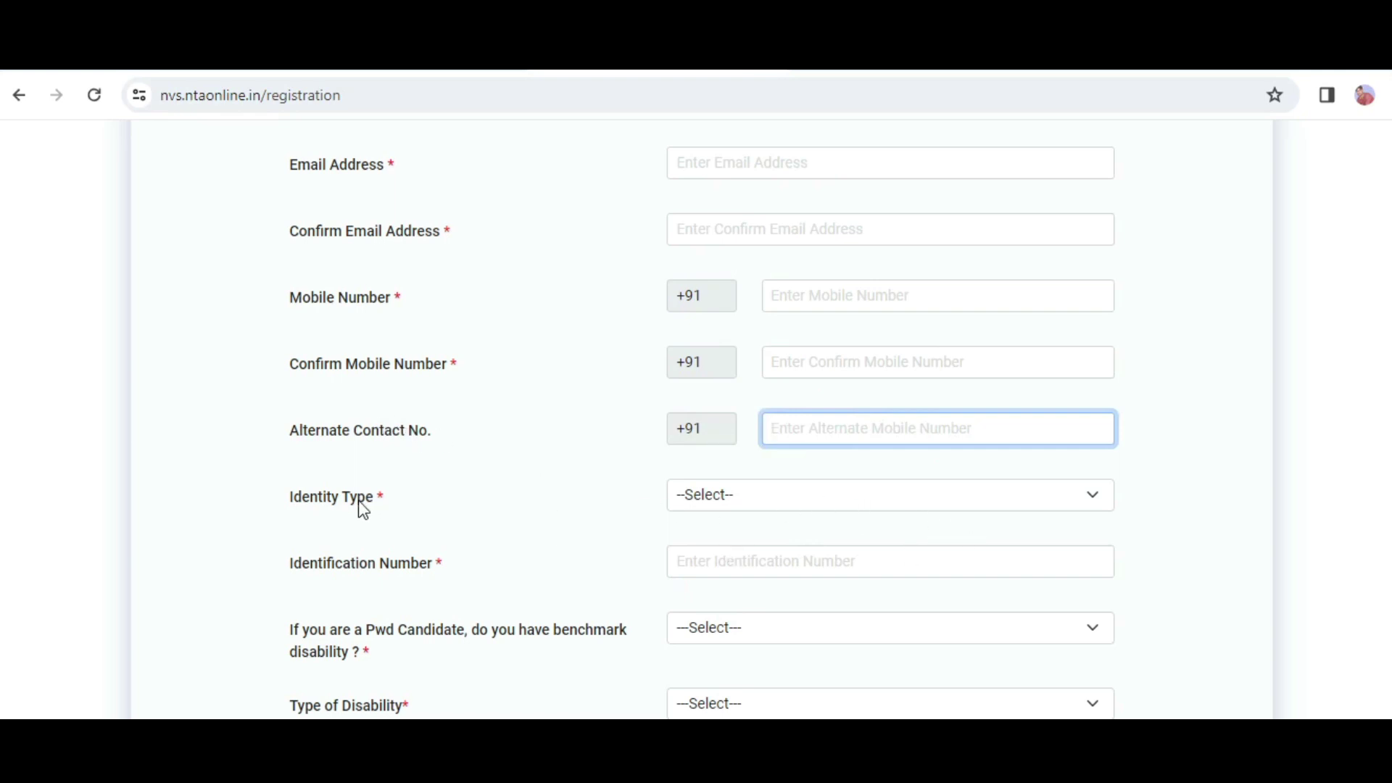
# - Set Identity Type to OTHER Valid GOVT. IDENTITY WITH PHOTOGRAPH and enter the identification number
pyautogui.click(906, 500)
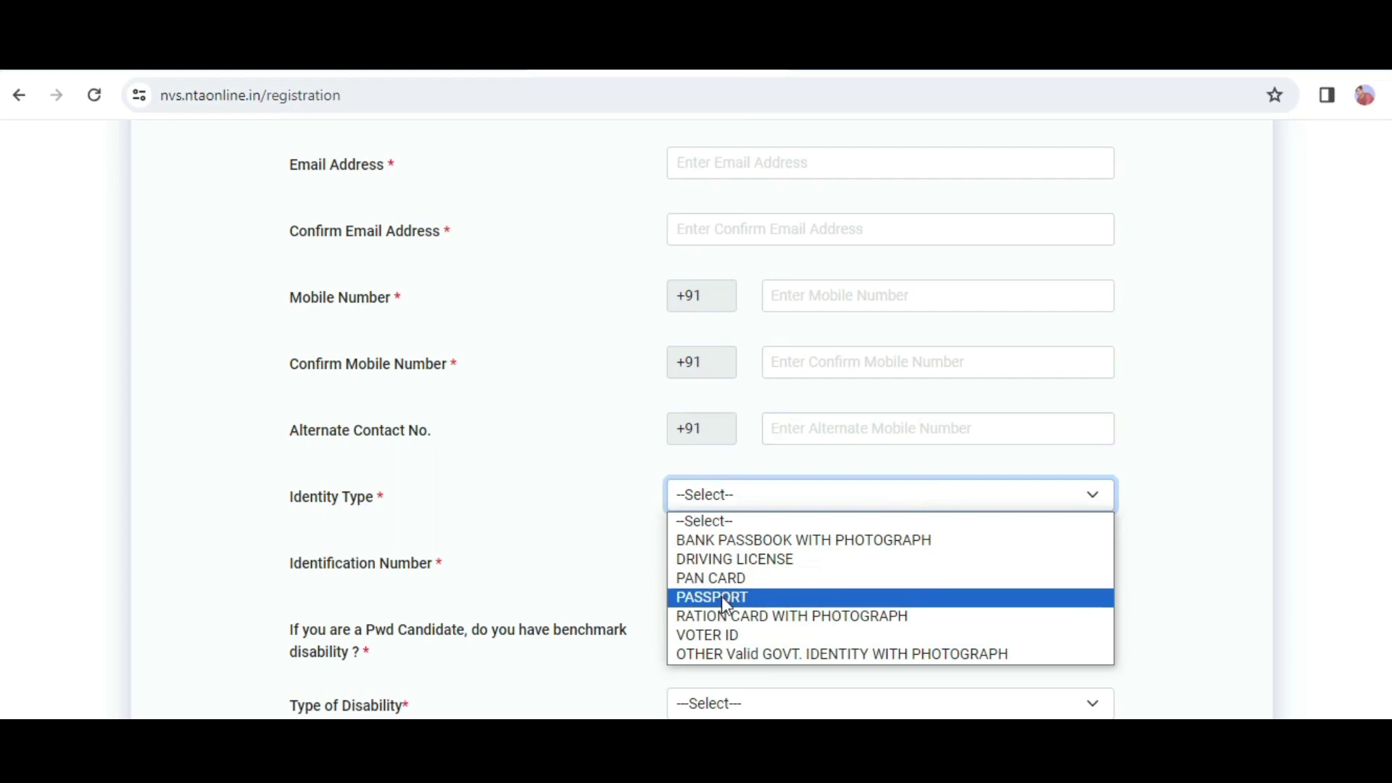
pyautogui.click(759, 655)
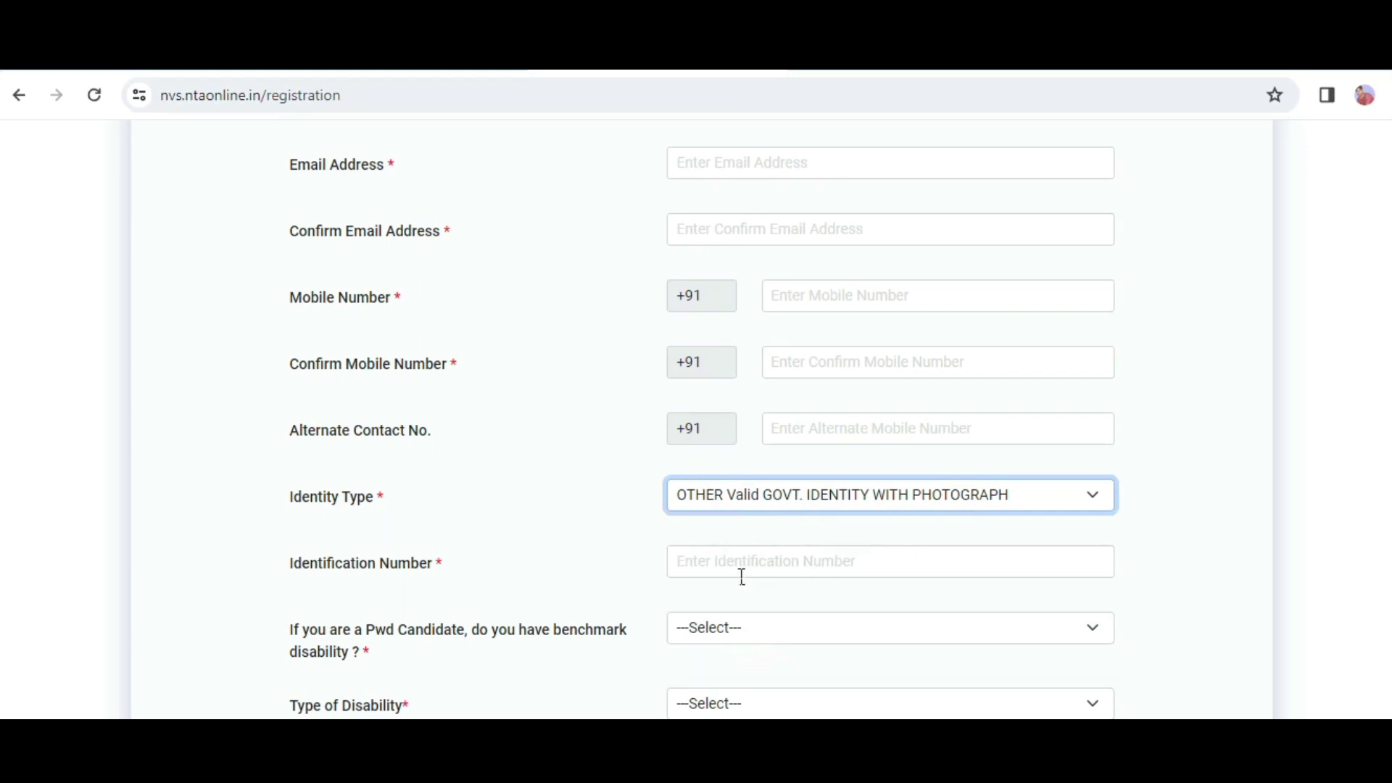
pyautogui.moveTo(327, 568); pyautogui.dragTo(490, 573)
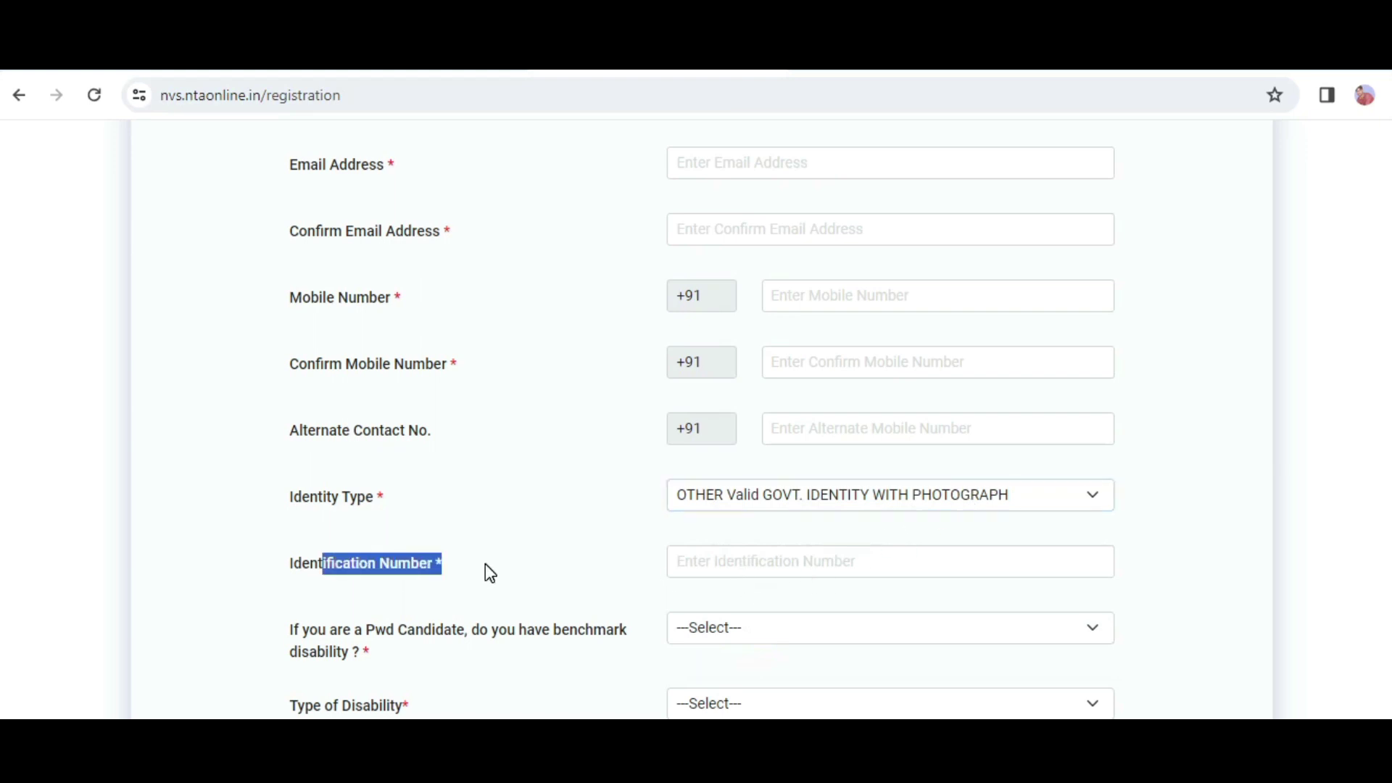
pyautogui.click(757, 565)
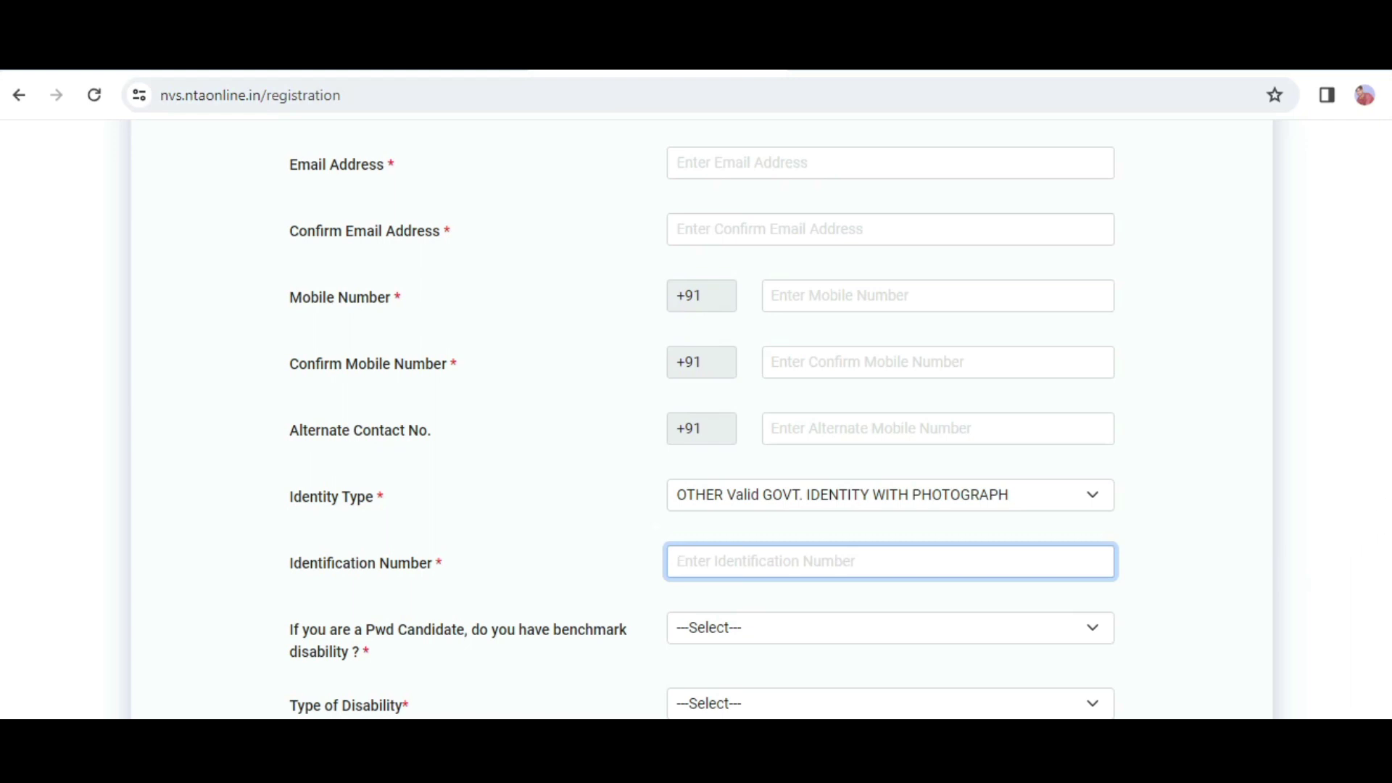
# - Answer No to the PwD benchmark disability question
pyautogui.scroll(-5, 696, 420)
pyautogui.moveTo(628, 341); pyautogui.dragTo(504, 343)
pyautogui.moveTo(591, 343); pyautogui.dragTo(624, 338)
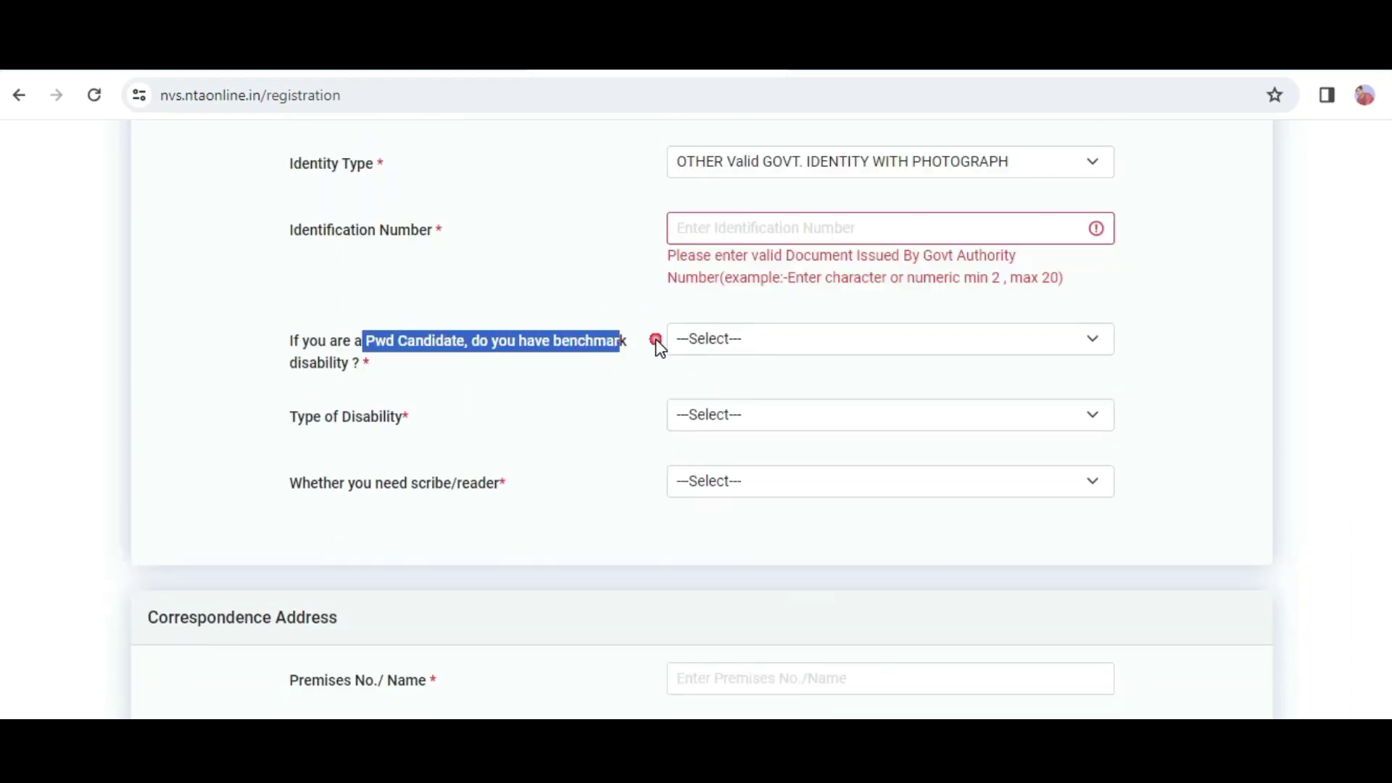
pyautogui.click(763, 342)
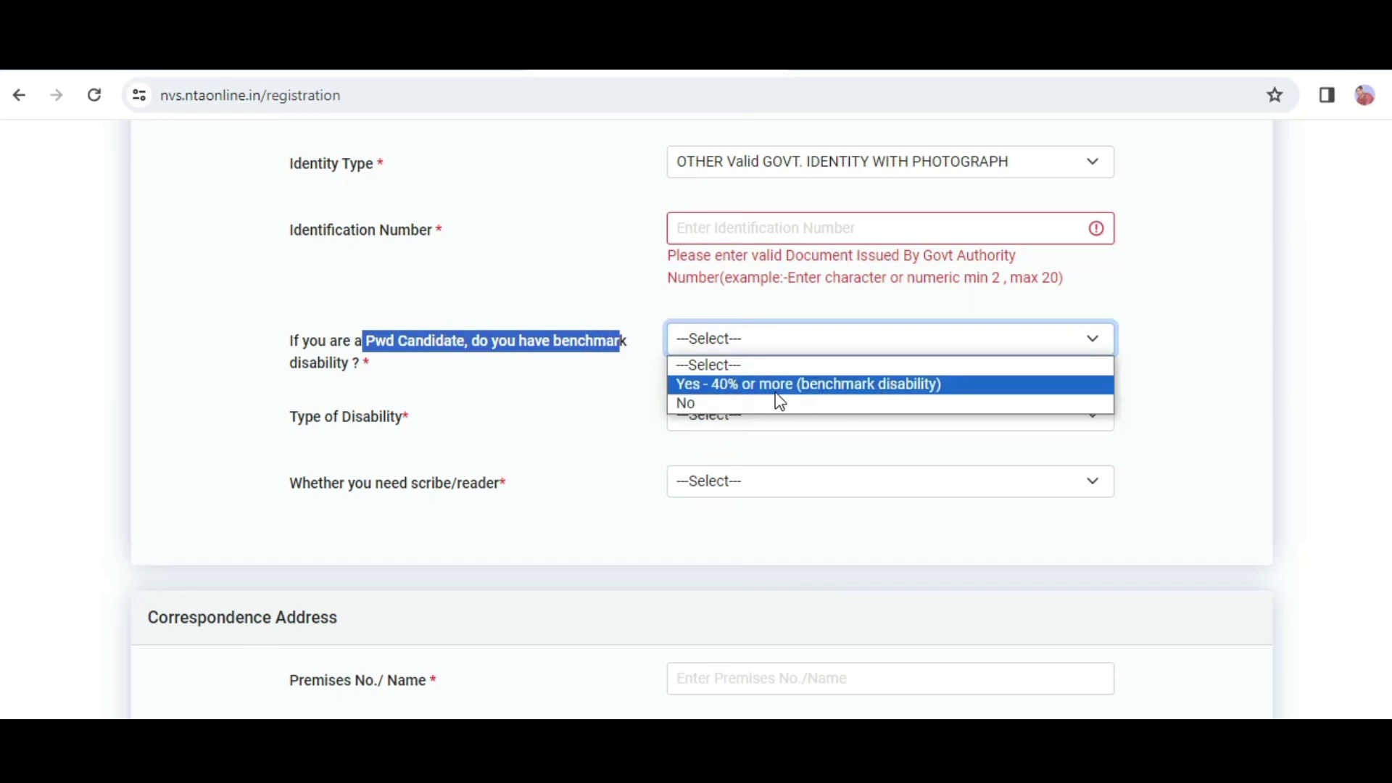
pyautogui.click(670, 399)
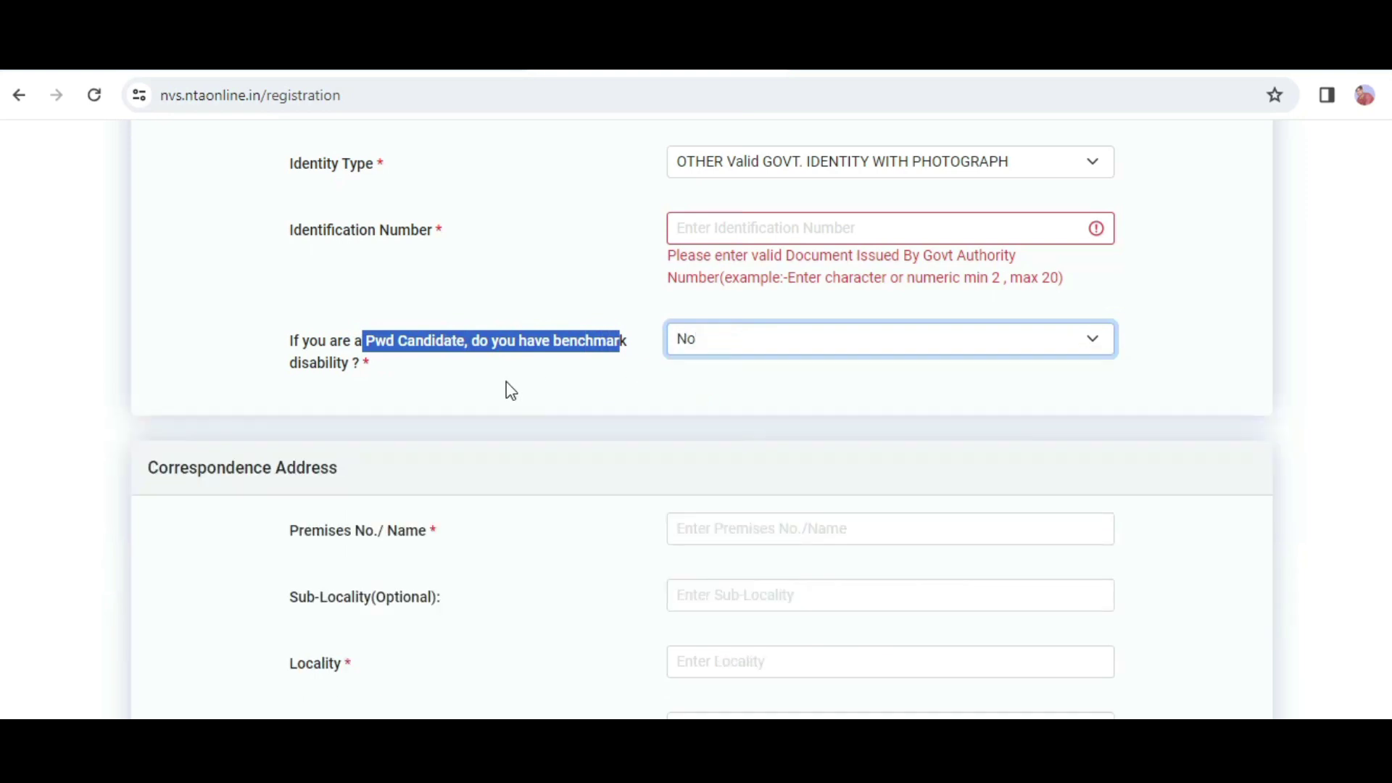
pyautogui.scroll(-3, 696, 362)
# - Type the premises, sub-locality and locality of the Correspondence Address
pyautogui.moveTo(1047, 238); pyautogui.dragTo(852, 288)
pyautogui.click(737, 303)
pyautogui.moveTo(991, 355); pyautogui.dragTo(855, 372)
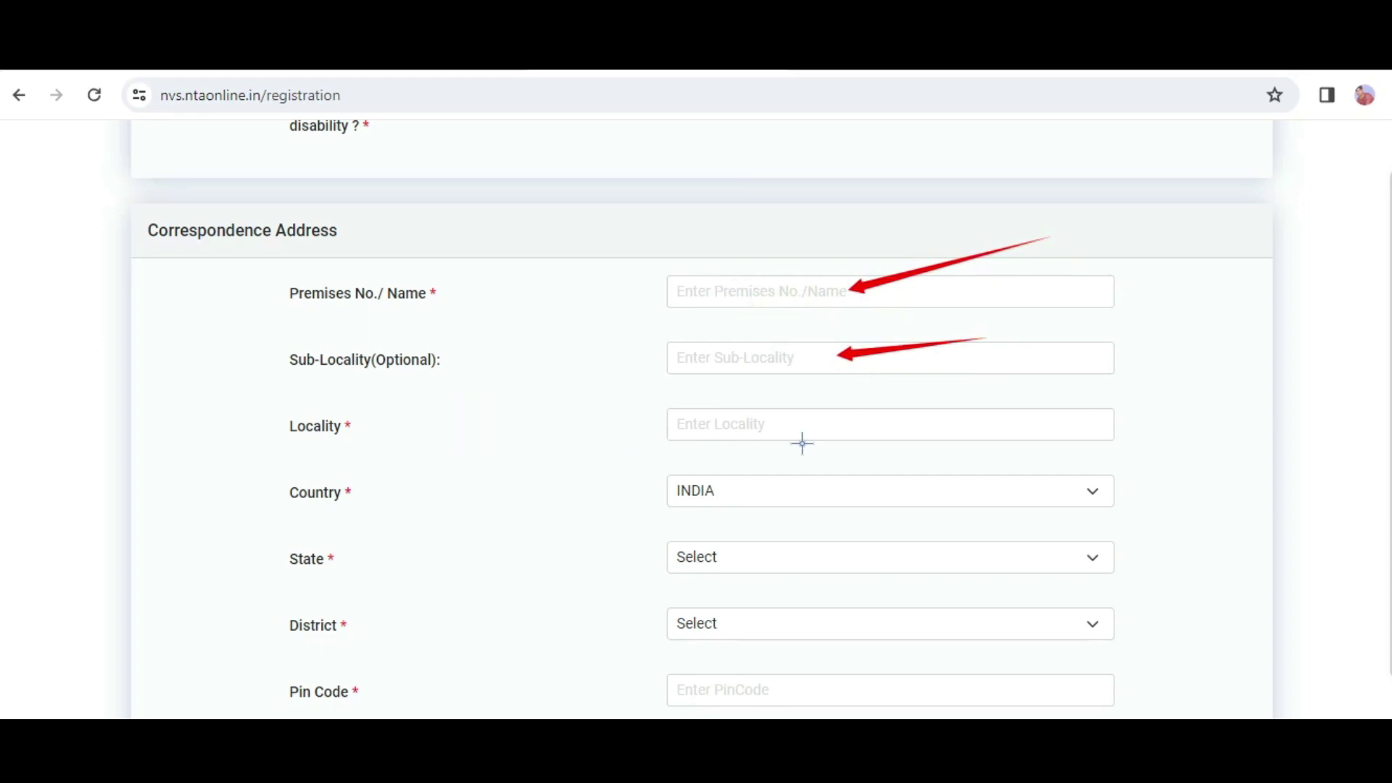
pyautogui.moveTo(942, 425); pyautogui.dragTo(798, 450)
pyautogui.moveTo(536, 450); pyautogui.dragTo(739, 481)
pyautogui.click(703, 525)
# - Choose the correspondence state and district and enter the pin code
pyautogui.moveTo(516, 542); pyautogui.dragTo(693, 549)
pyautogui.click(555, 654)
pyautogui.moveTo(495, 635)
pyautogui.mouseDown()
pyautogui.moveTo(606, 665)
pyautogui.moveTo(692, 639)
pyautogui.mouseUp()
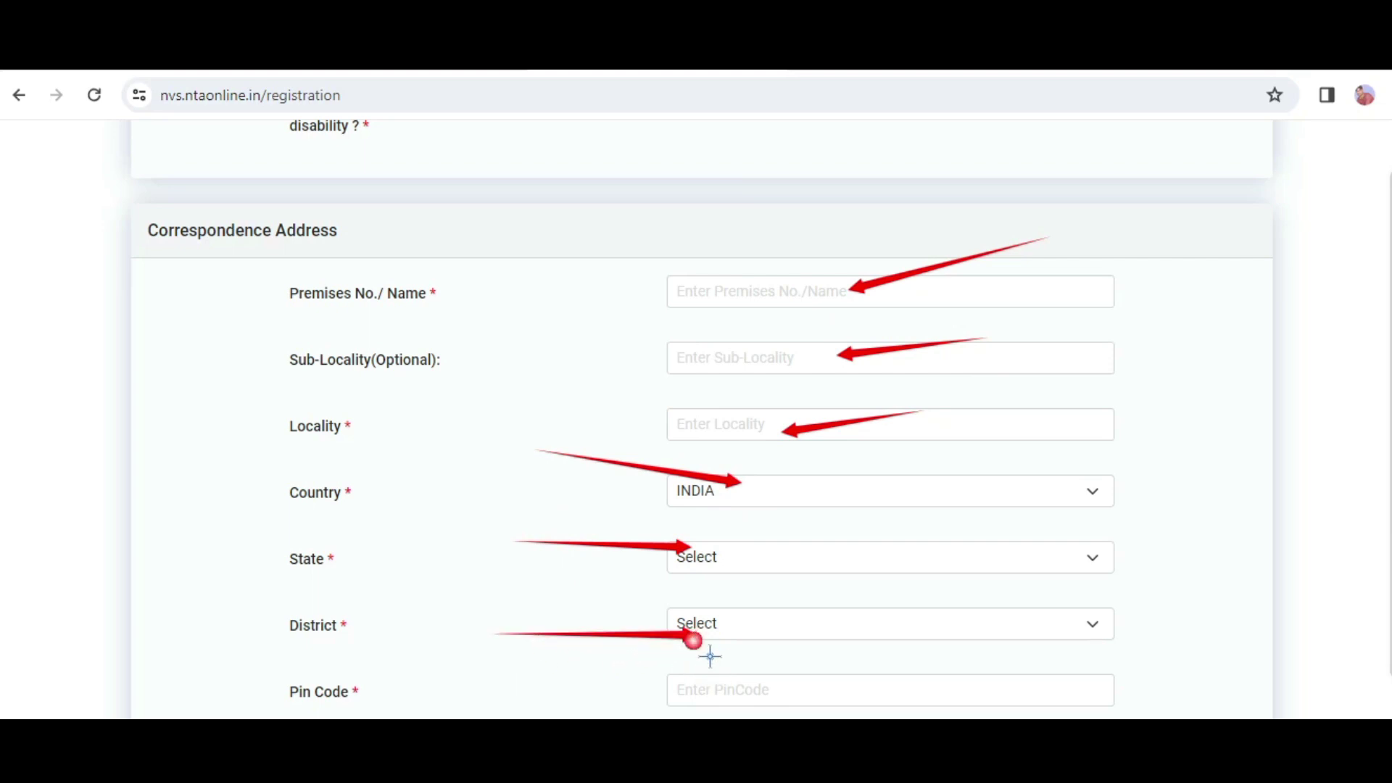
pyautogui.moveTo(528, 680); pyautogui.dragTo(747, 691)
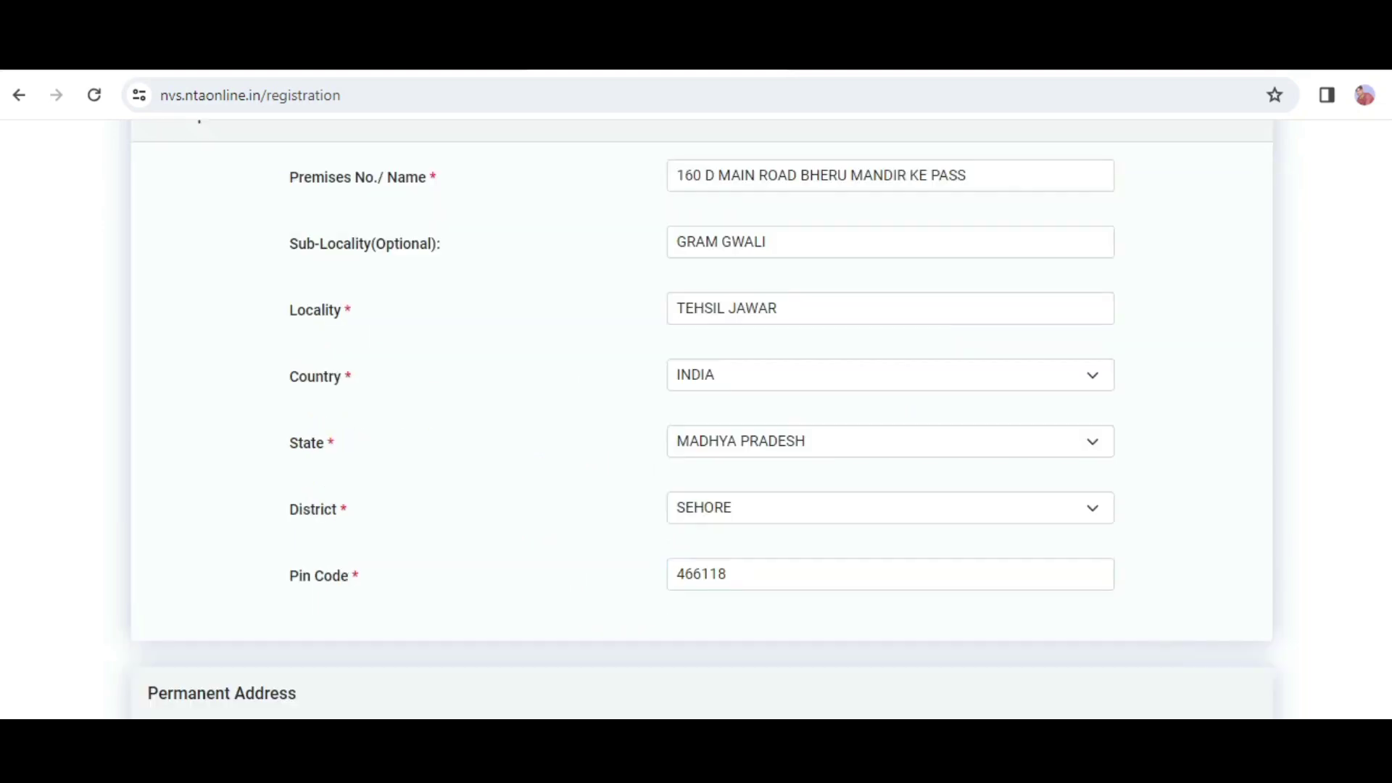
pyautogui.scroll(4, 696, 406)
pyautogui.scroll(-2, 696, 406)
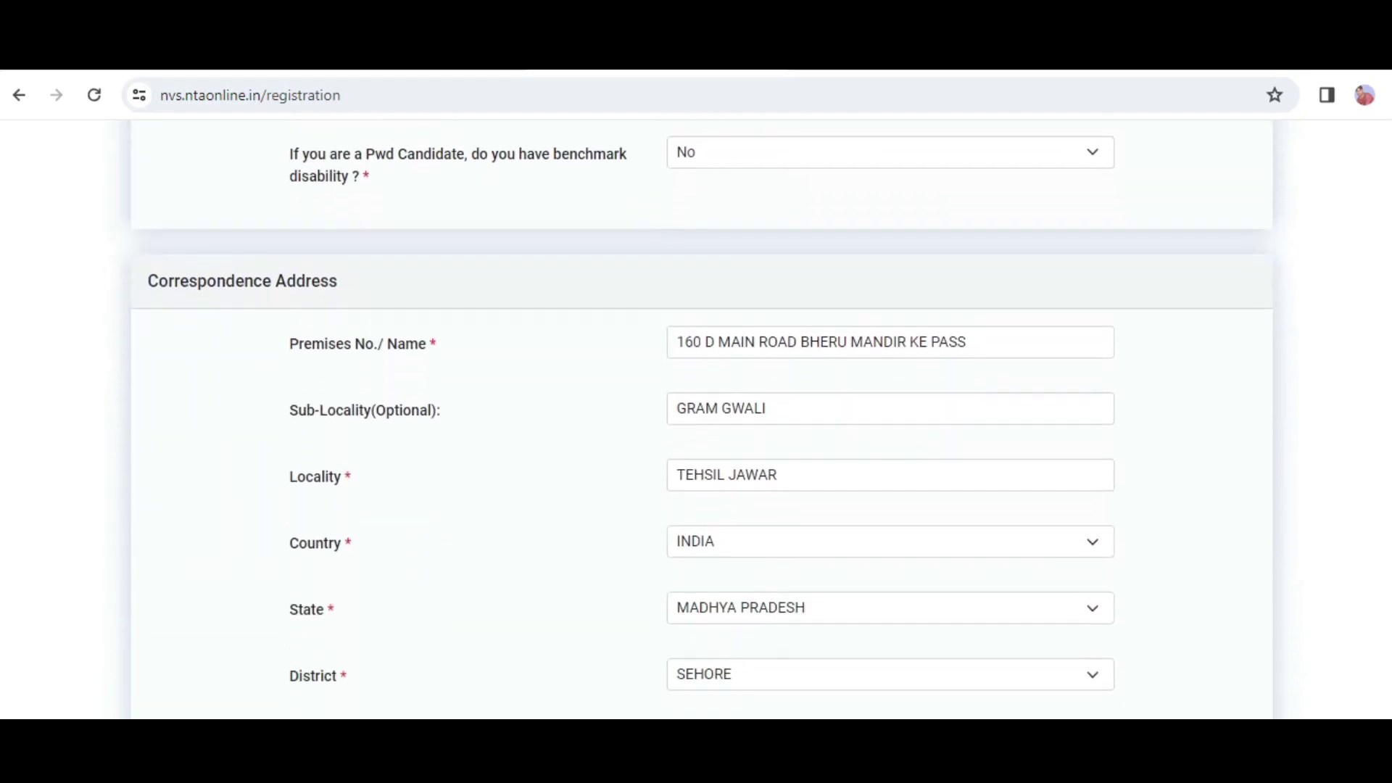
pyautogui.scroll(-9, 696, 419)
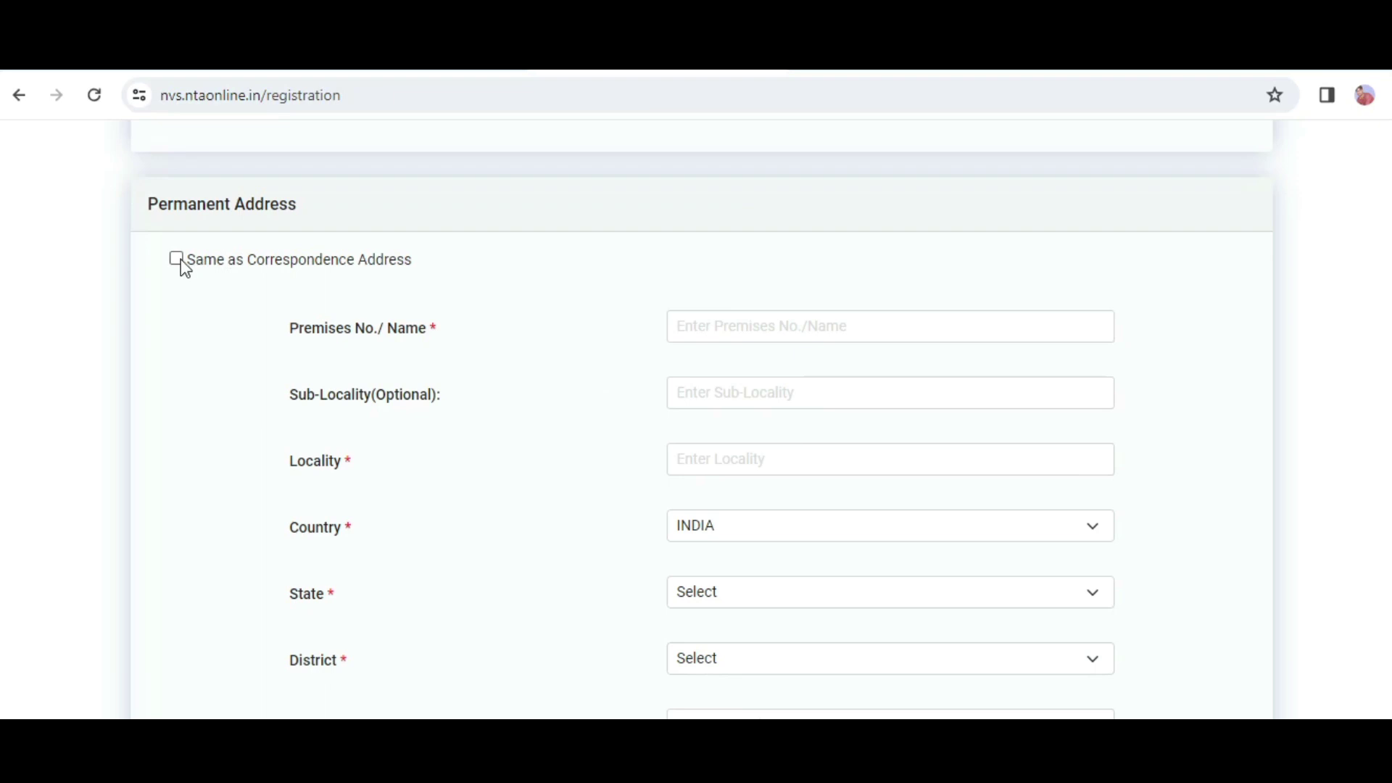
# - Tick 'Same as Correspondence Address', then type the account password and confirm it
pyautogui.click(177, 259)
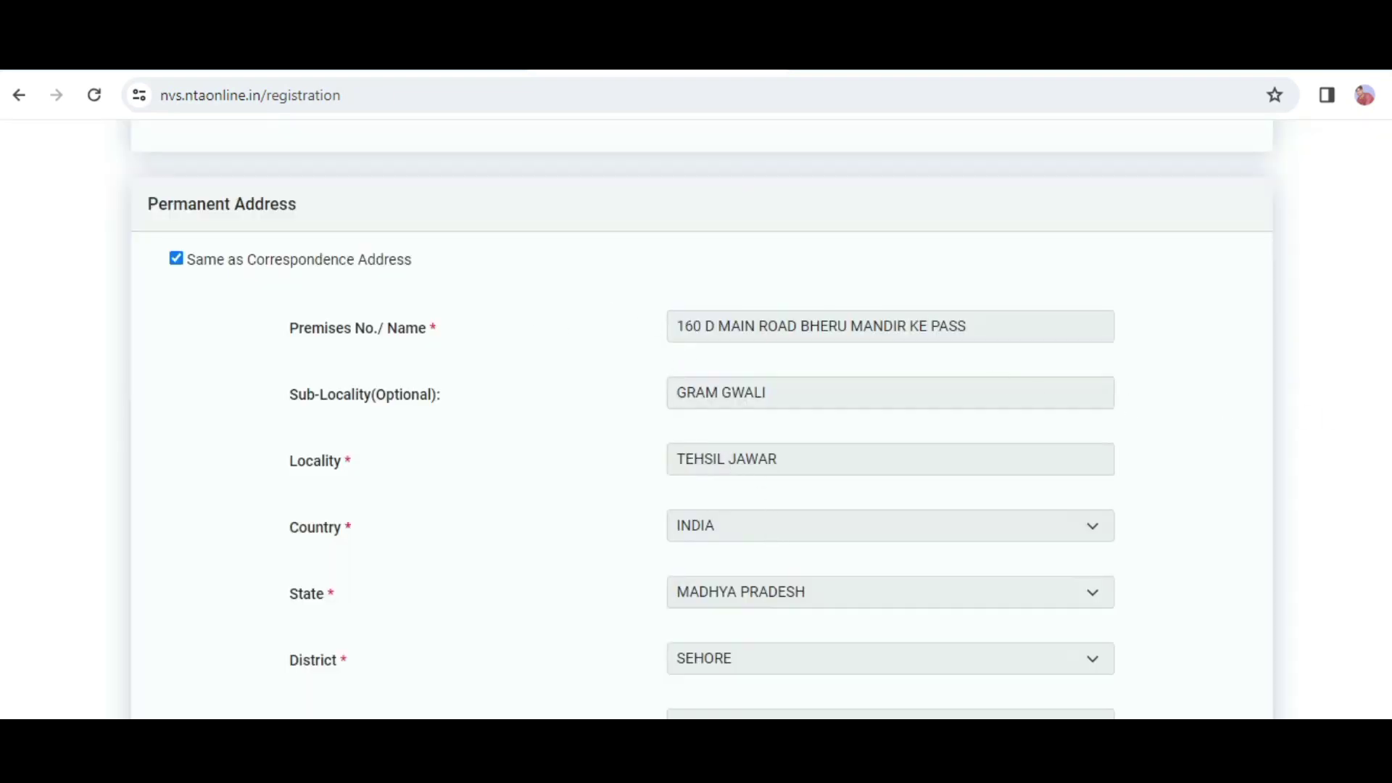
pyautogui.scroll(-9, 920, 357)
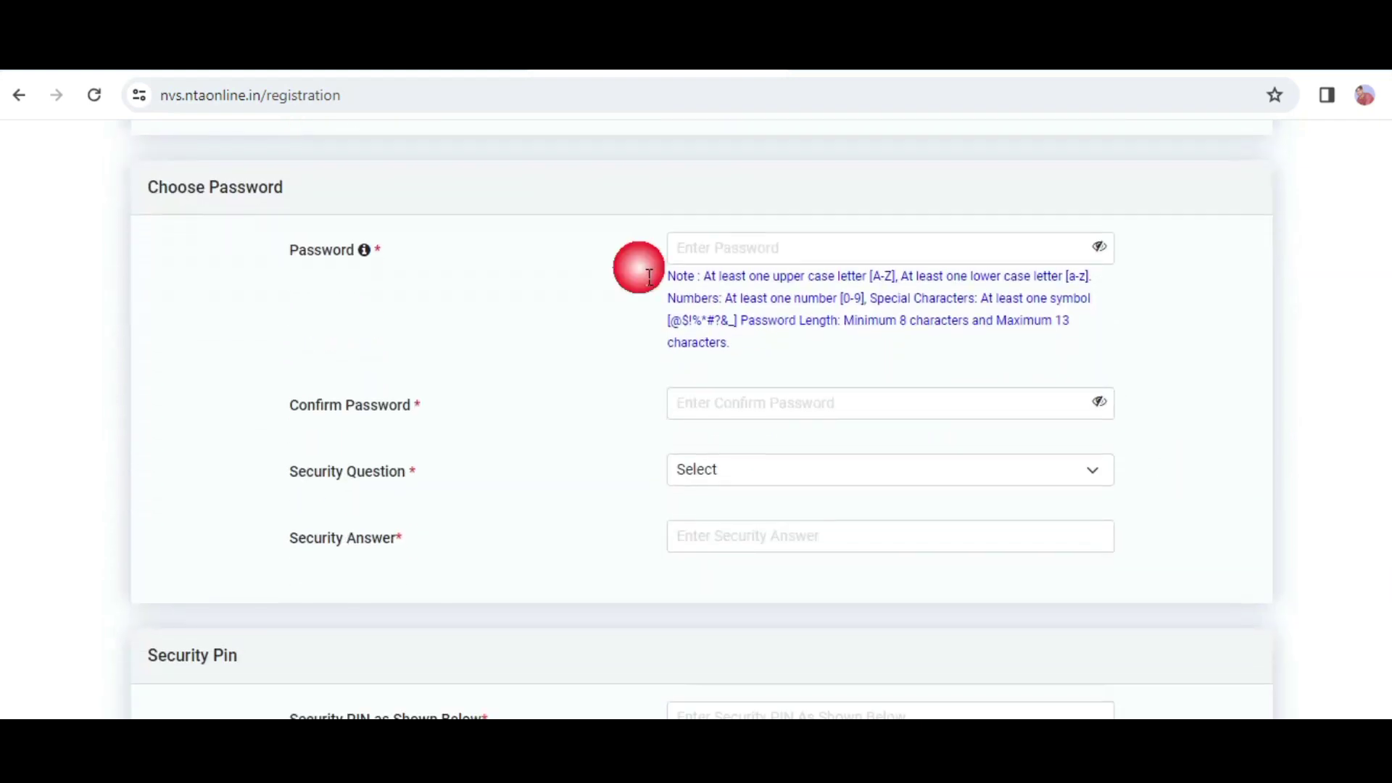
pyautogui.moveTo(300, 255); pyautogui.dragTo(834, 254)
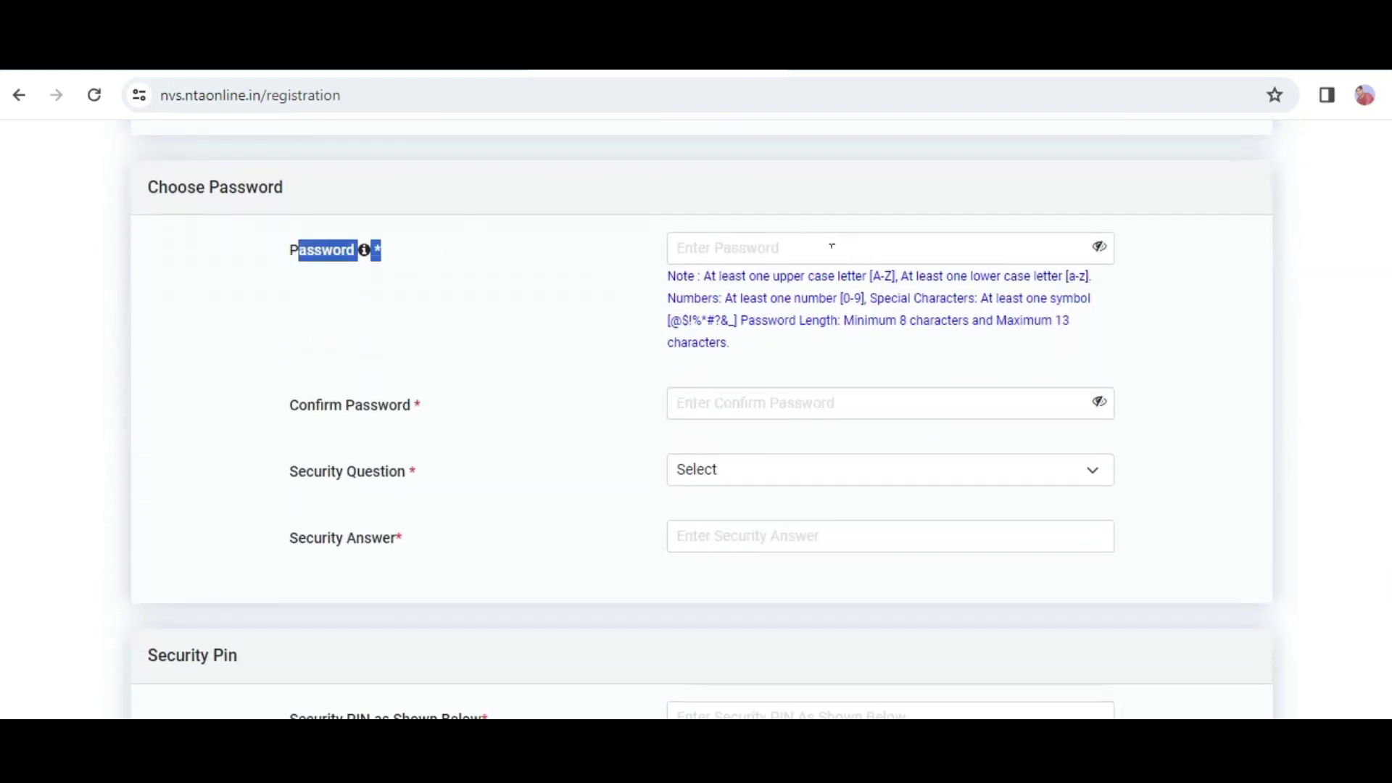
pyautogui.click(833, 247)
pyautogui.write('••')
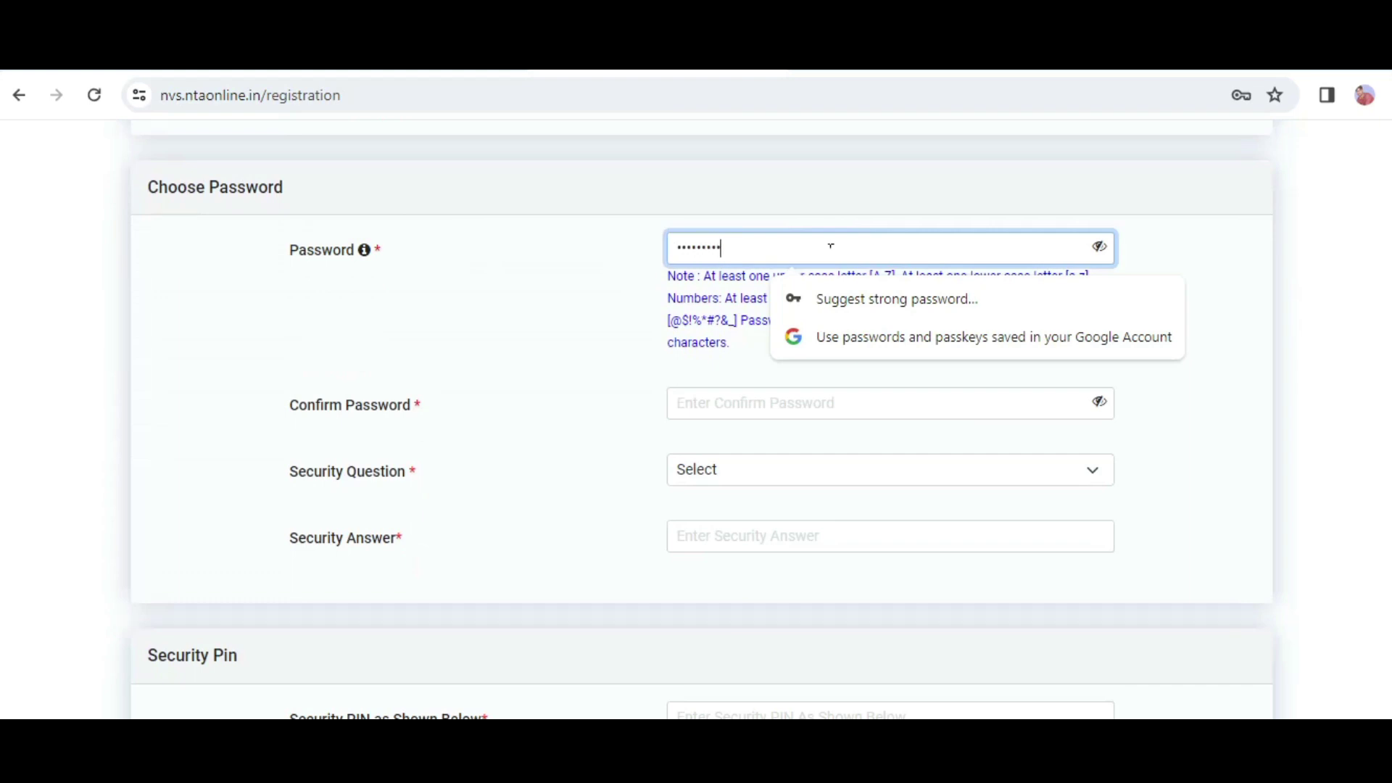
pyautogui.click(745, 421)
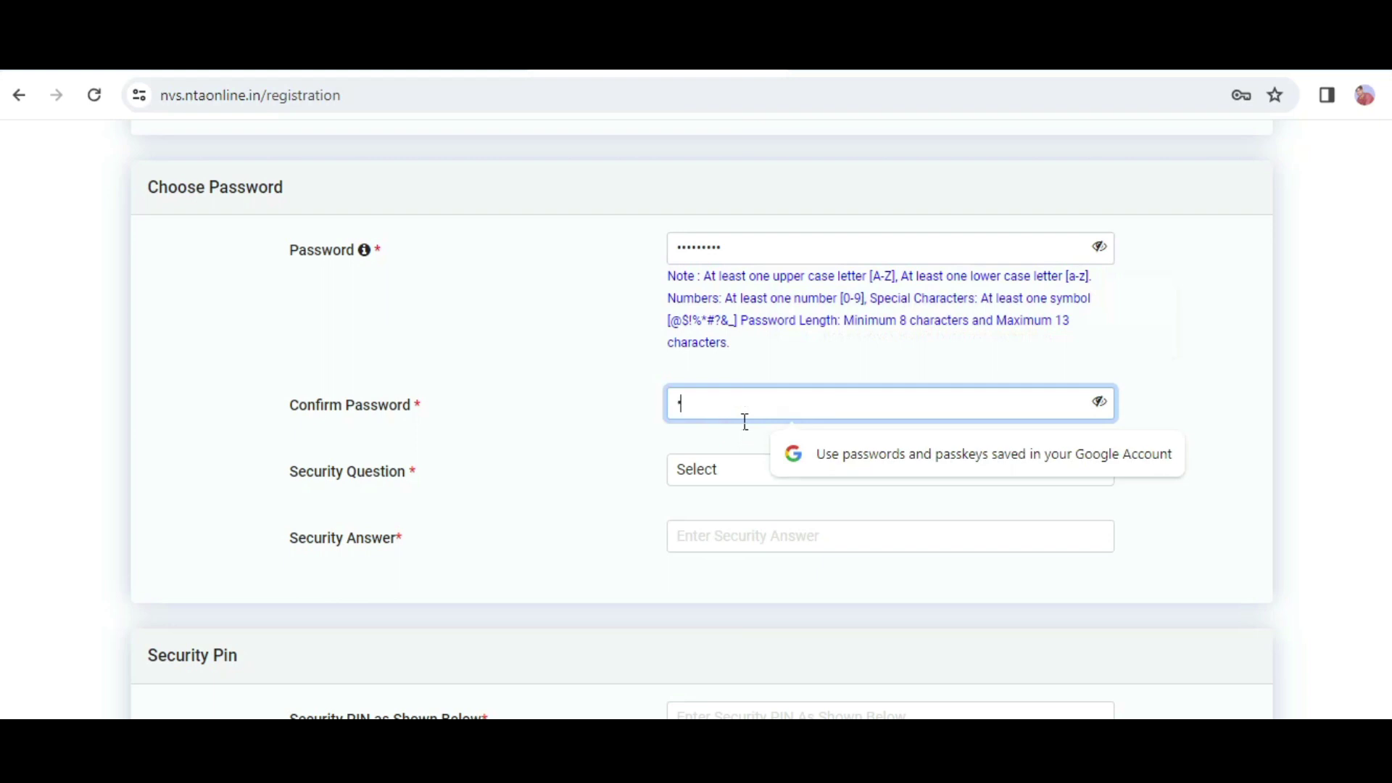
pyautogui.write('•••••')
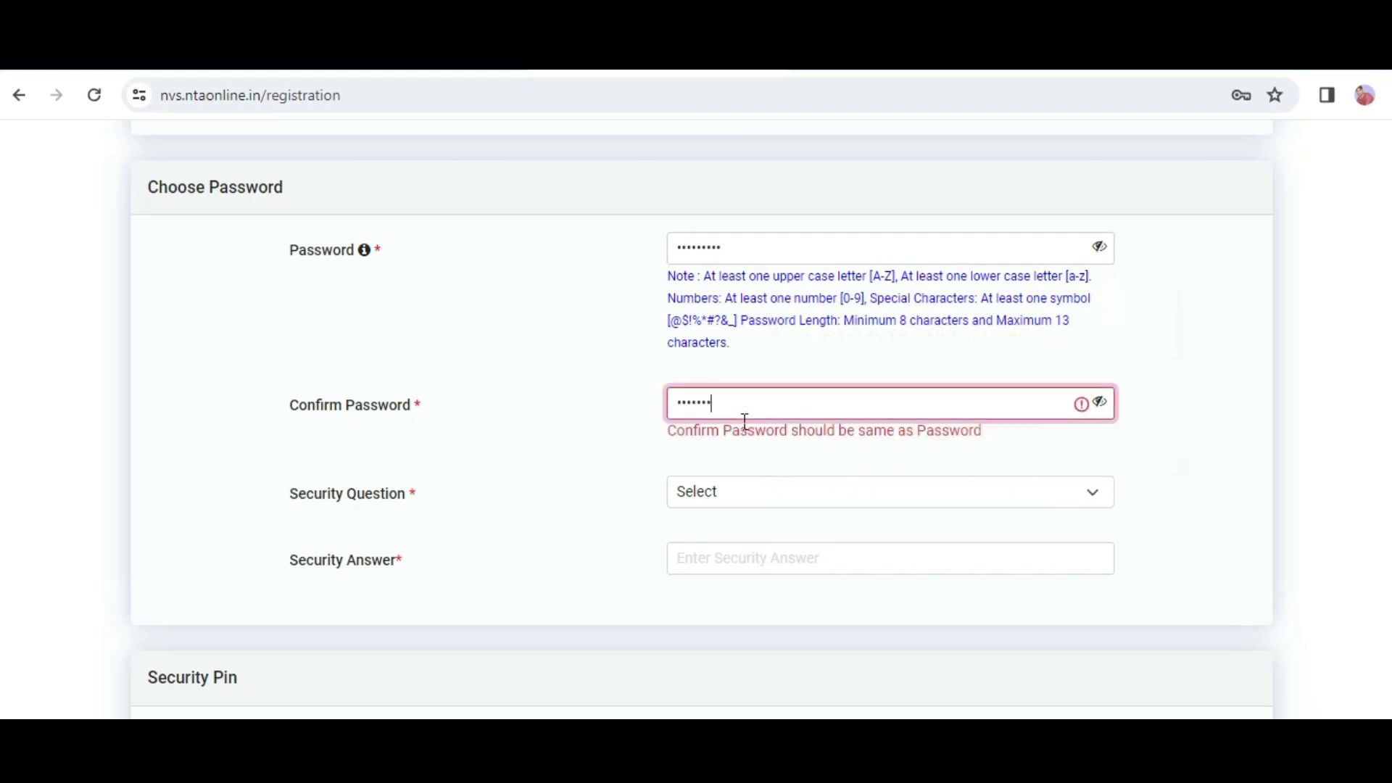
pyautogui.write('••')
# - Choose the 'In what city were you born?' security question and type the security answer
pyautogui.moveTo(313, 473); pyautogui.dragTo(693, 498)
pyautogui.click(844, 485)
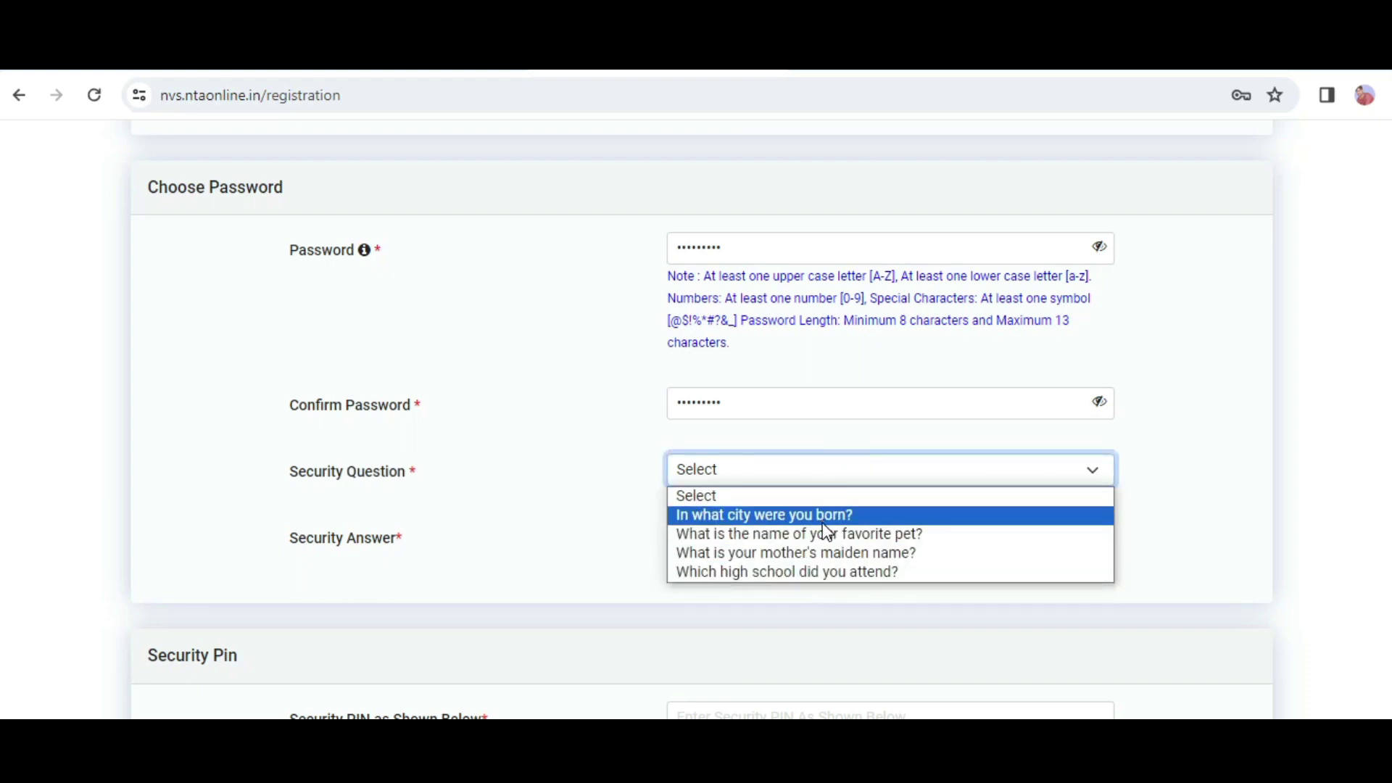
pyautogui.click(823, 519)
pyautogui.click(781, 545)
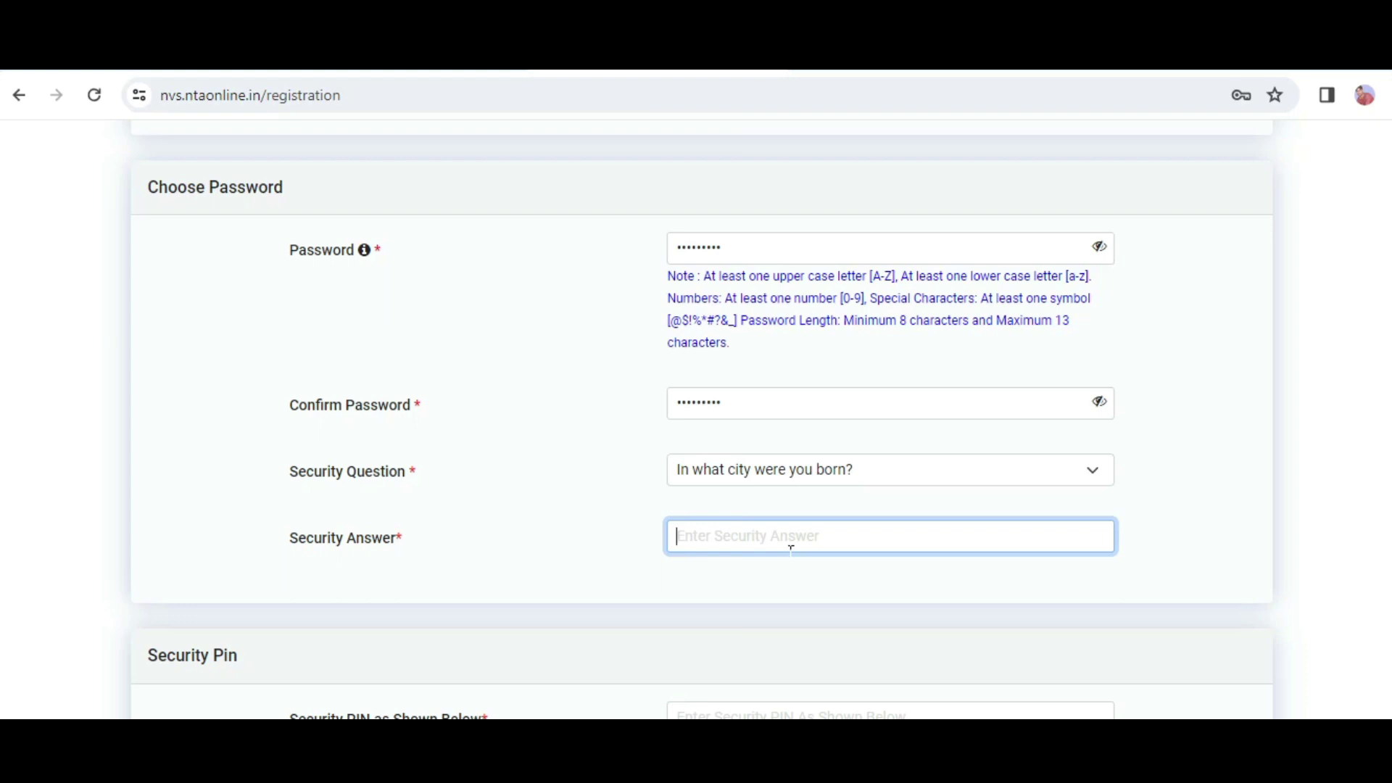
pyautogui.write('JAWAR')
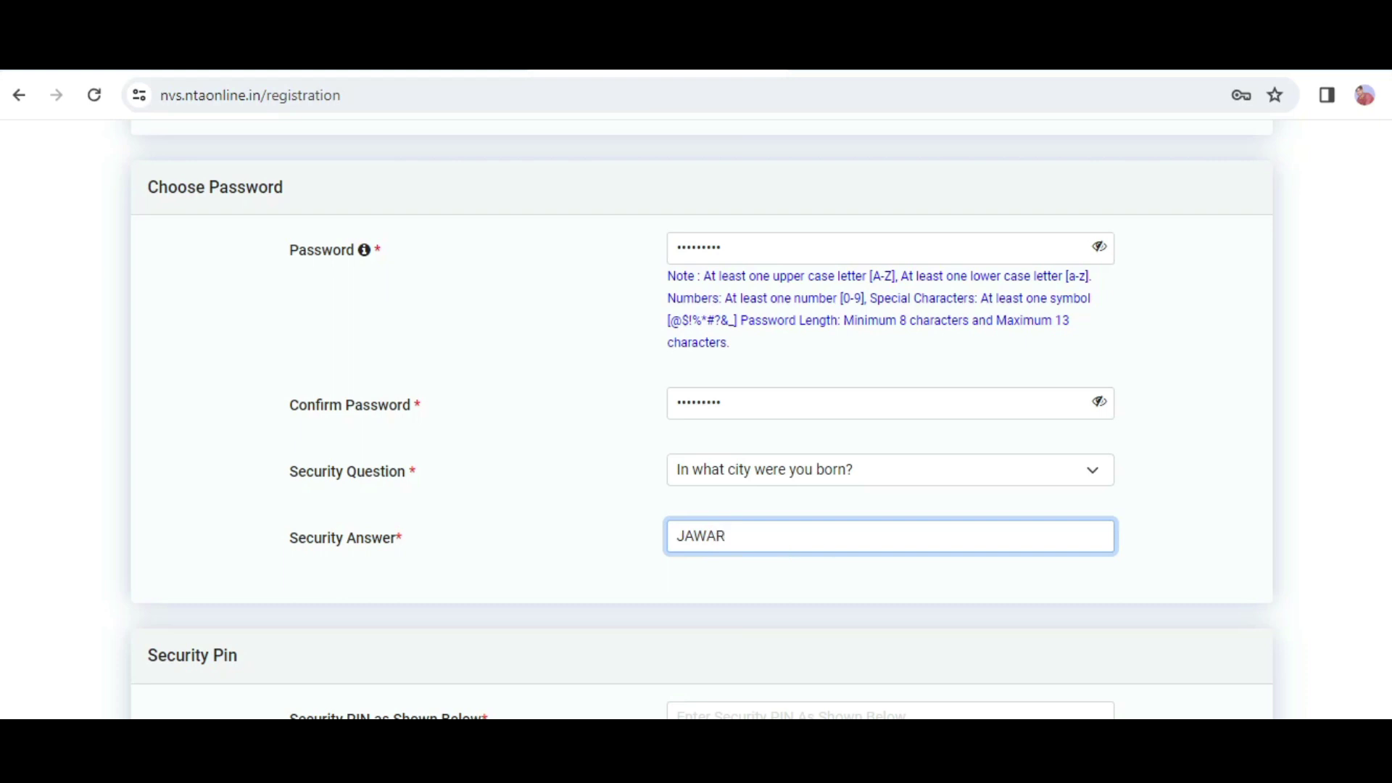
# - Enter the captcha security PIN, agree to the declaration and submit the registration for review
pyautogui.scroll(-3, 696, 424)
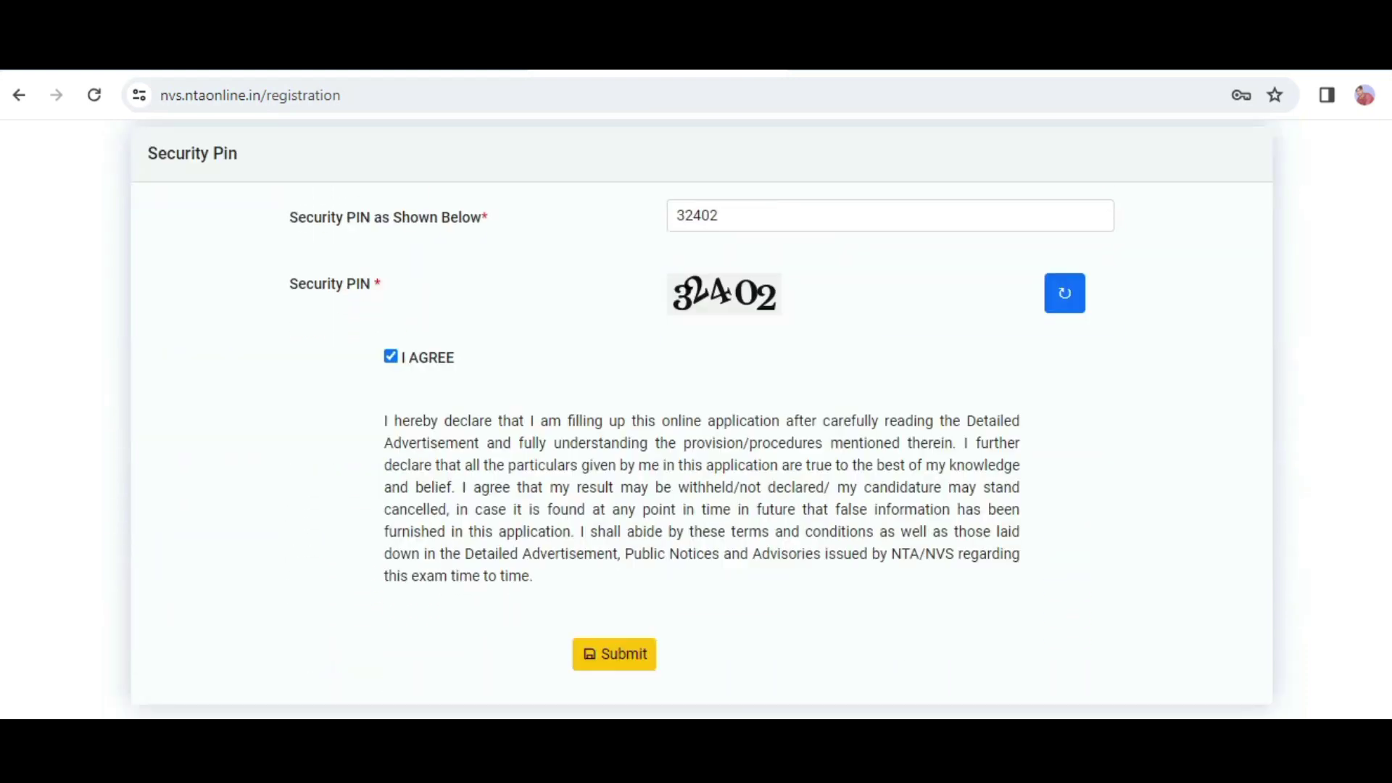
pyautogui.doubleClick(703, 227)
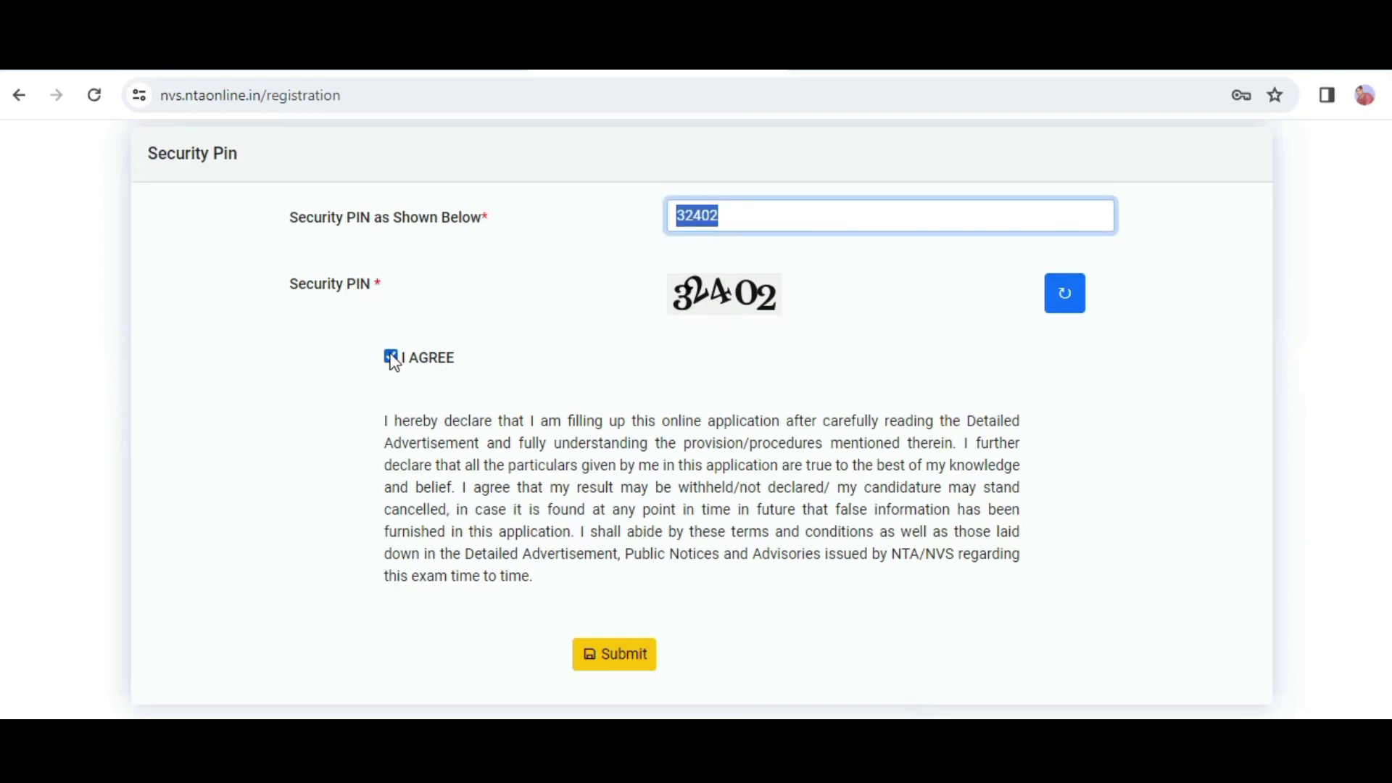
pyautogui.click(641, 664)
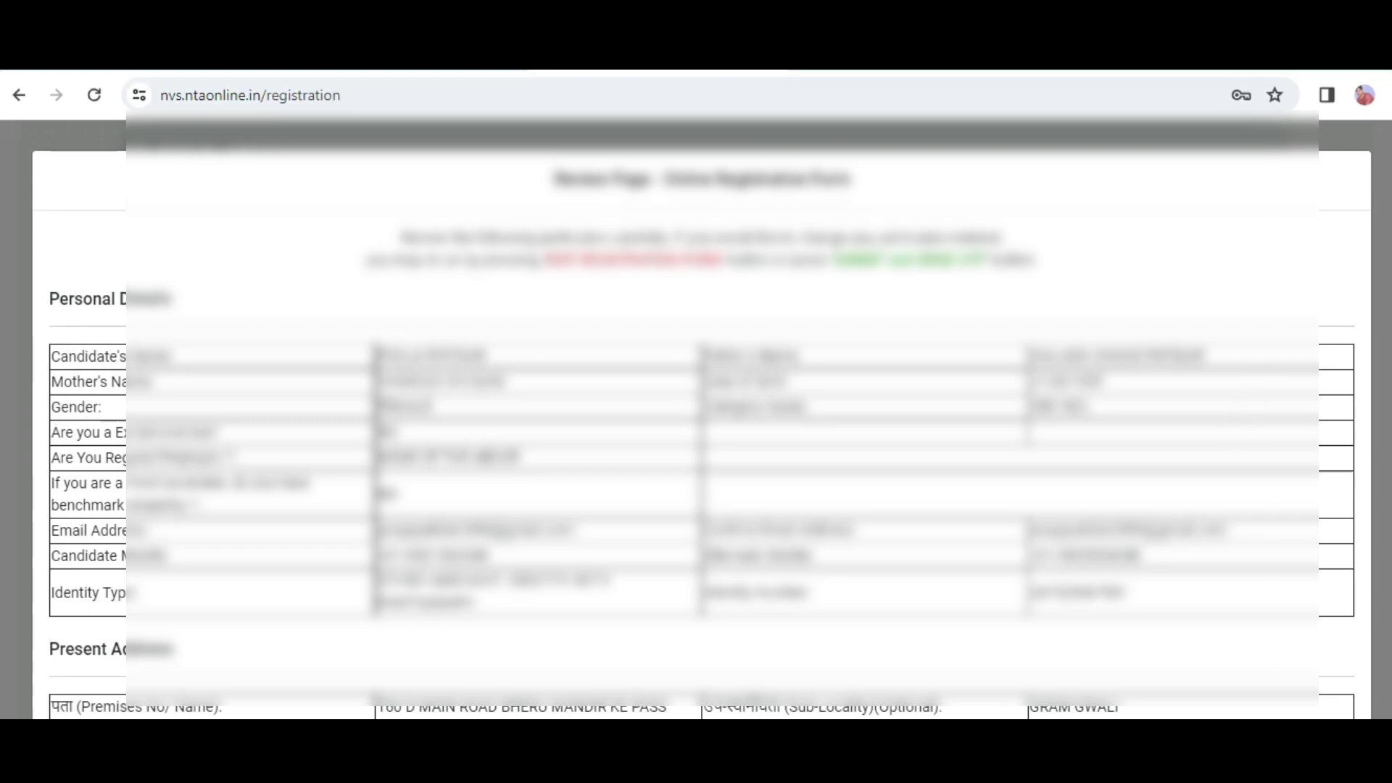
# - Tick the Name, Father's Name, Mother's Name, DOB, Mobile and Email checks, agree, and submit
pyautogui.scroll(-7, 701, 415)
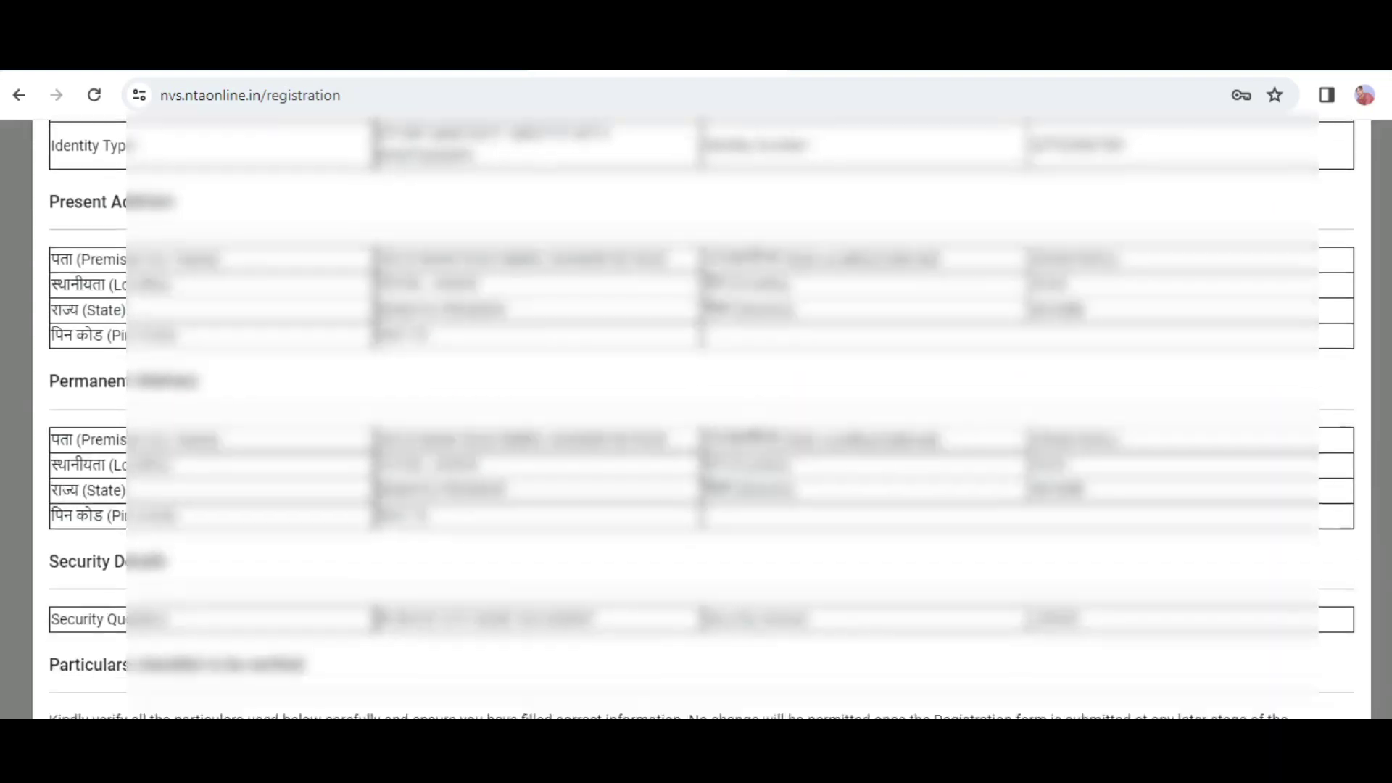
pyautogui.scroll(-4, 700, 420)
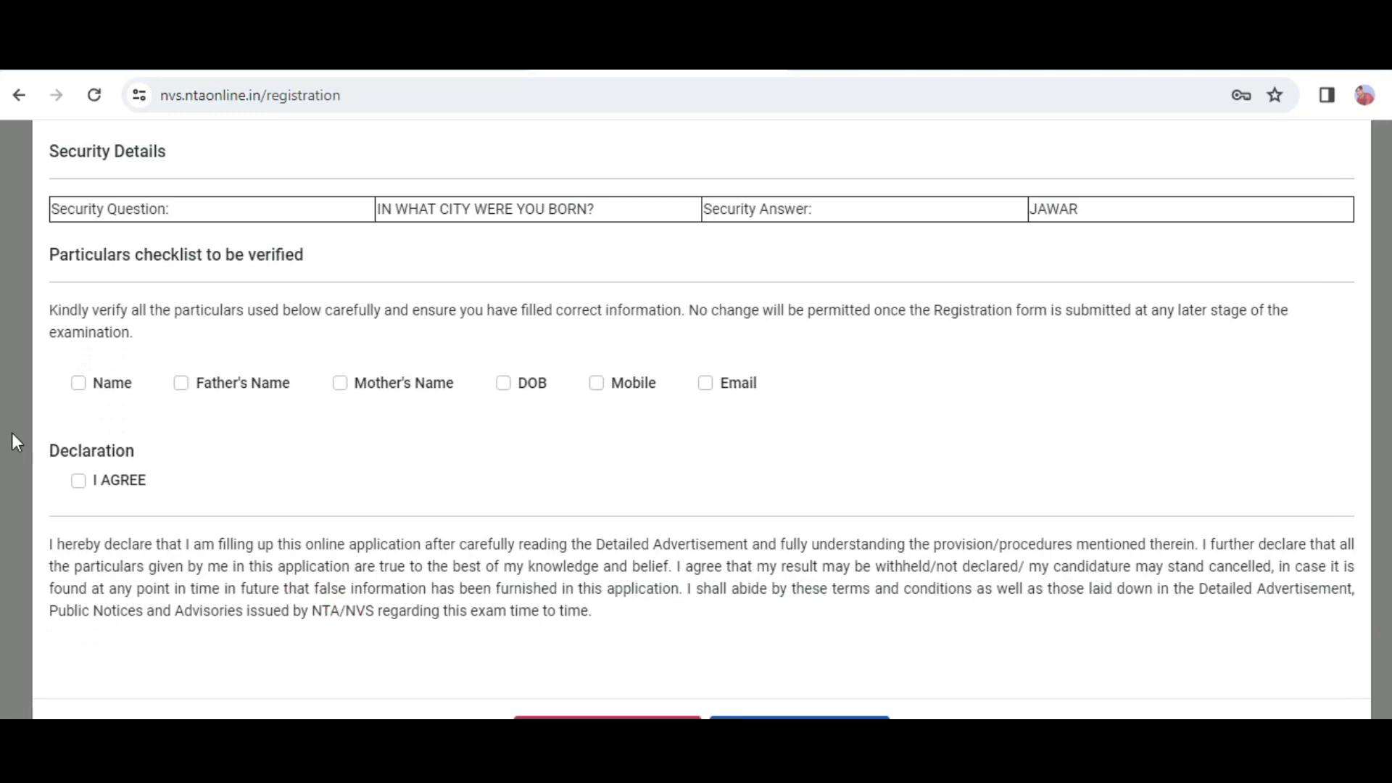
pyautogui.click(81, 384)
pyautogui.press('space')
pyautogui.press('Tab')
pyautogui.press('space')
pyautogui.press('Tab')
pyautogui.press('space')
pyautogui.press('Tab')
pyautogui.press('space')
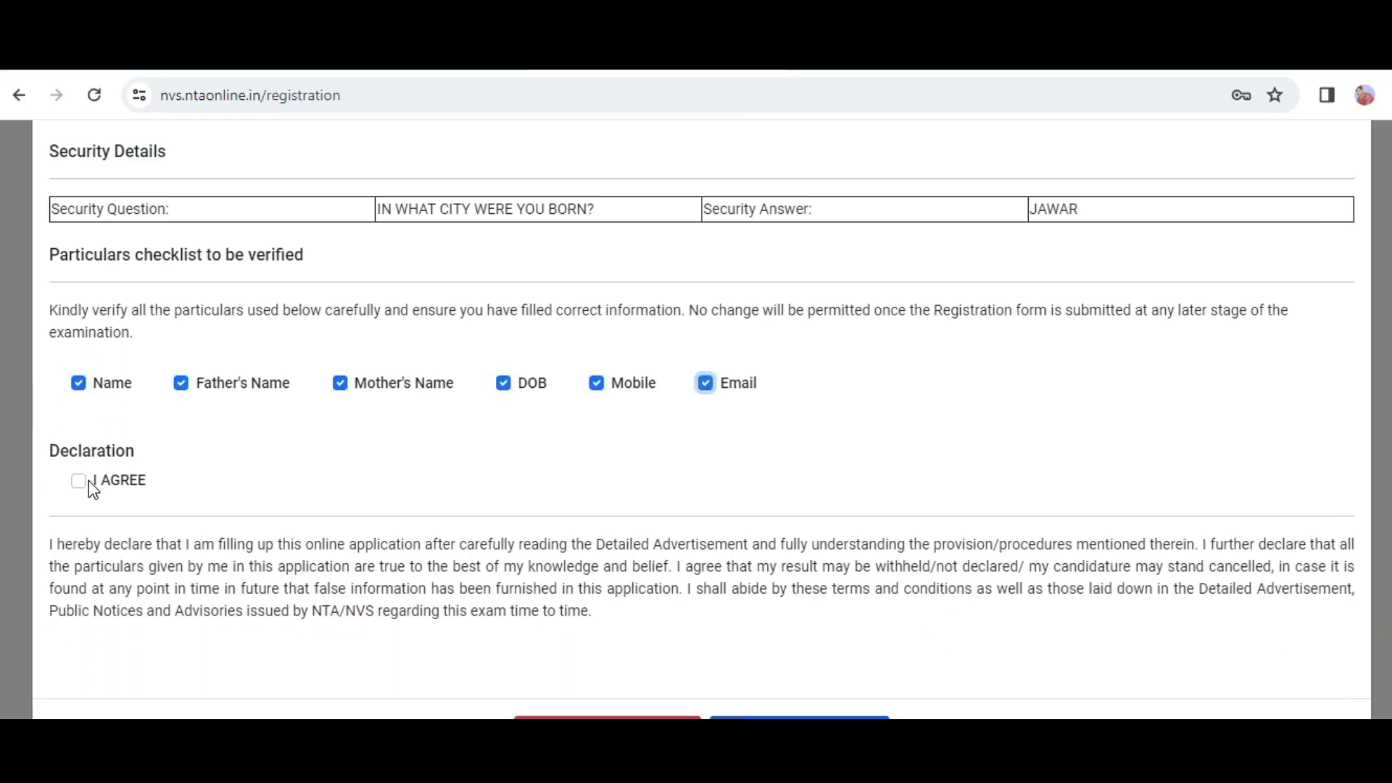
pyautogui.press('Tab')
pyautogui.press('Tab')
pyautogui.click(81, 482)
pyautogui.press('Tab')
pyautogui.press('Tab')
pyautogui.press('Return')
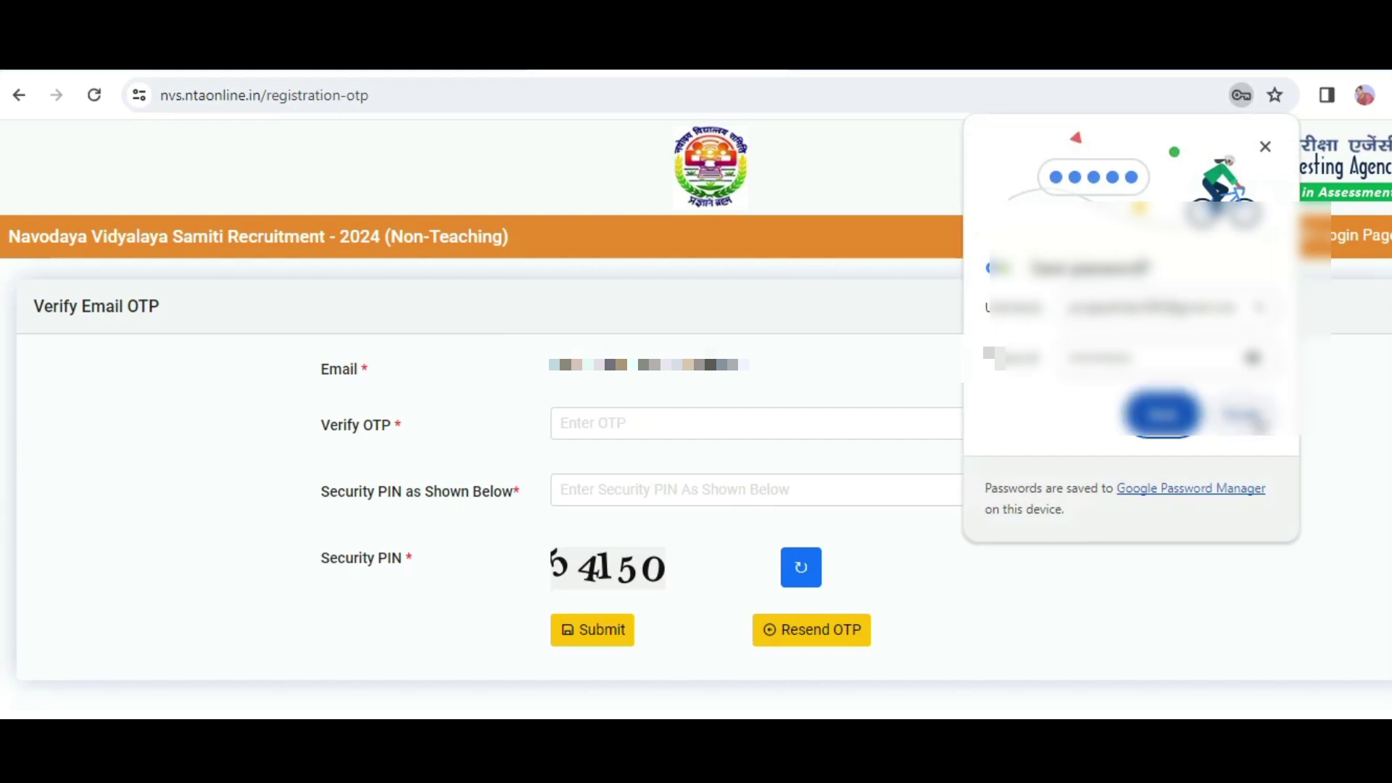
# - Dismiss Chrome's save-password prompt and start entering the emailed OTP in Verify Email OTP
pyautogui.click(1242, 415)
pyautogui.moveTo(555, 365); pyautogui.dragTo(752, 379)
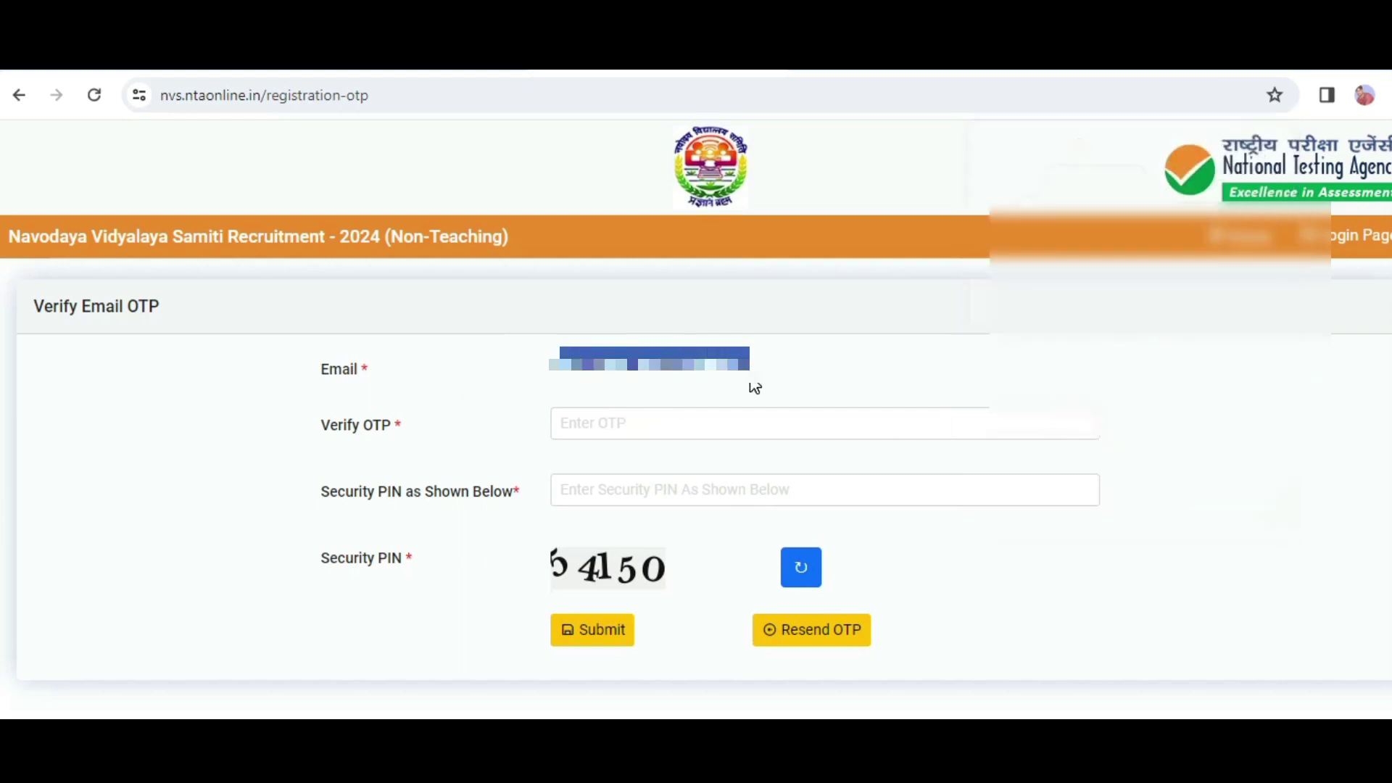
pyautogui.click(597, 428)
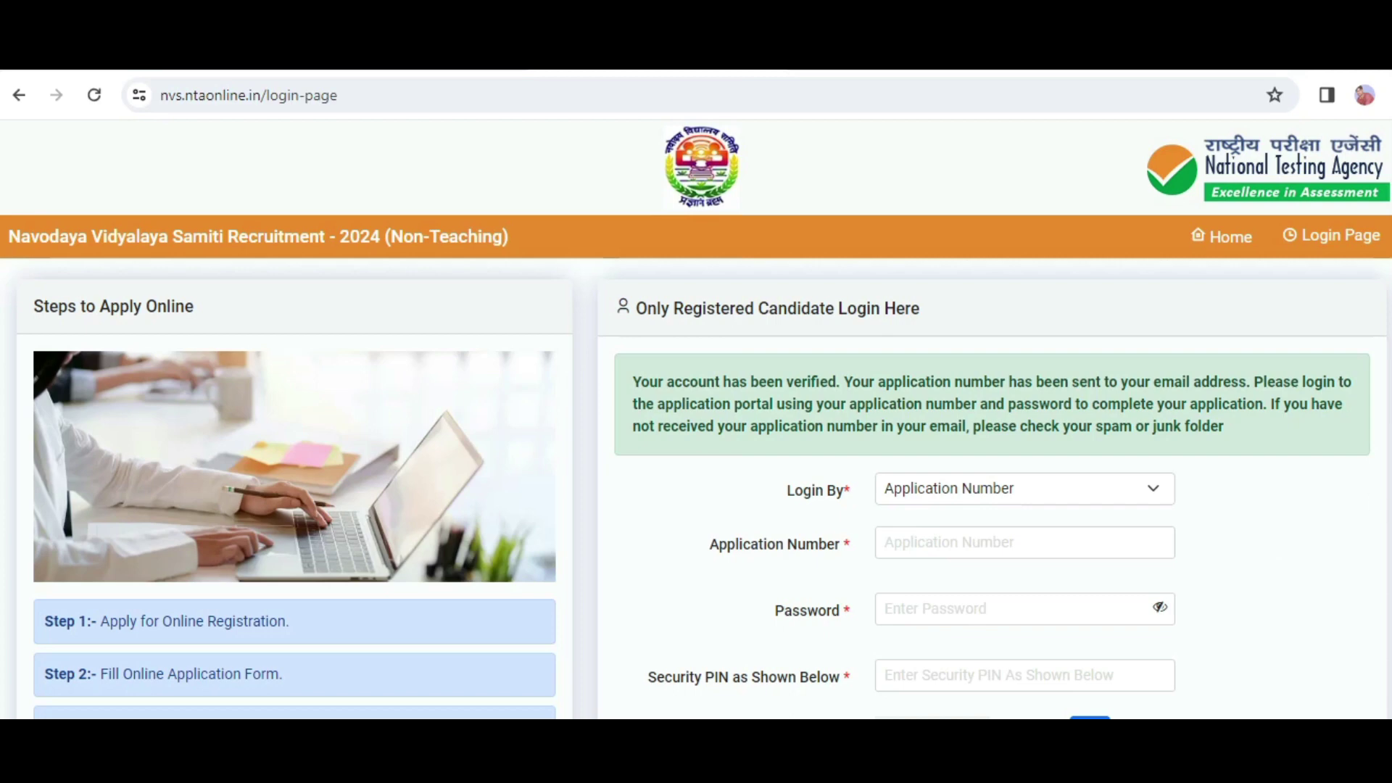
# - Fill in the application number, password and security PIN on the candidate login page
pyautogui.scroll(-2, 1282, 541)
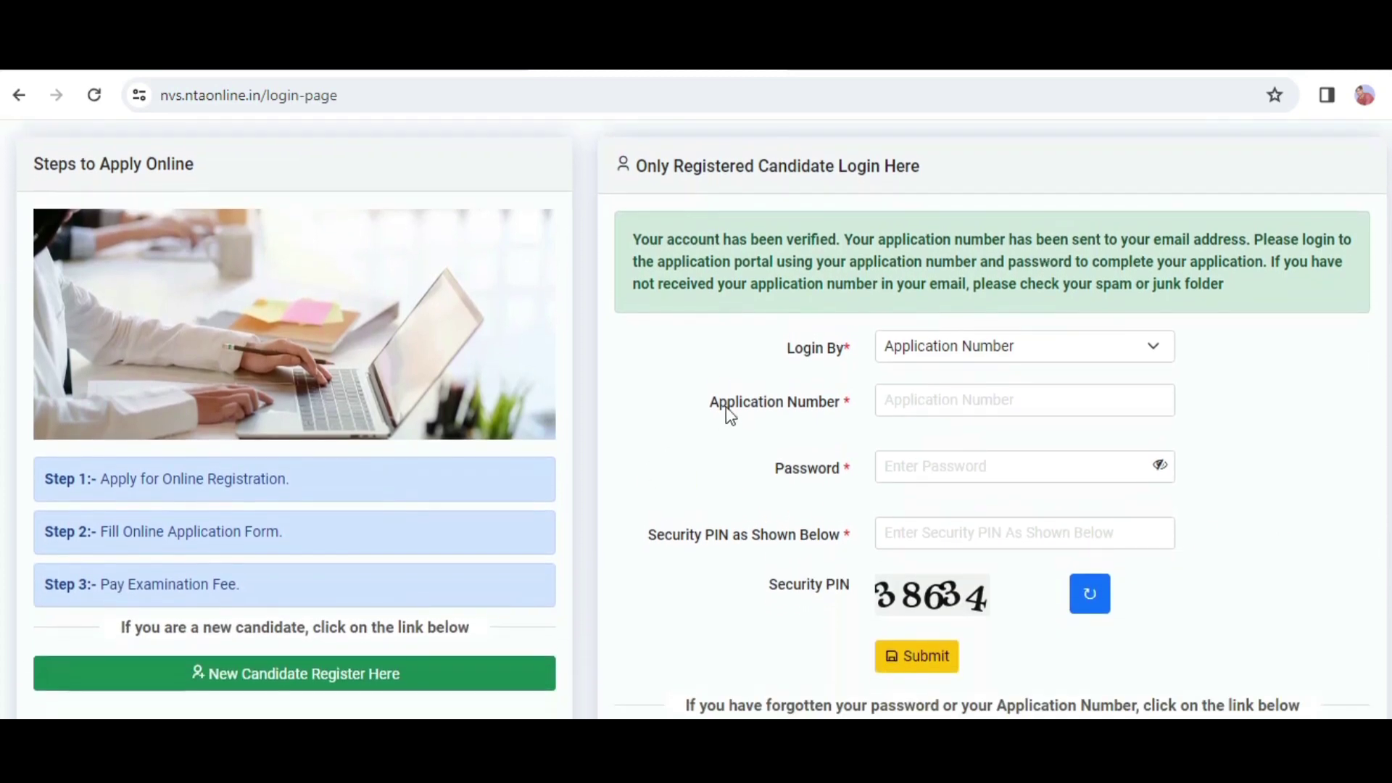
pyautogui.moveTo(725, 407); pyautogui.dragTo(1056, 406)
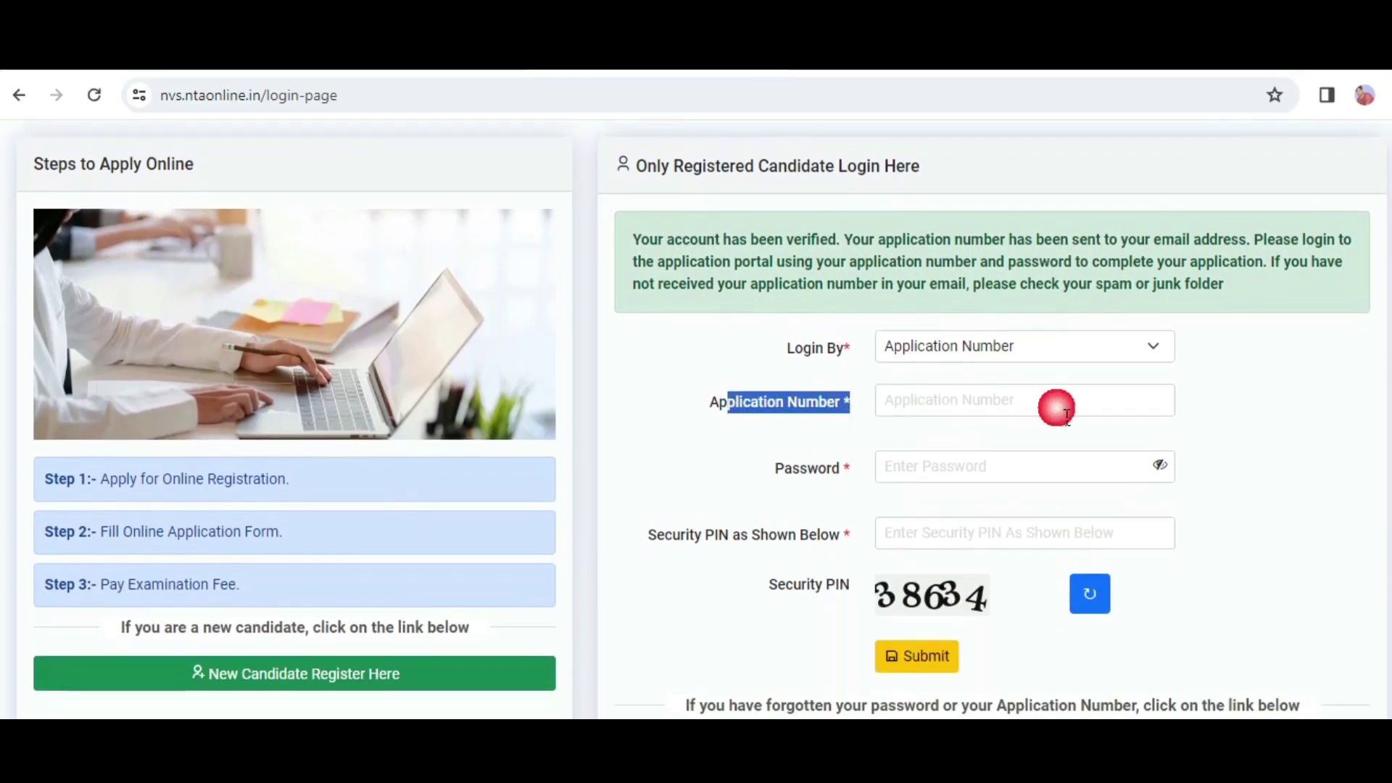
pyautogui.click(1027, 415)
pyautogui.click(970, 480)
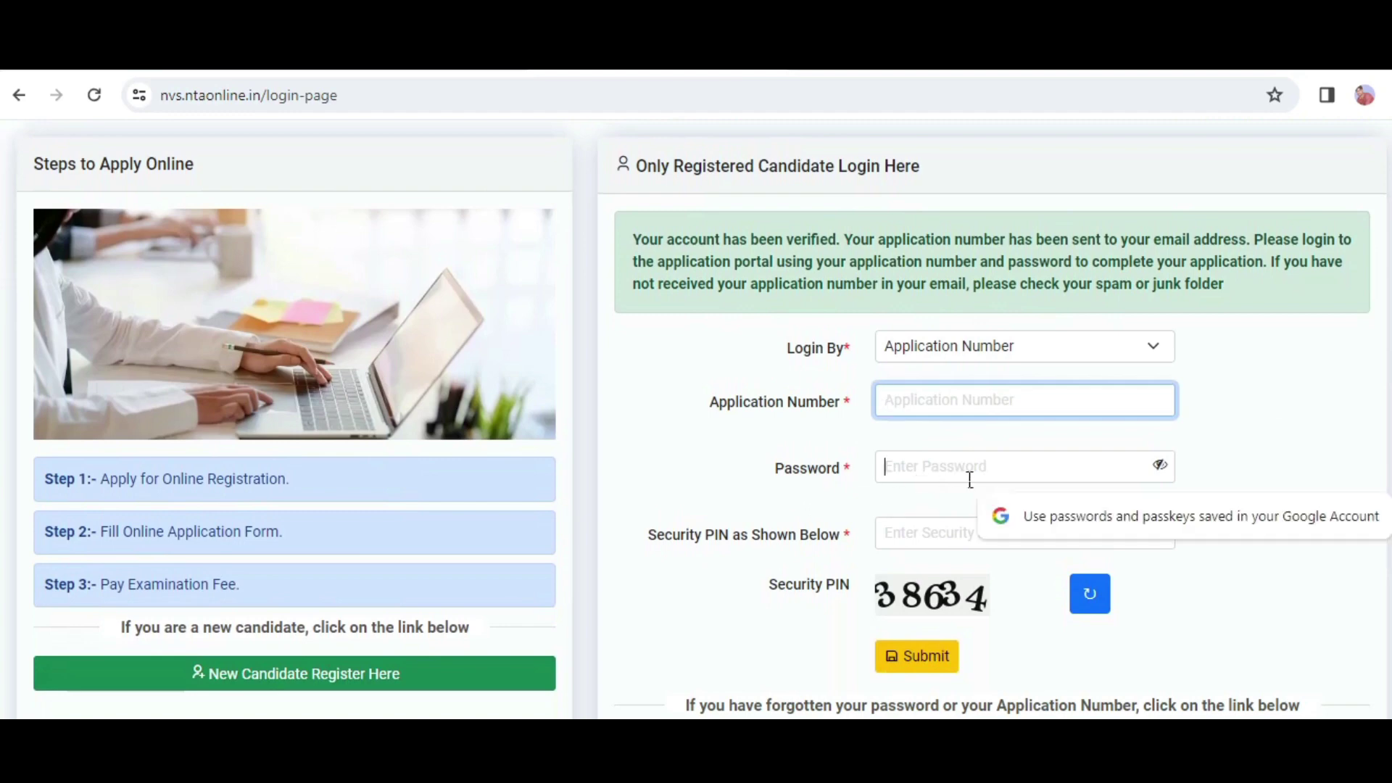
pyautogui.scroll(-1, 1242, 541)
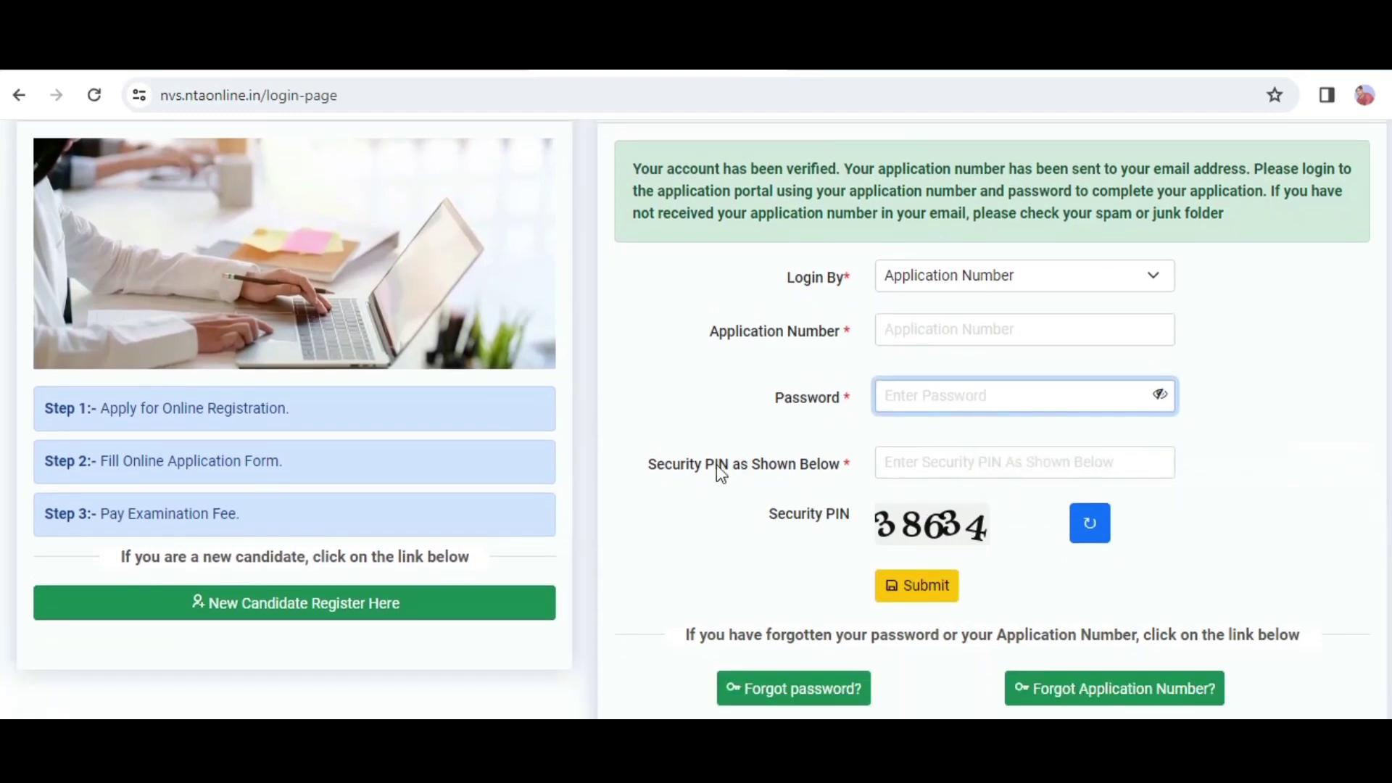
pyautogui.moveTo(722, 467); pyautogui.dragTo(950, 485)
pyautogui.click(988, 472)
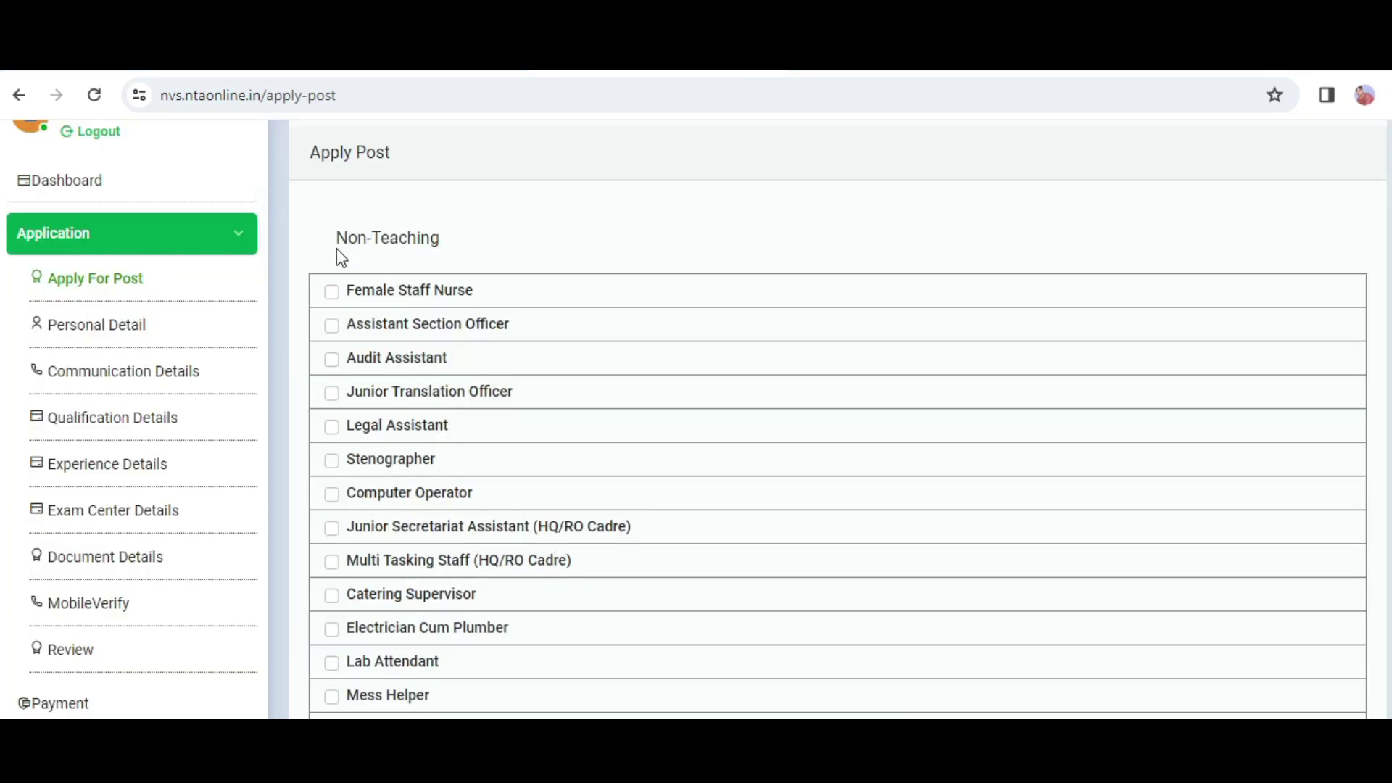
pyautogui.moveTo(336, 244); pyautogui.dragTo(441, 244)
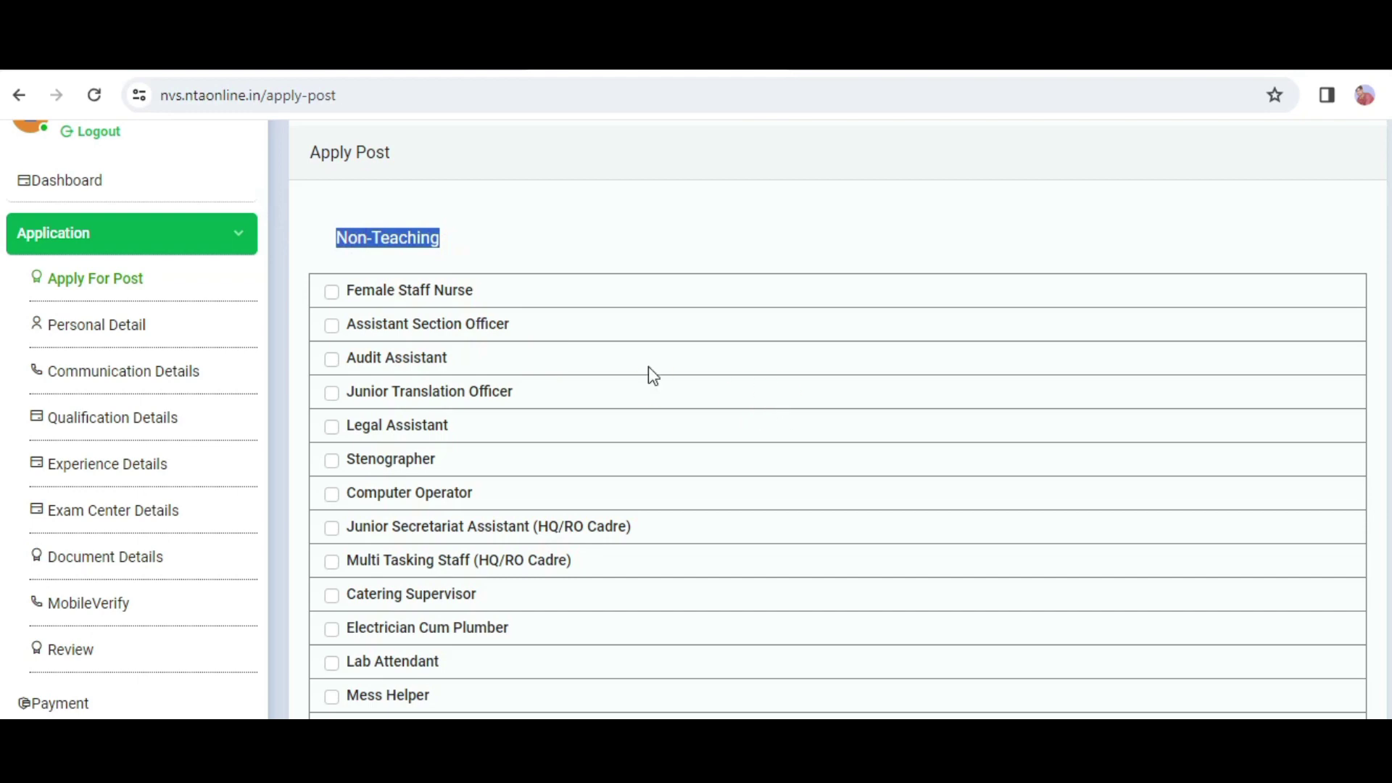
pyautogui.click(332, 292)
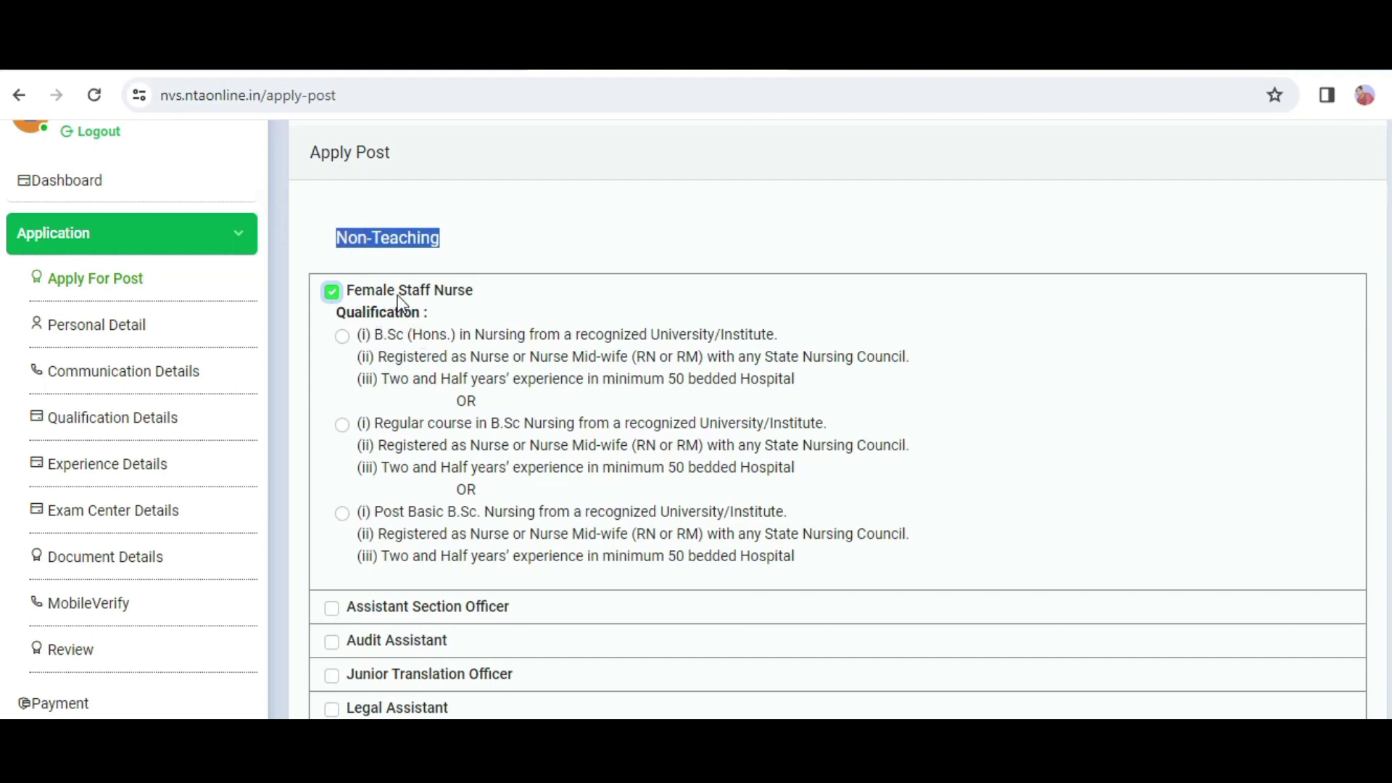
pyautogui.moveTo(375, 335); pyautogui.dragTo(443, 351)
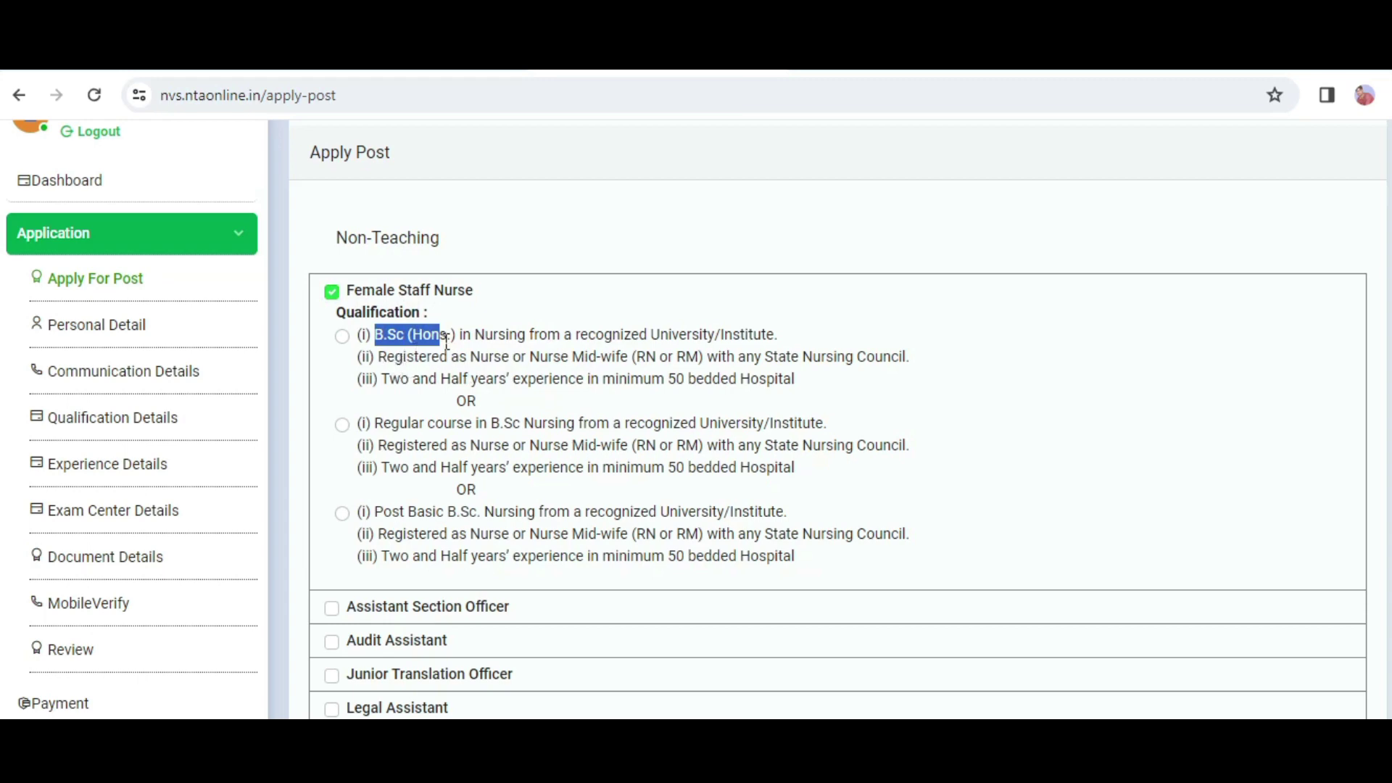
pyautogui.moveTo(476, 337); pyautogui.dragTo(771, 335)
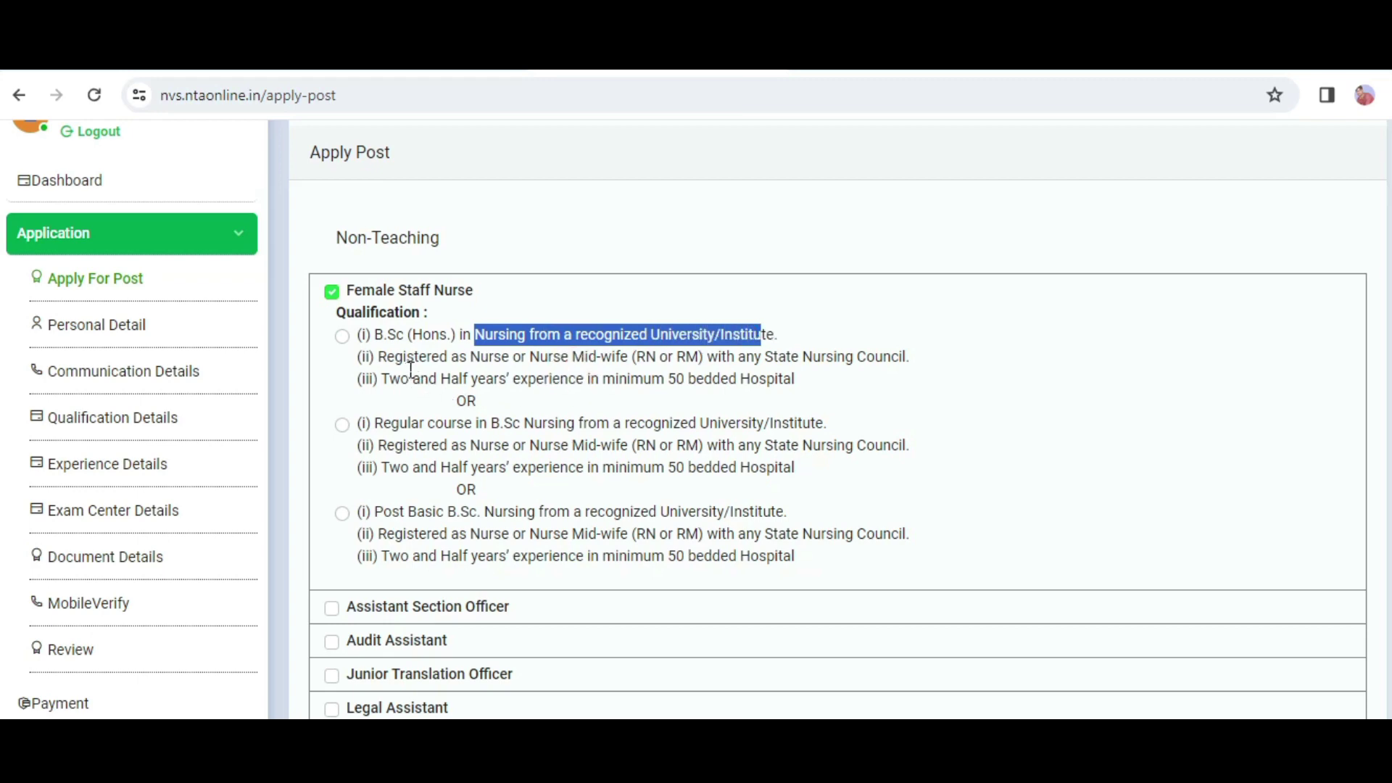
pyautogui.moveTo(479, 360); pyautogui.dragTo(912, 368)
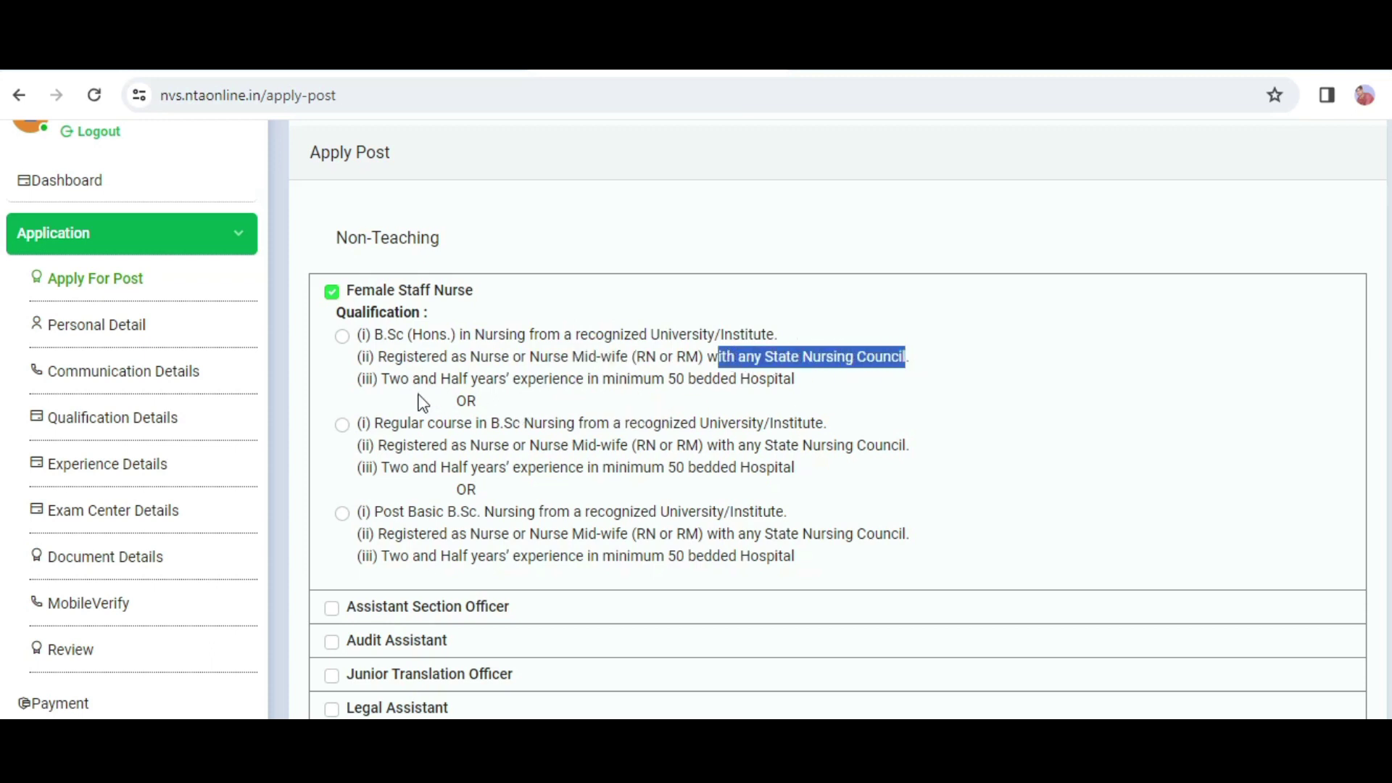
pyautogui.click(402, 387)
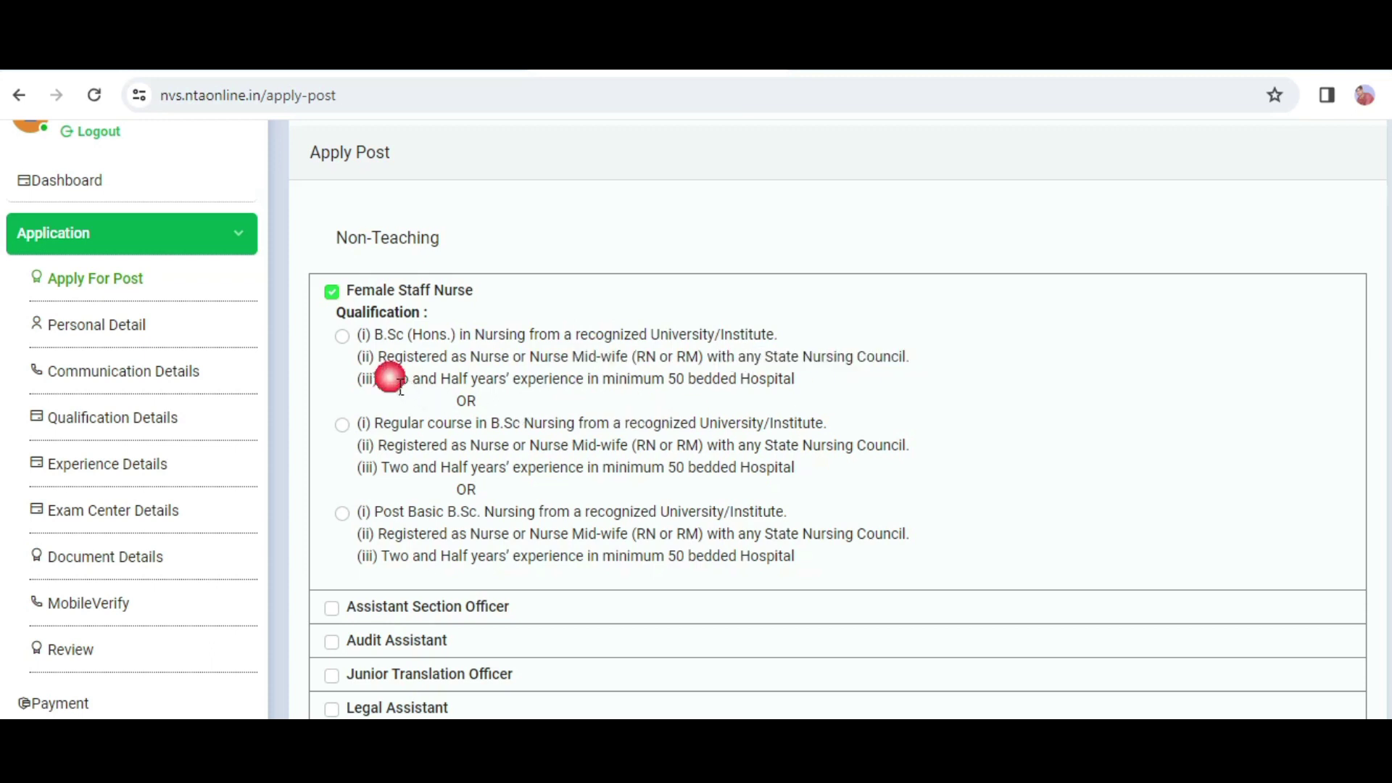
pyautogui.moveTo(396, 391); pyautogui.dragTo(833, 382)
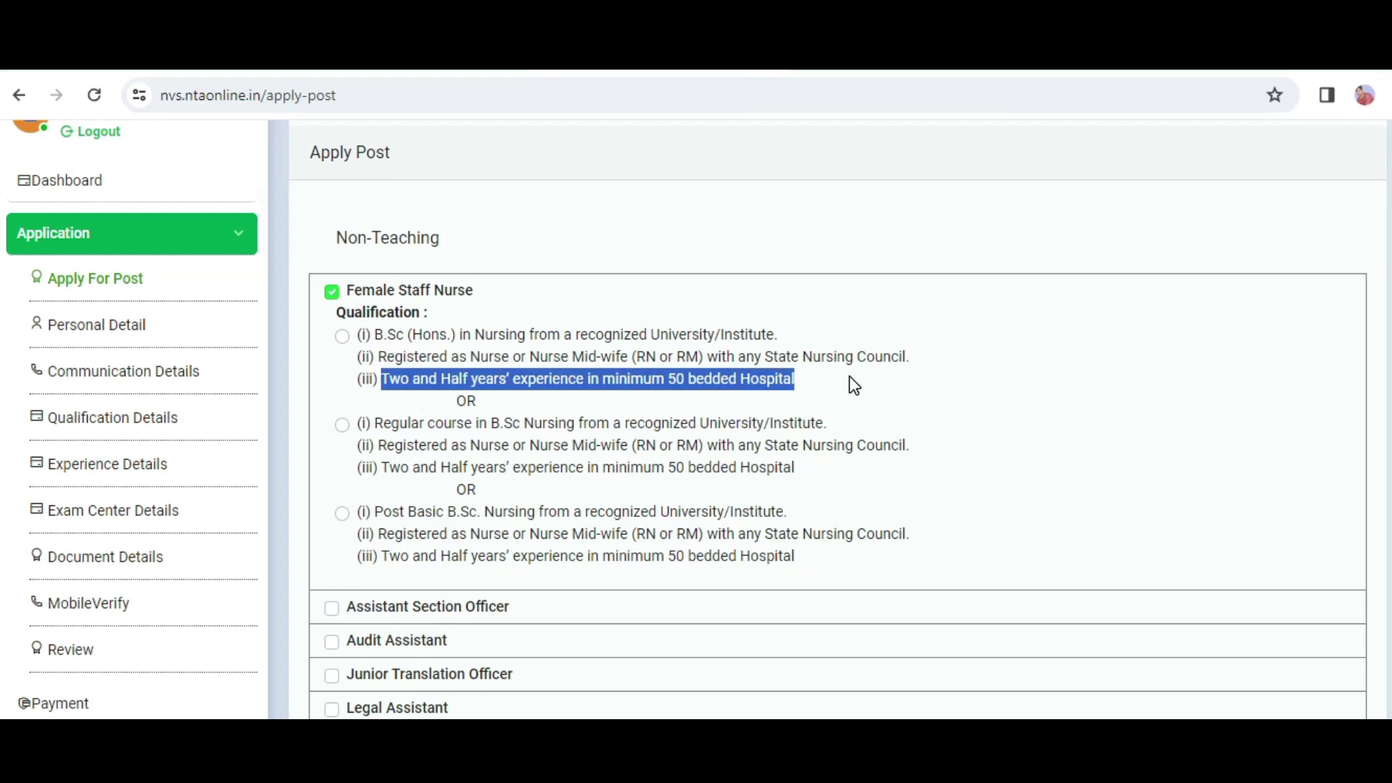
pyautogui.doubleClick(712, 379)
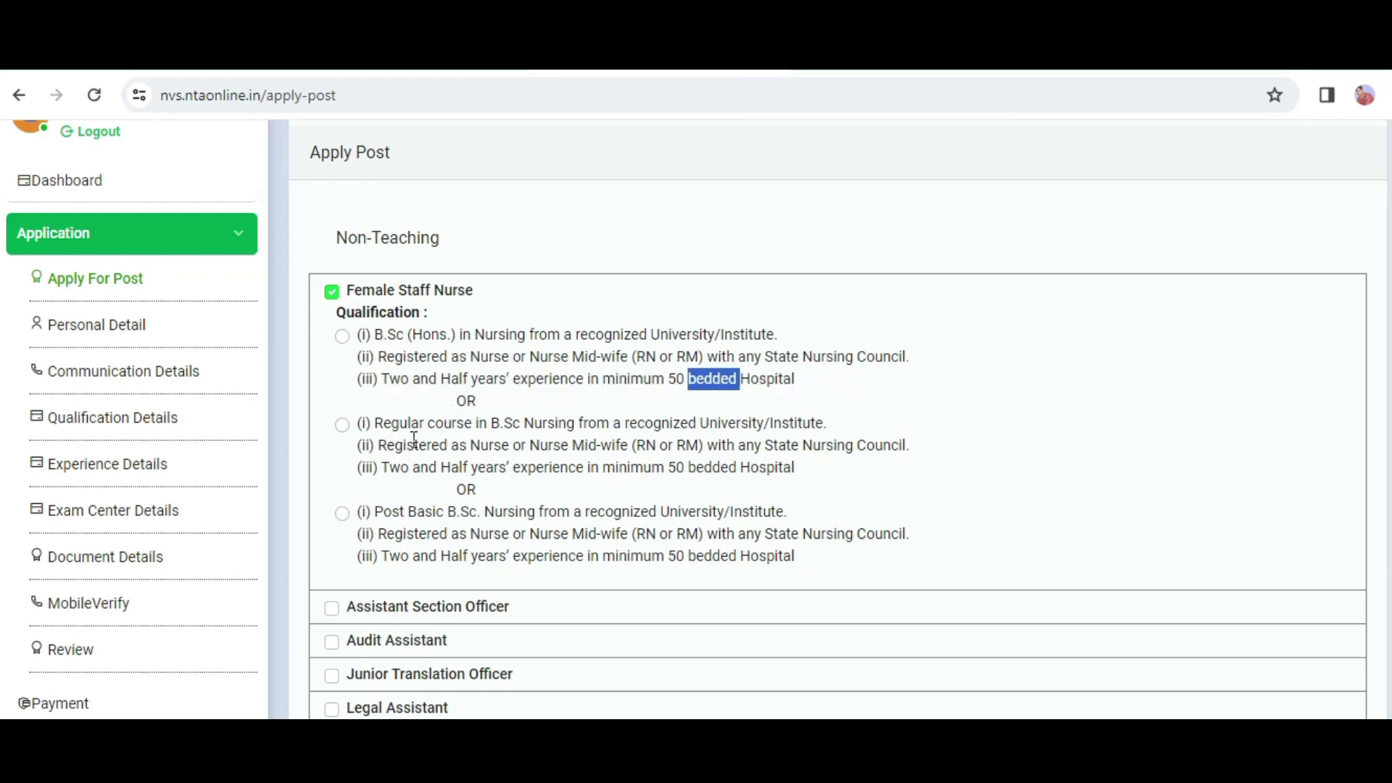
pyautogui.doubleClick(468, 404)
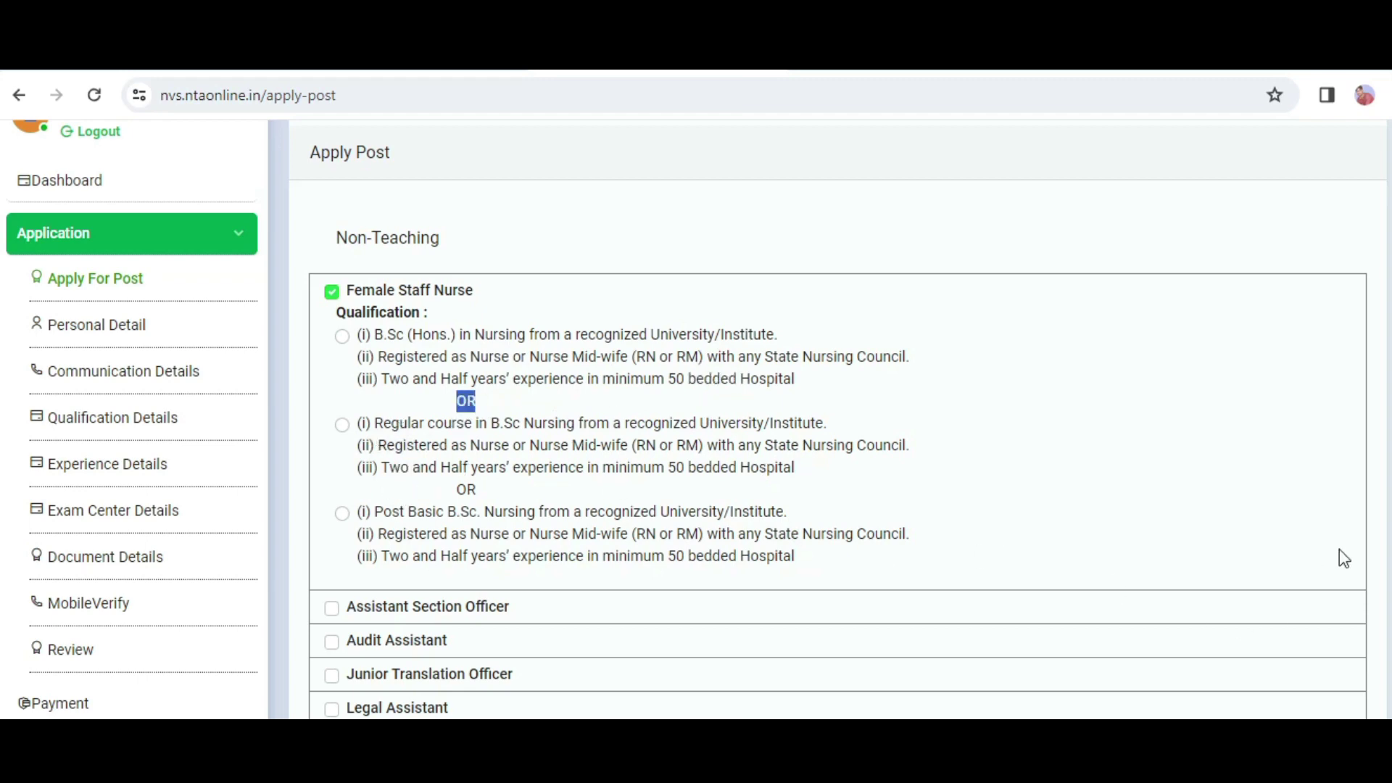
pyautogui.scroll(-3, 428, 439)
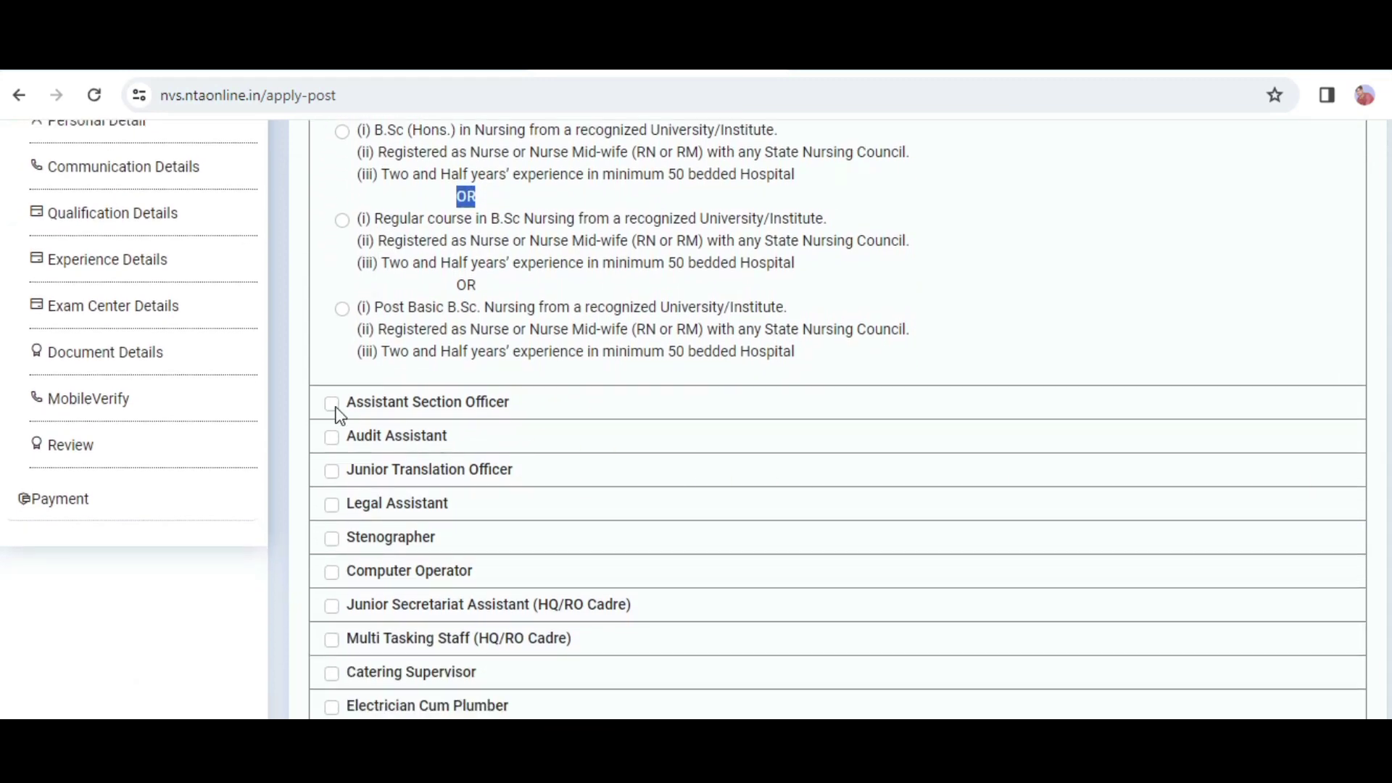
# - Tick Assistant Section Officer and review its bachelor degree and 03 years' experience requirements
pyautogui.click(334, 405)
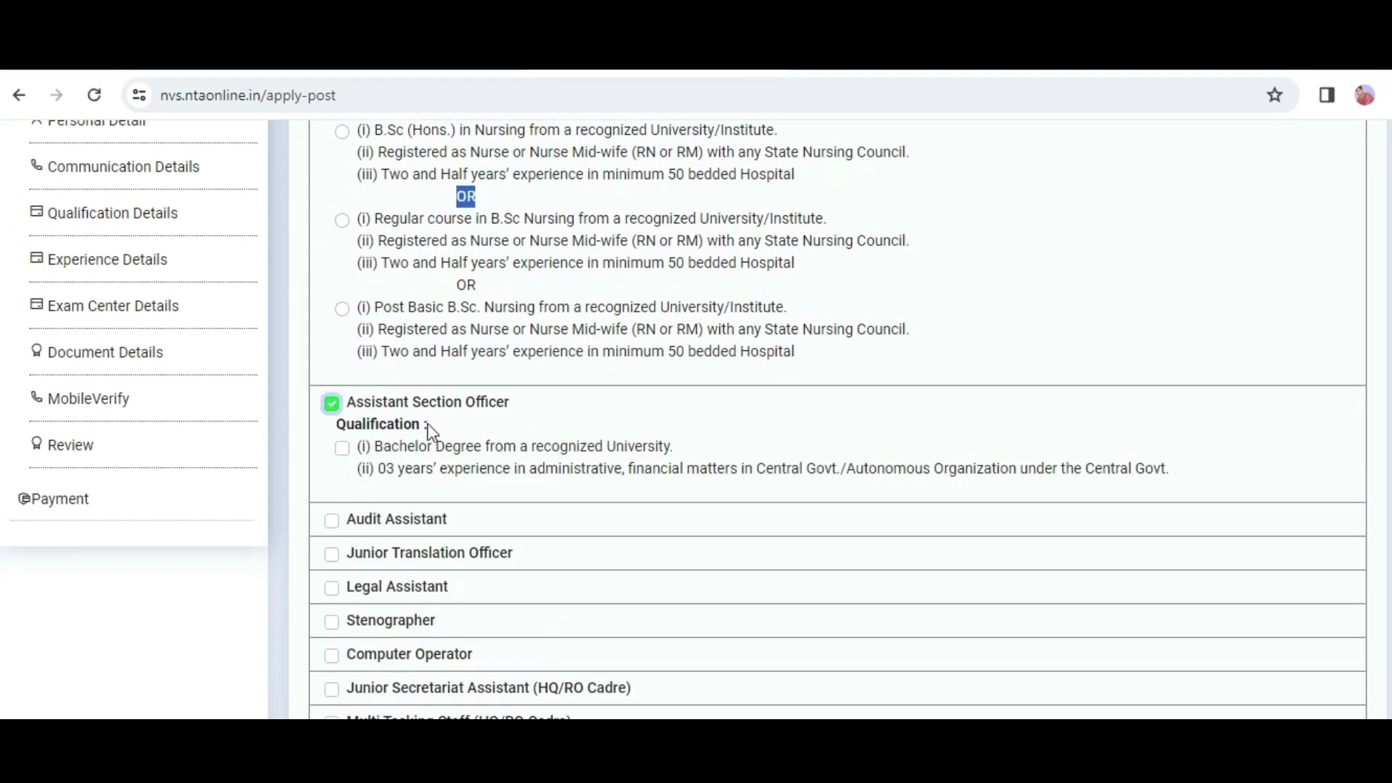
pyautogui.moveTo(390, 455); pyautogui.dragTo(678, 454)
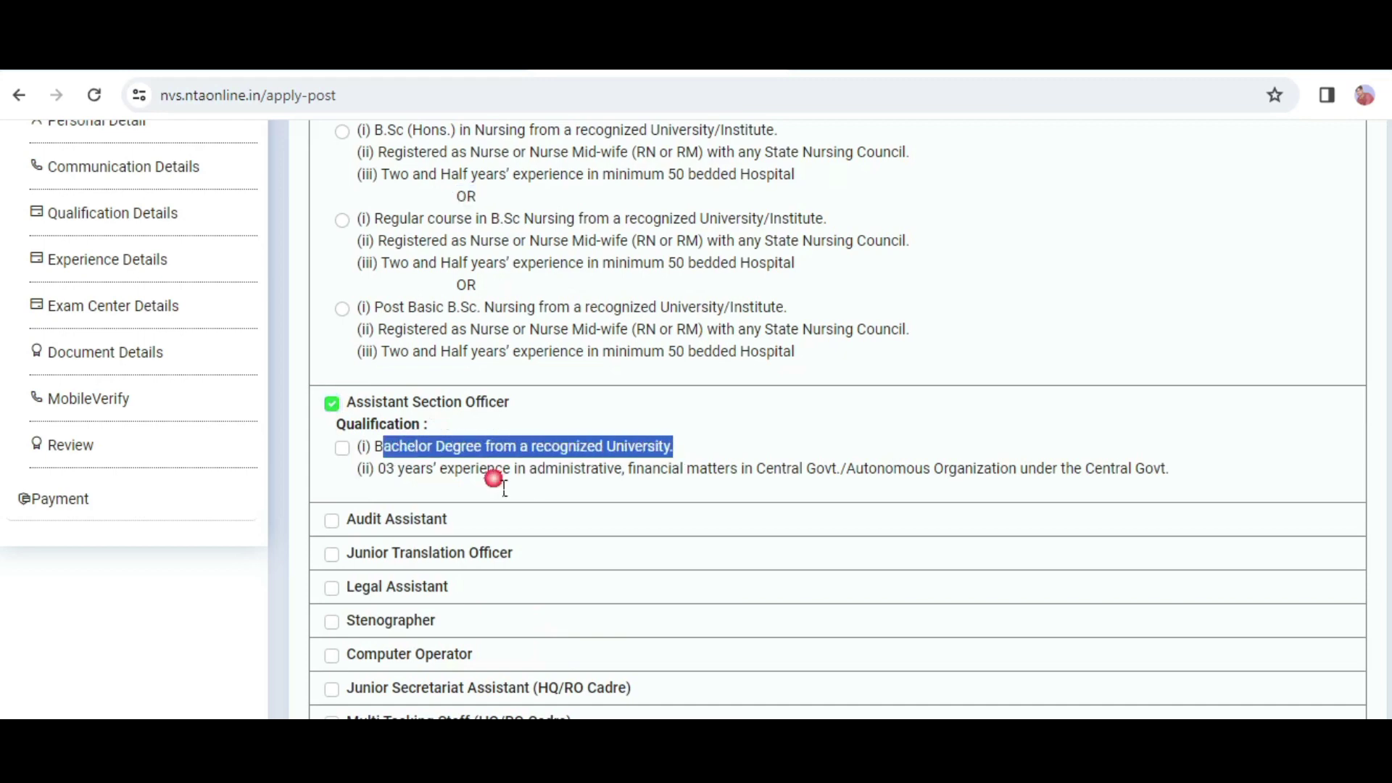
pyautogui.moveTo(386, 470); pyautogui.dragTo(1178, 475)
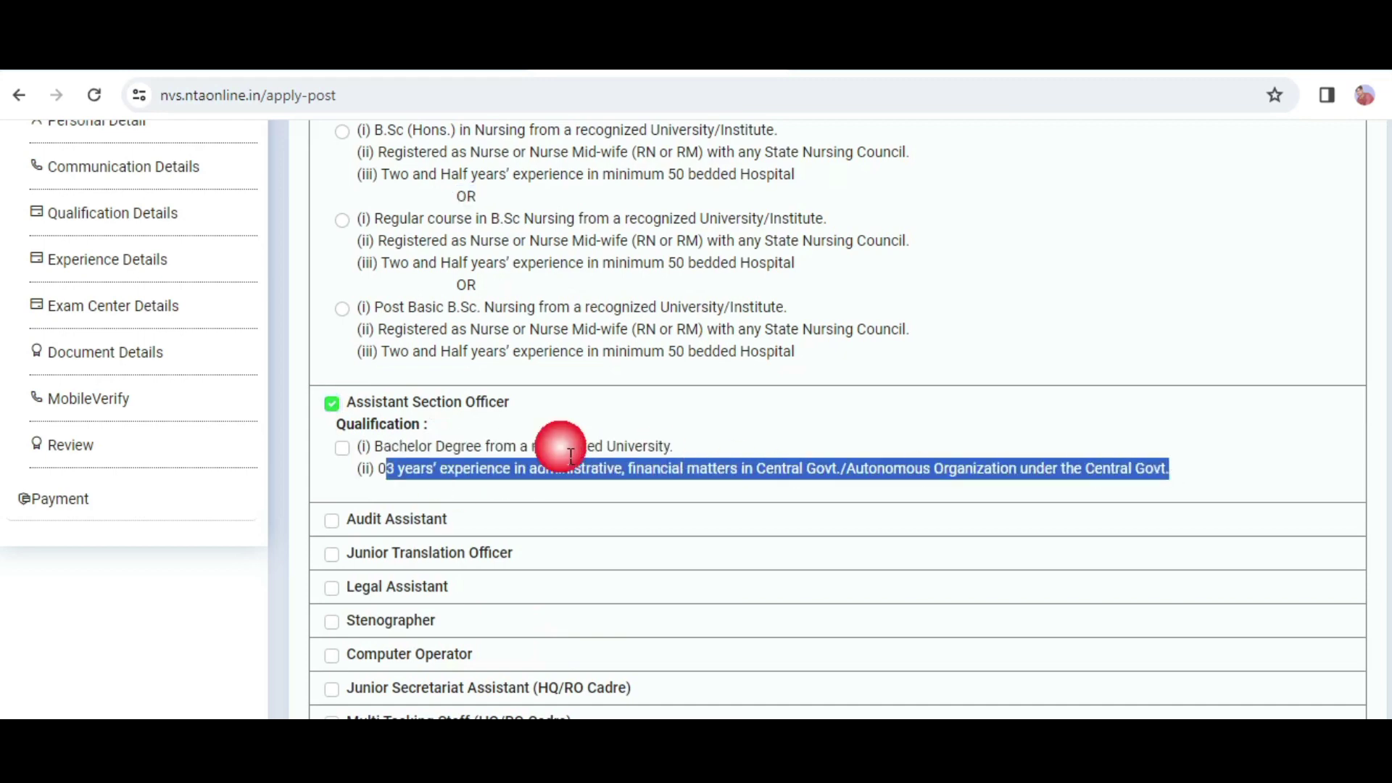
pyautogui.moveTo(336, 423); pyautogui.dragTo(674, 447)
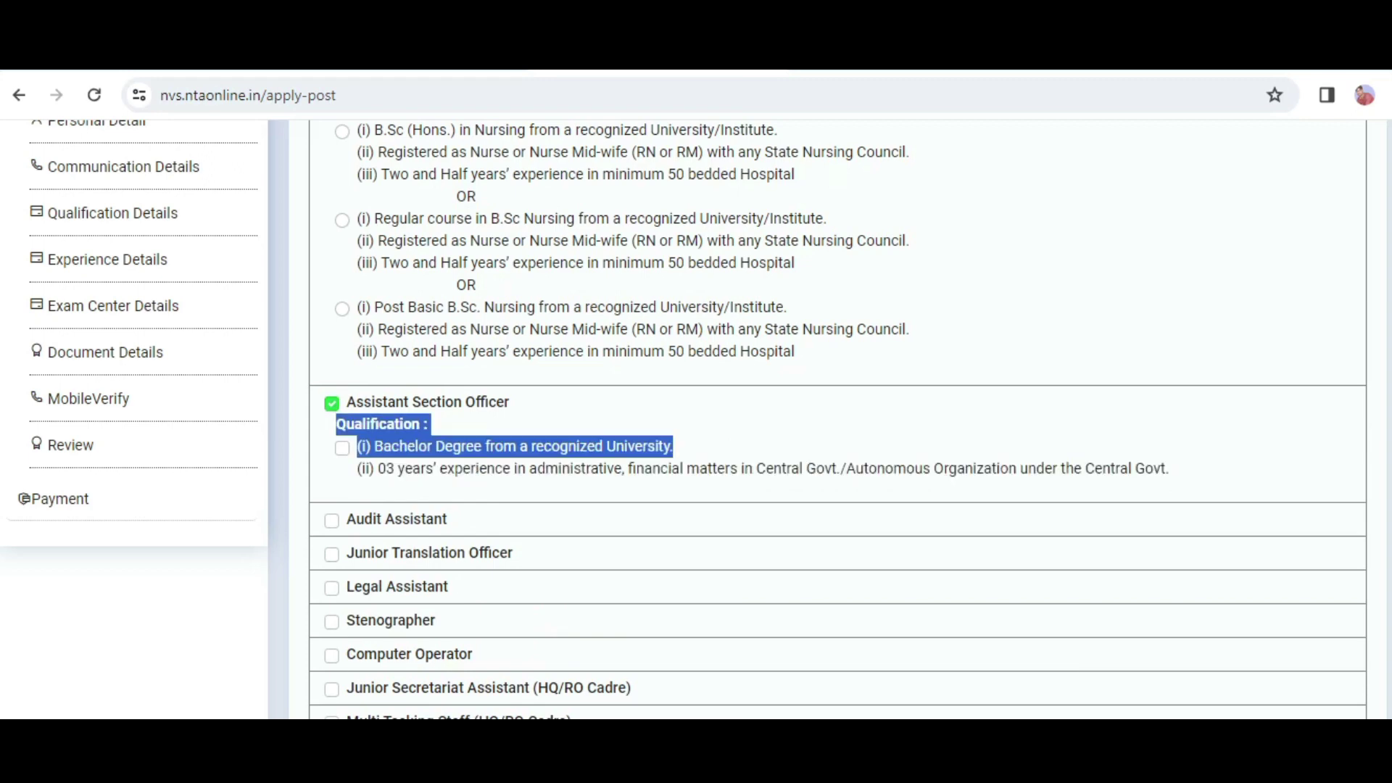
# - Tick Multi Tasking Staff (HQ/RO Cadre) and review its Class X qualification requirement
pyautogui.scroll(-4, 837, 416)
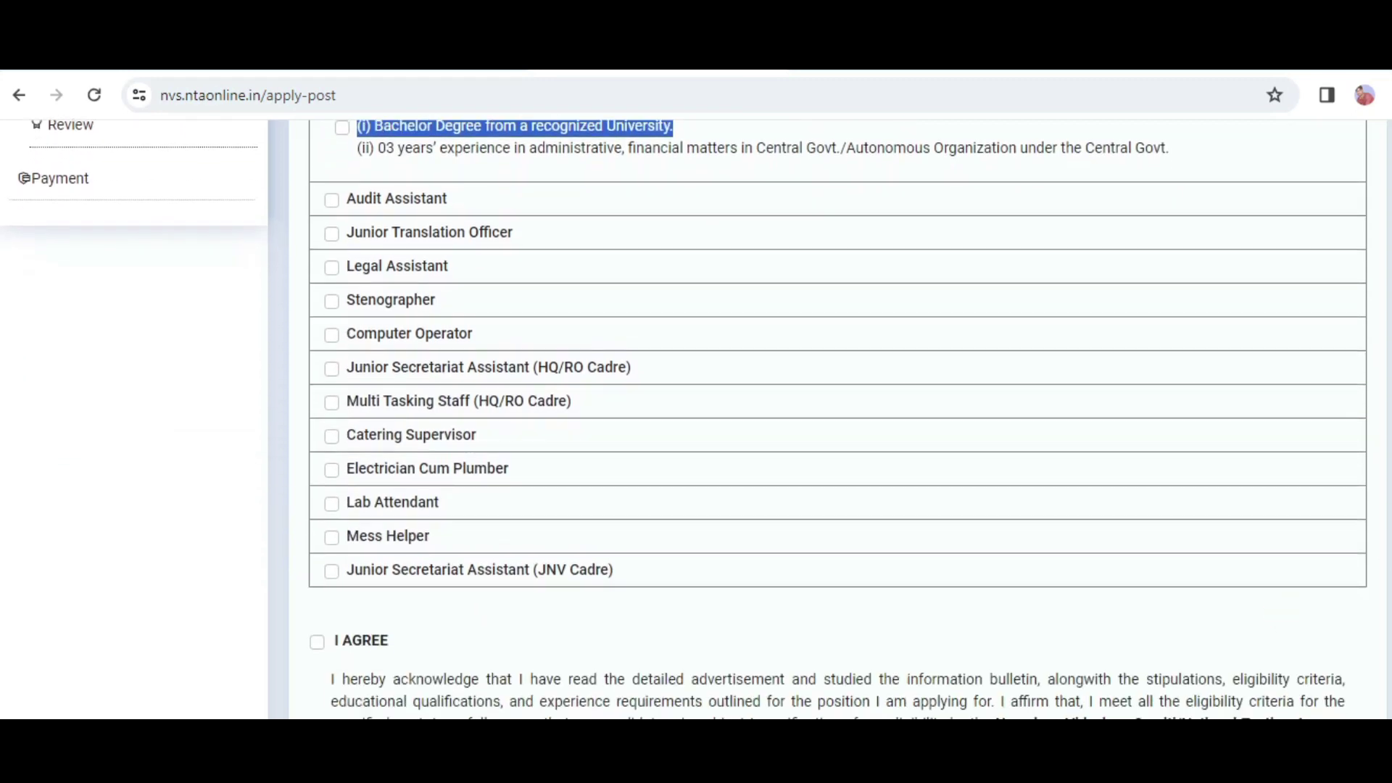
pyautogui.click(428, 232)
pyautogui.click(378, 229)
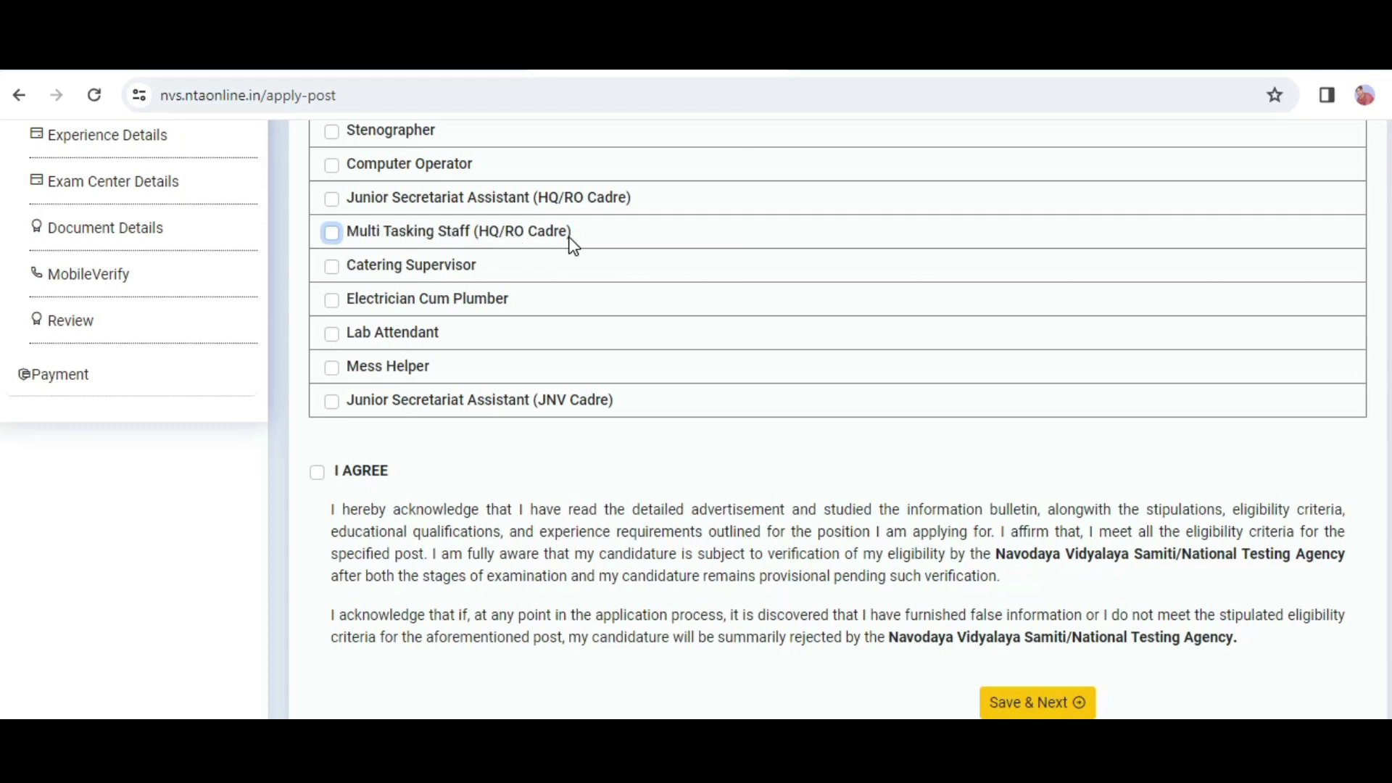
pyautogui.click(333, 234)
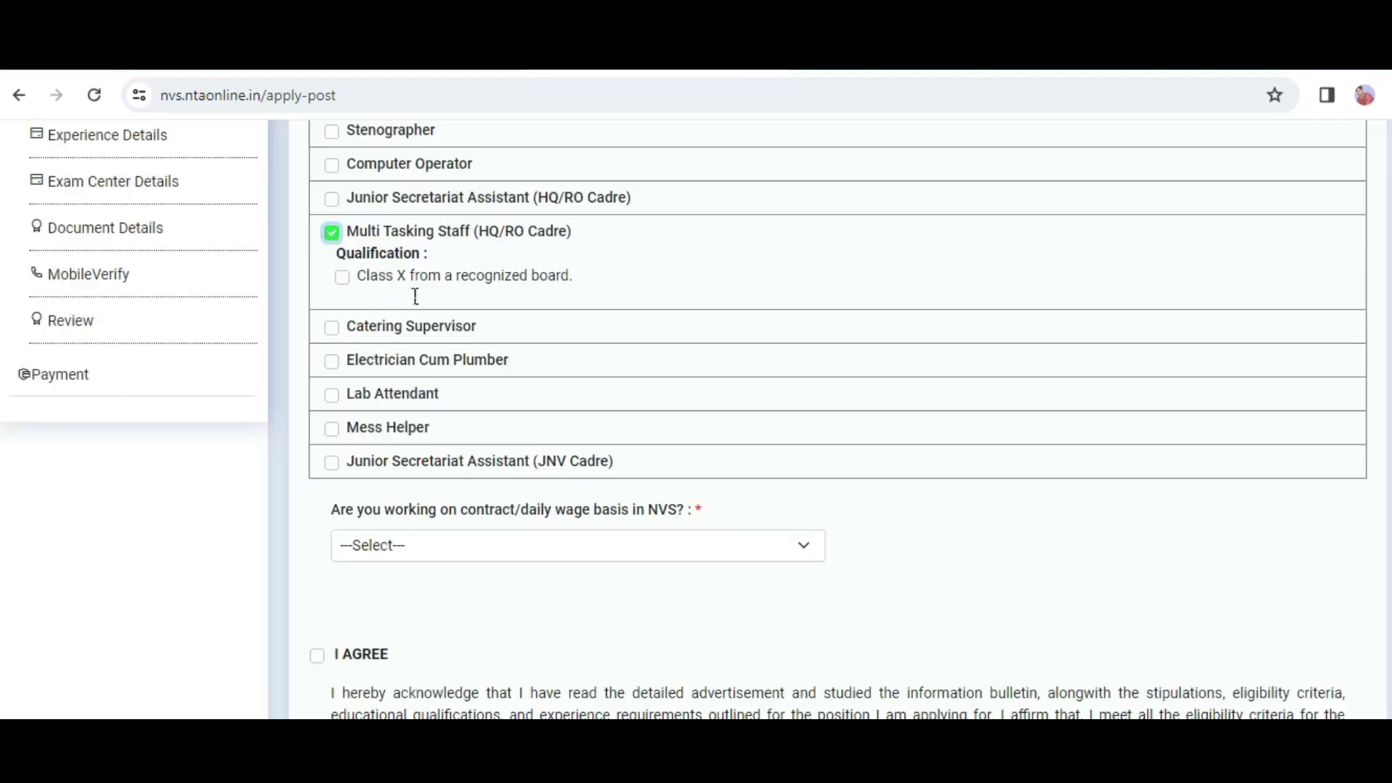
pyautogui.moveTo(371, 280); pyautogui.dragTo(589, 281)
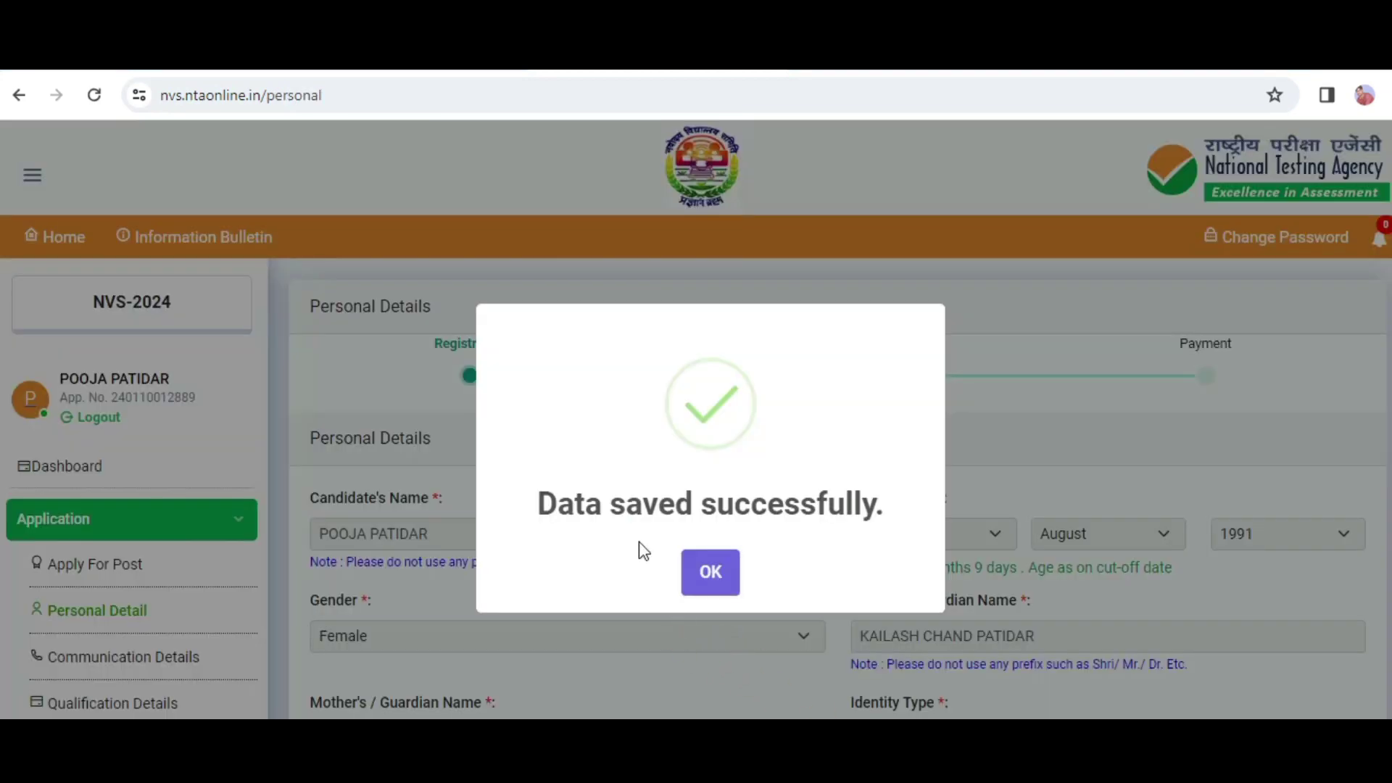
# - Dismiss the 'Data saved successfully.' confirmation and scroll down the Personal Details form
pyautogui.moveTo(561, 519); pyautogui.dragTo(888, 507)
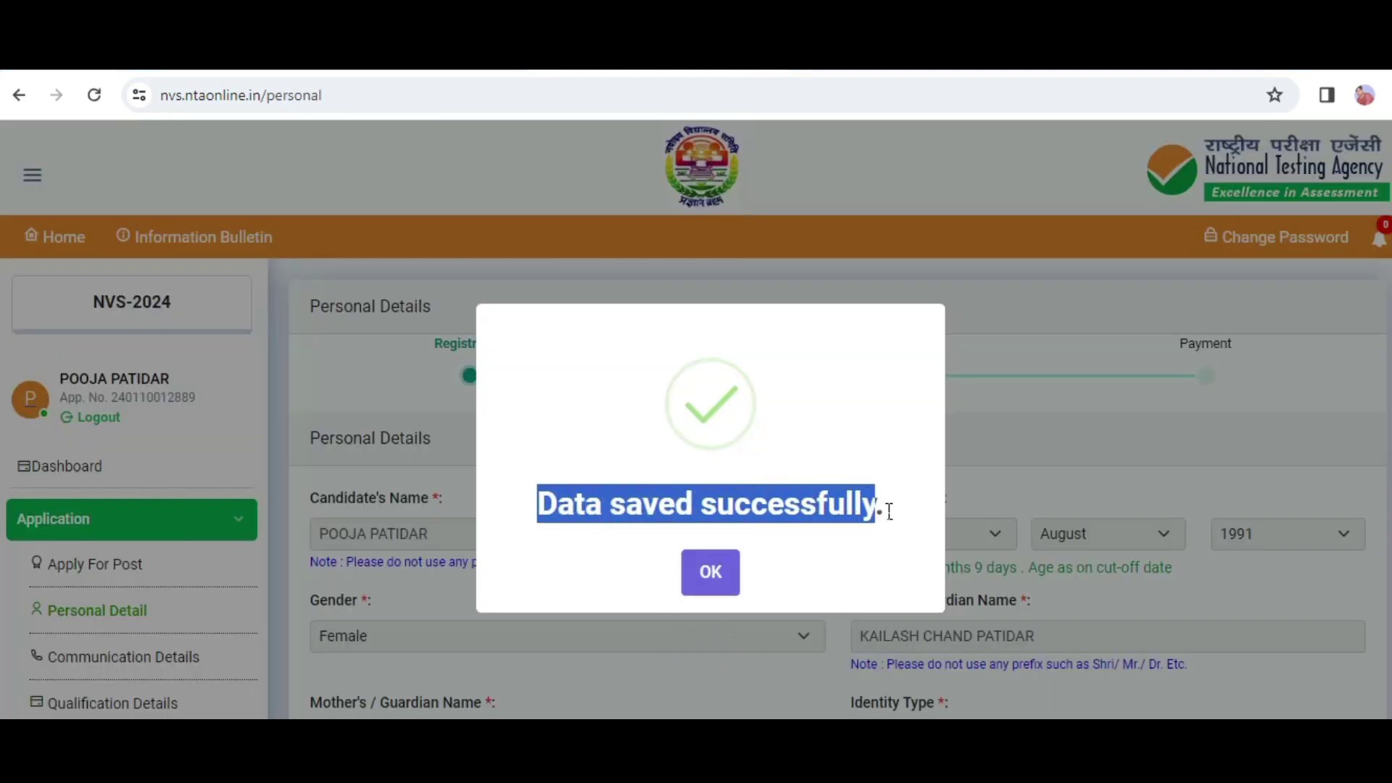
pyautogui.click(712, 573)
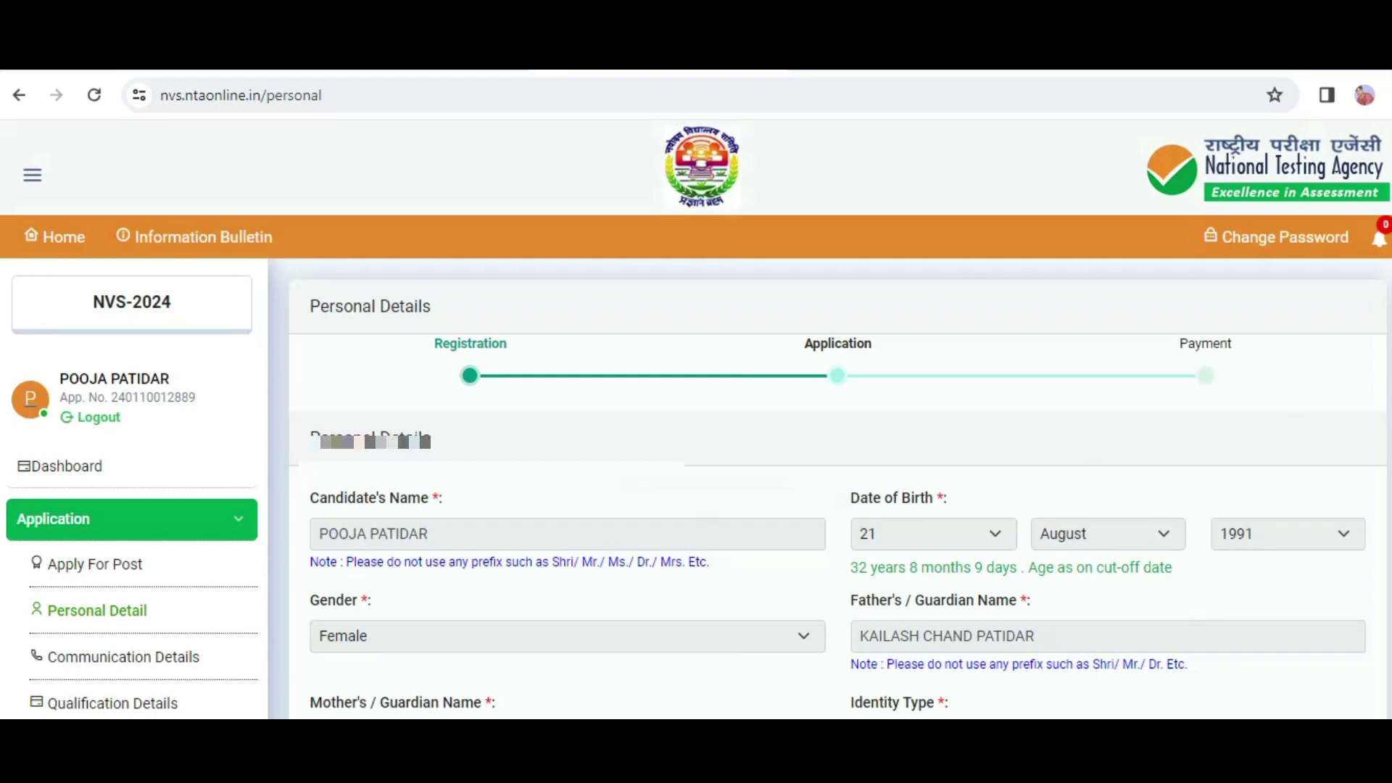
pyautogui.scroll(-5, 796, 466)
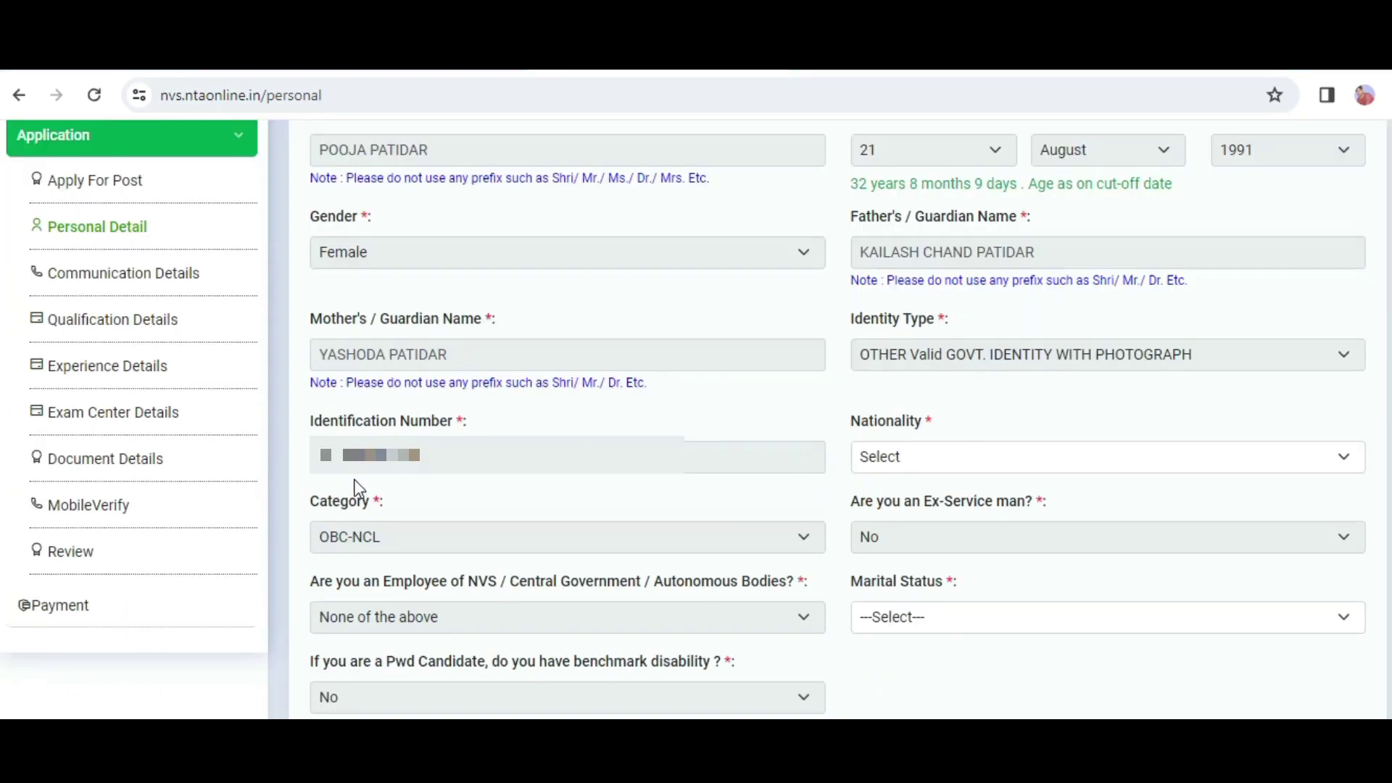
# - Choose INDIAN for Nationality and Married for Marital Status, then save the personal details
pyautogui.click(1004, 457)
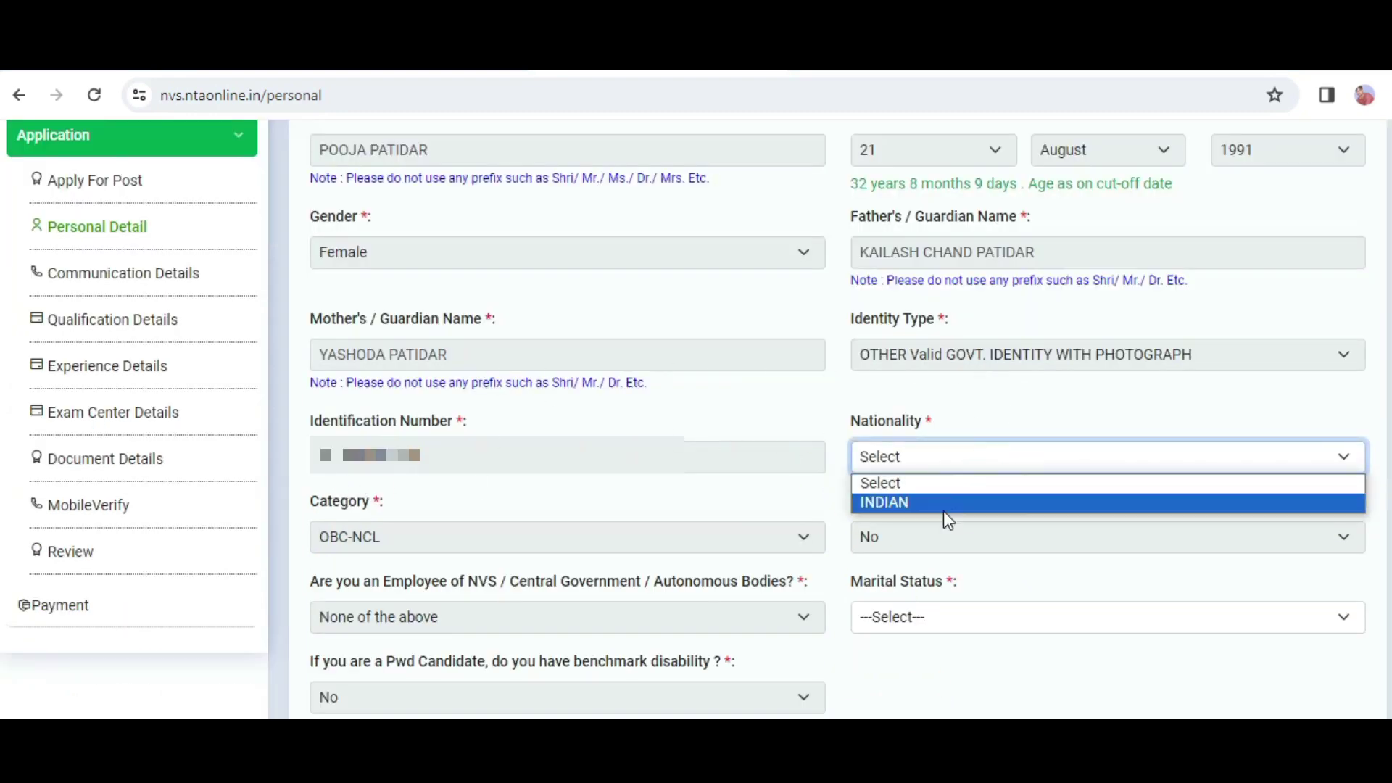
pyautogui.click(481, 471)
pyautogui.click(978, 470)
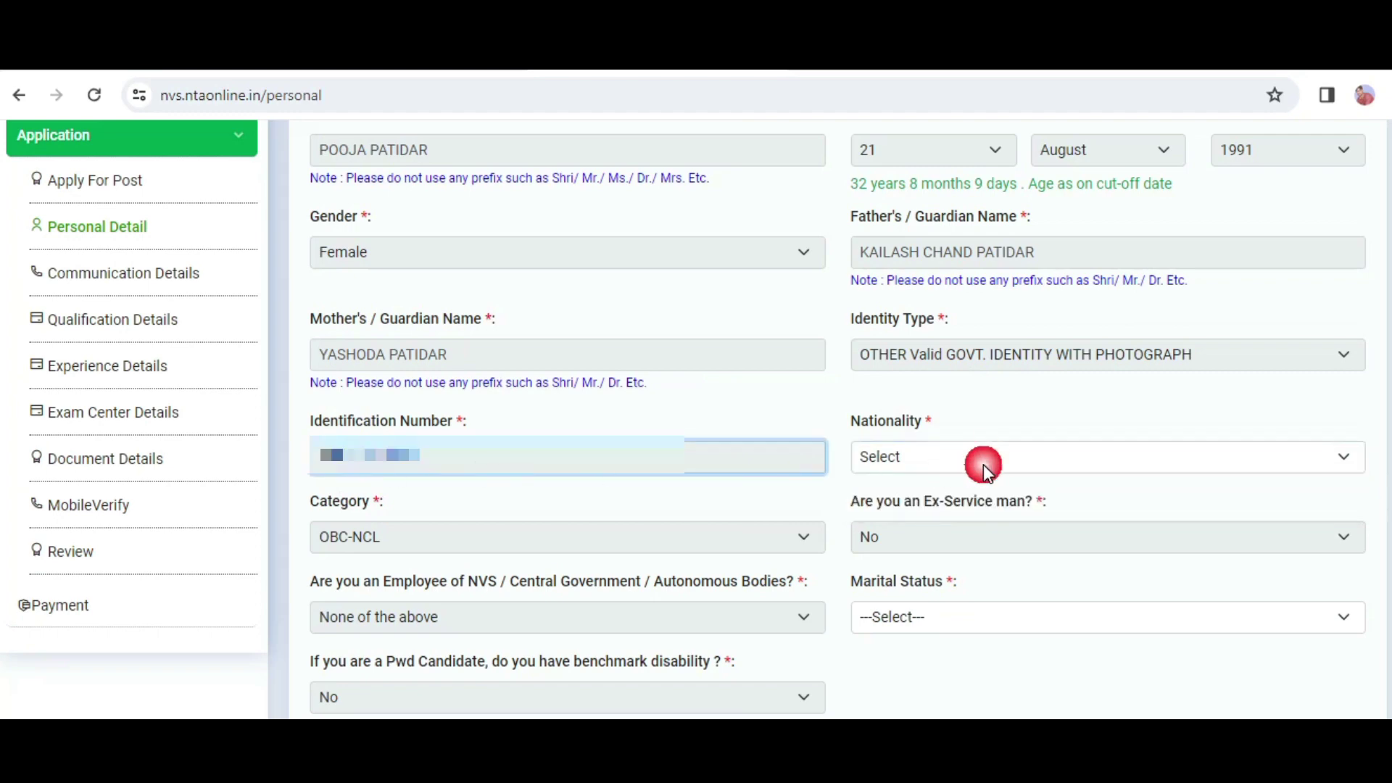
pyautogui.moveTo(886, 422); pyautogui.dragTo(905, 422)
pyautogui.click(936, 472)
pyautogui.click(941, 504)
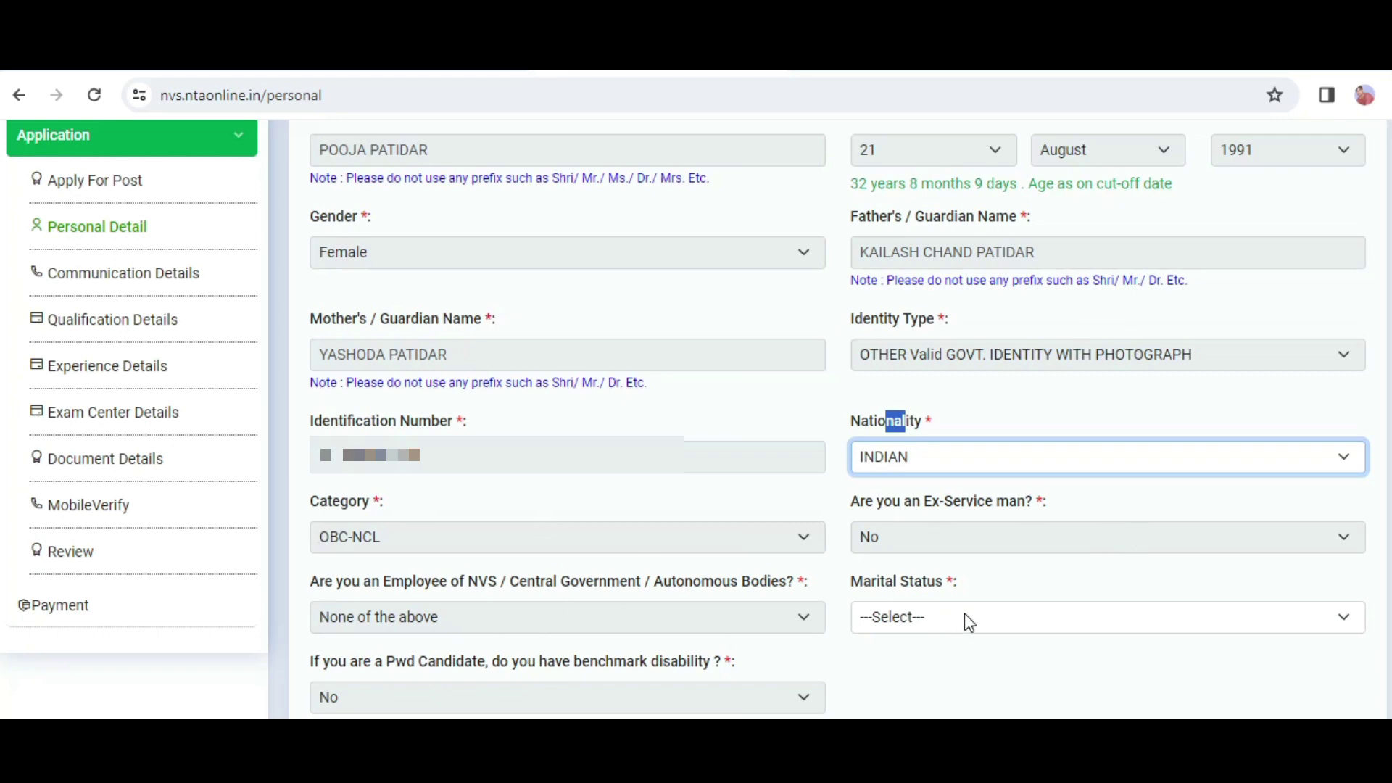
pyautogui.click(933, 622)
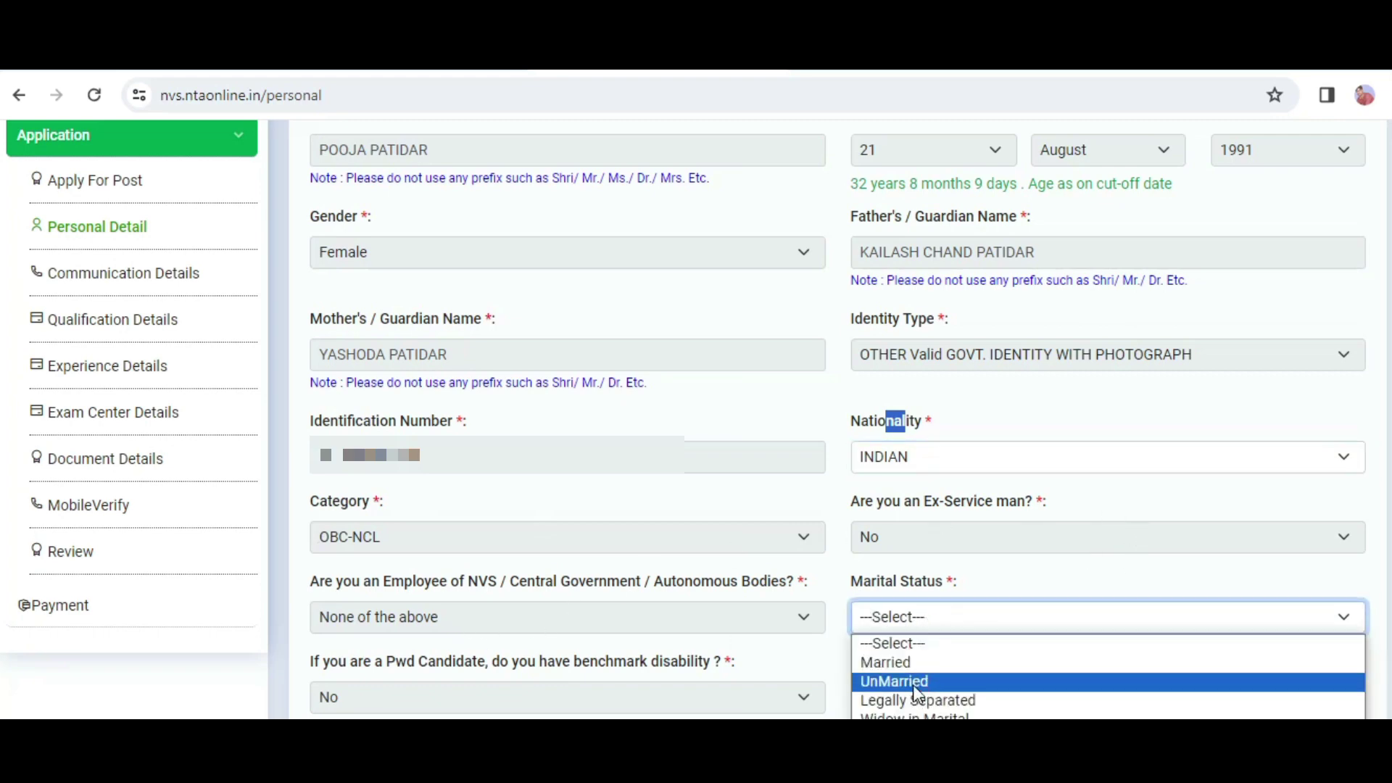
pyautogui.click(910, 662)
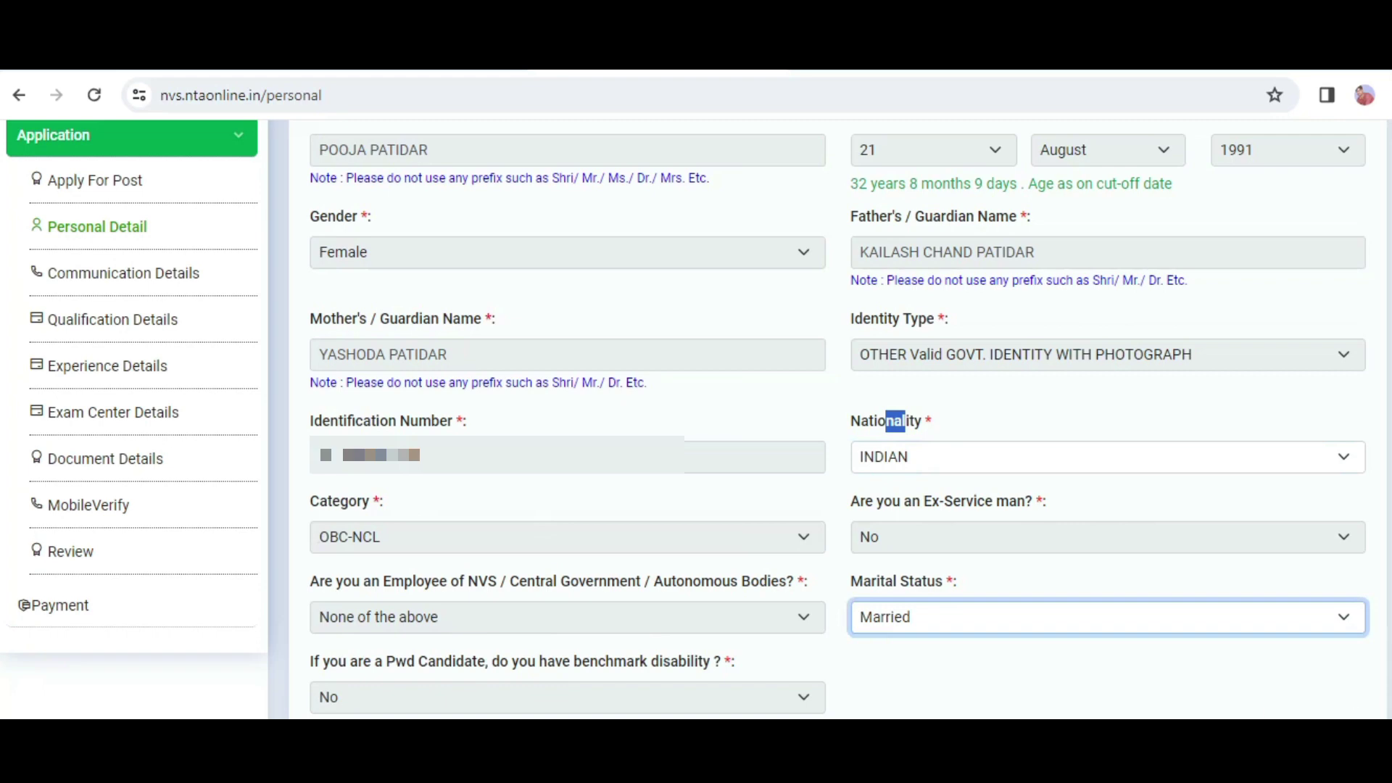
pyautogui.scroll(-1, 685, 418)
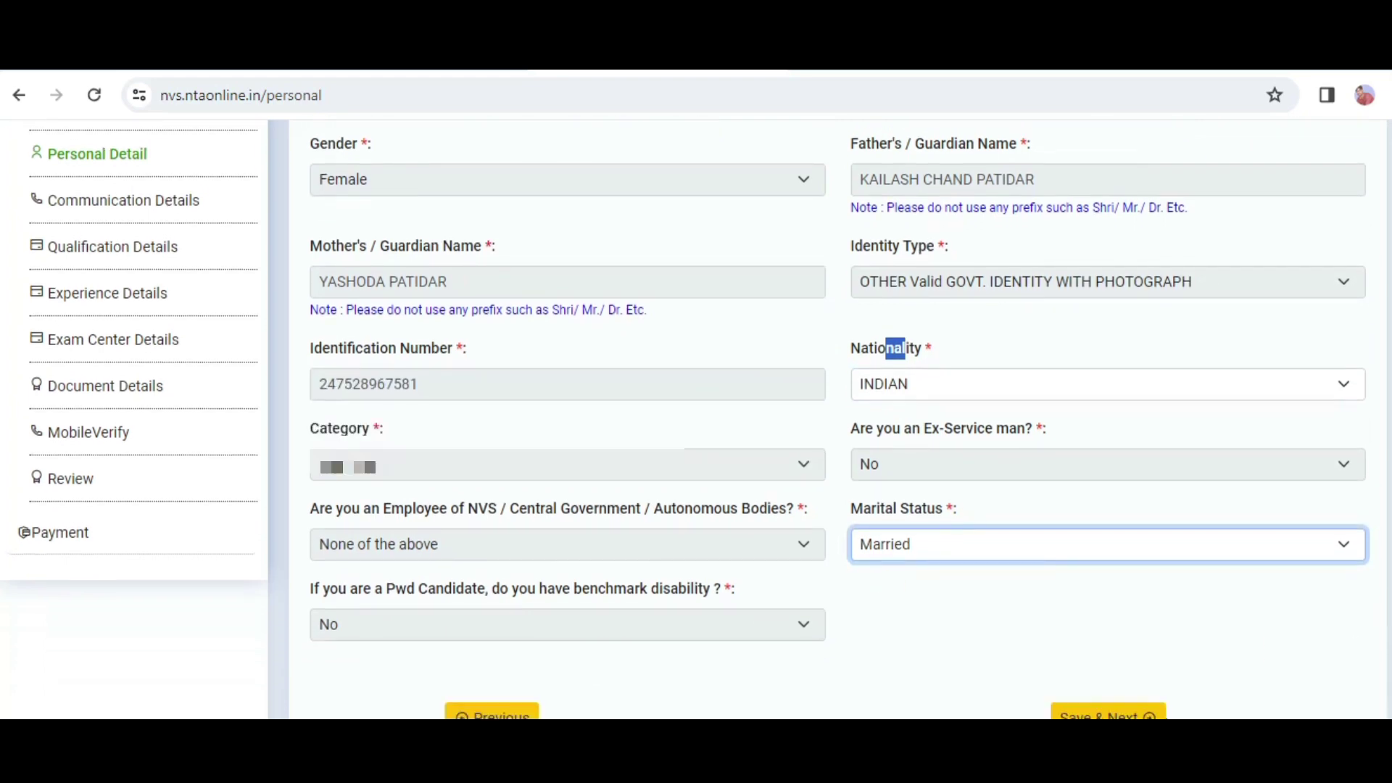
pyautogui.click(1098, 713)
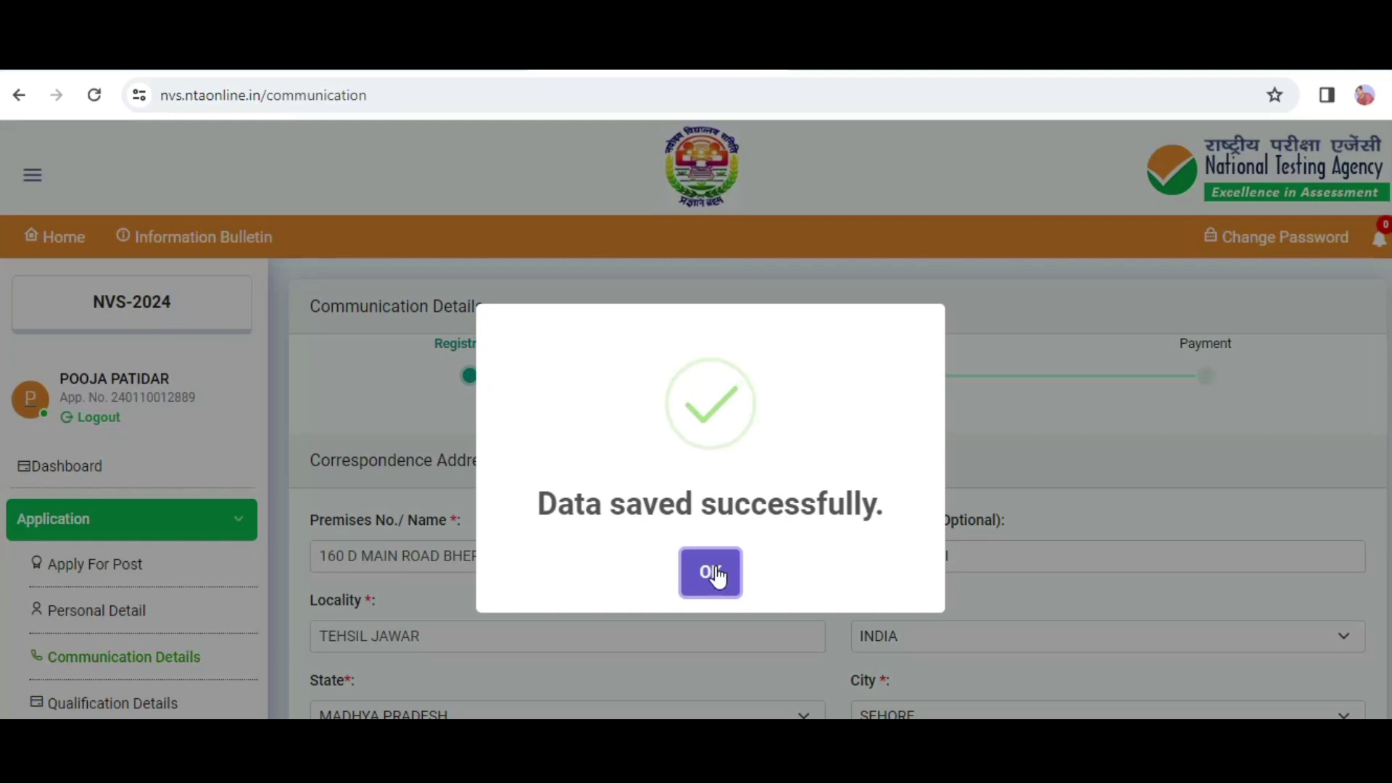
# - Choose RURAL as the residence type and save the communication details
pyautogui.click(712, 573)
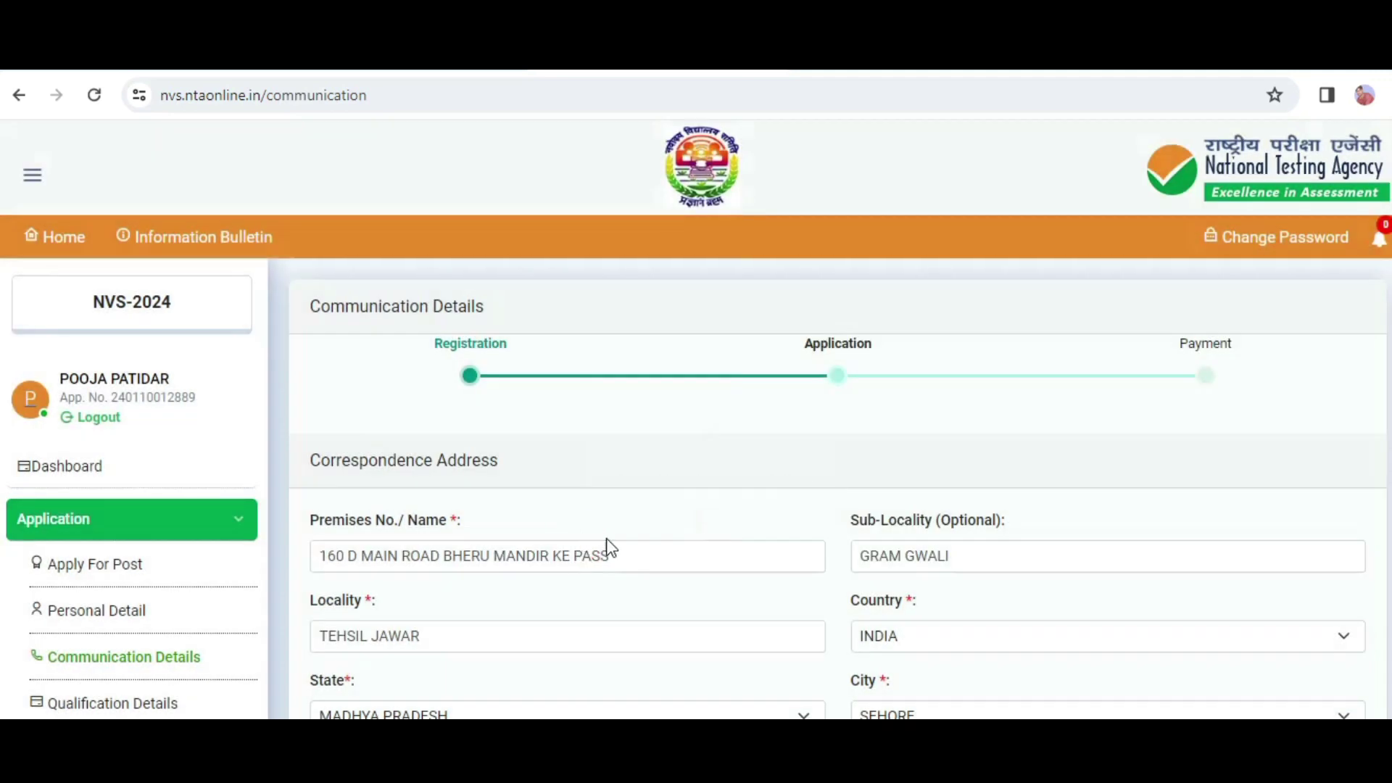
pyautogui.scroll(-2, 834, 420)
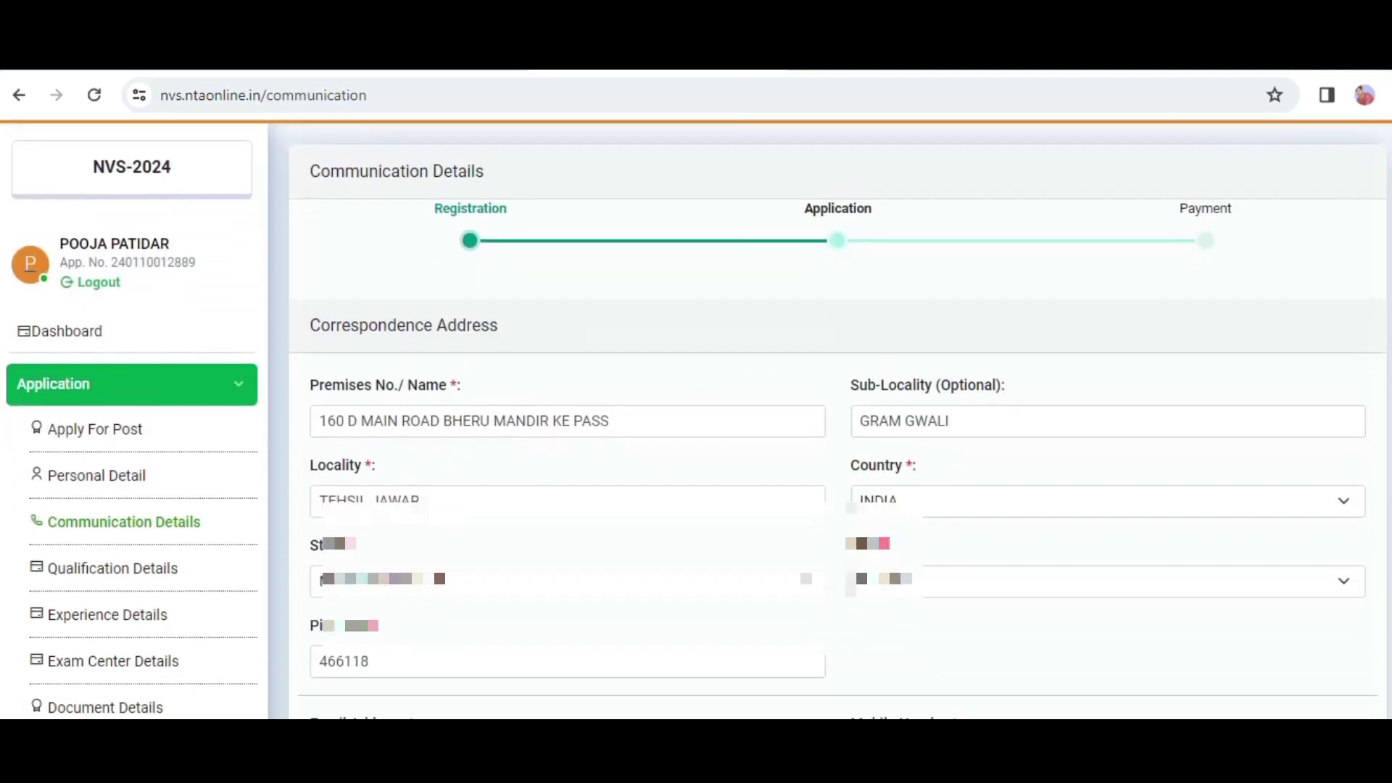
pyautogui.scroll(-3, 834, 420)
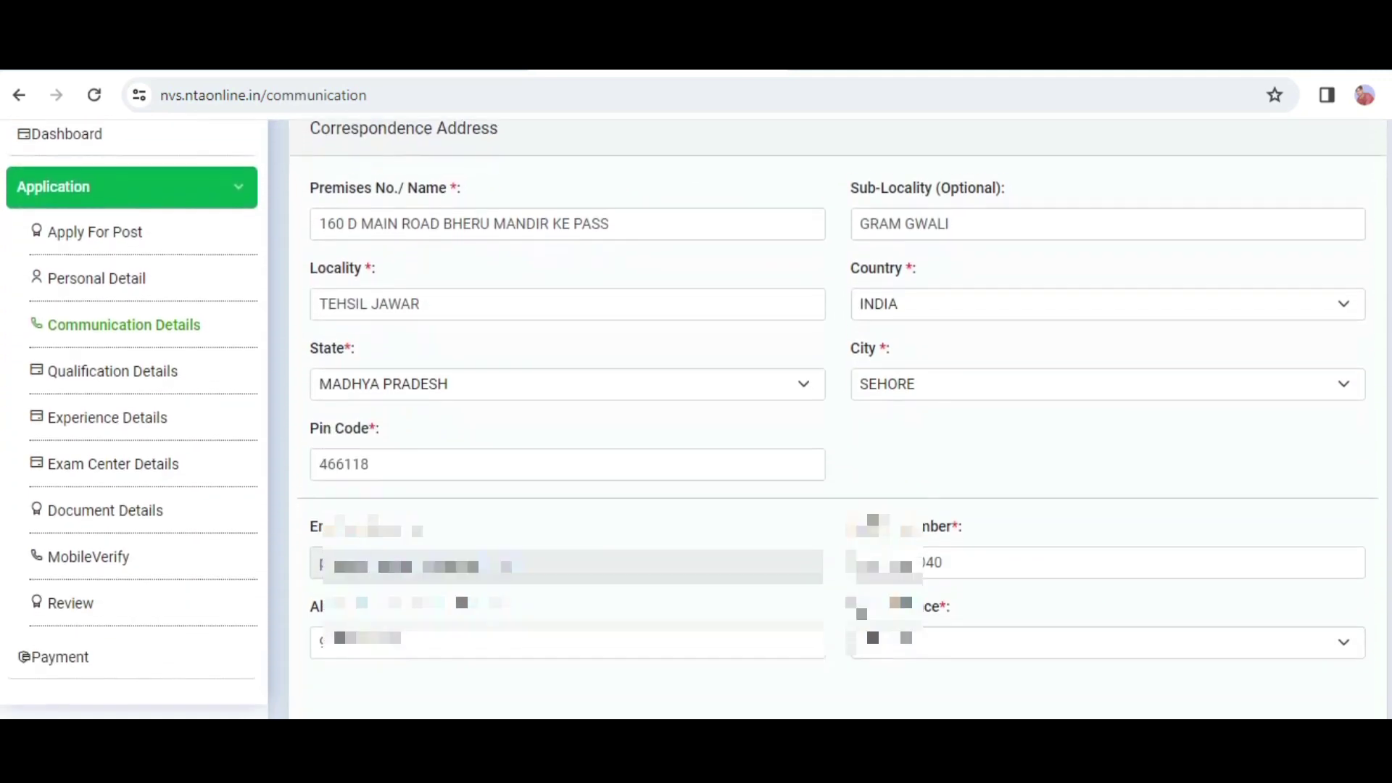
pyautogui.scroll(-1, 1057, 348)
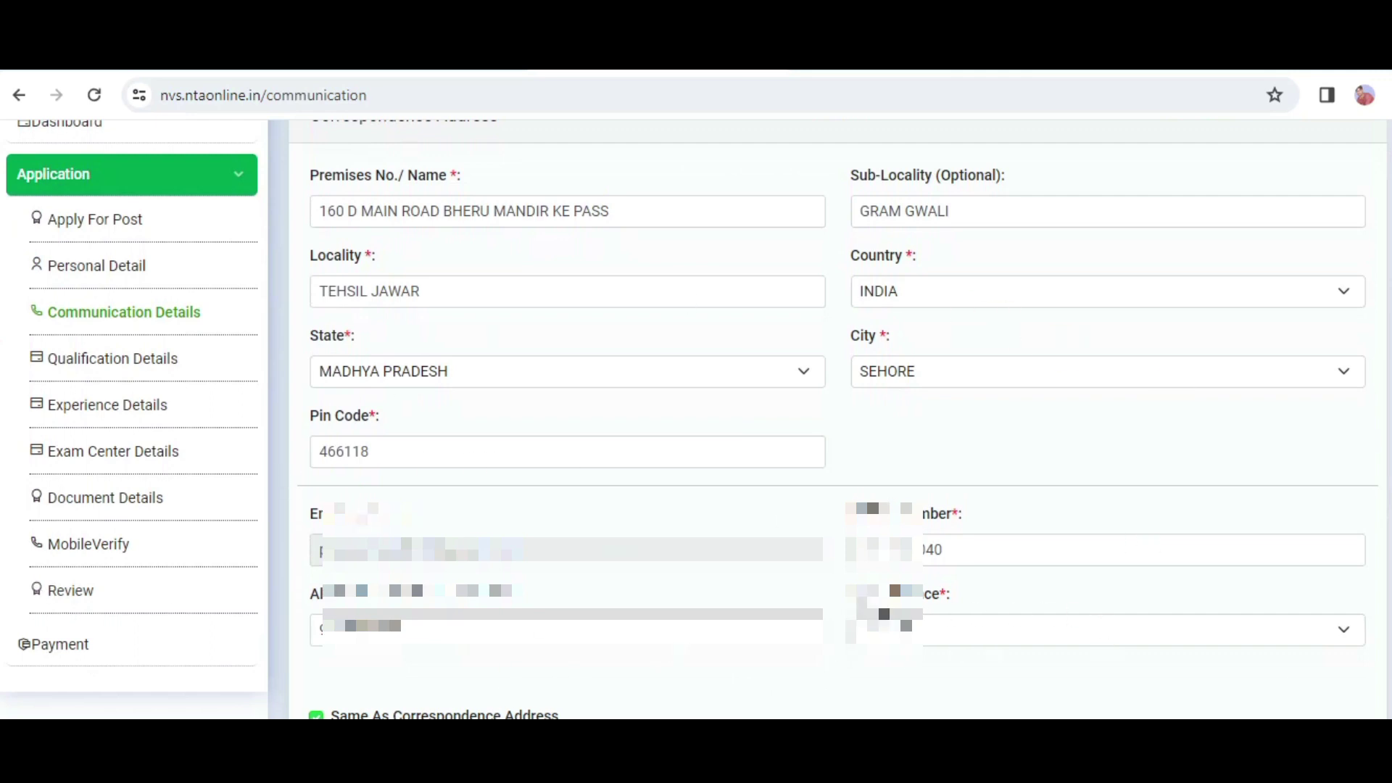
pyautogui.click(959, 627)
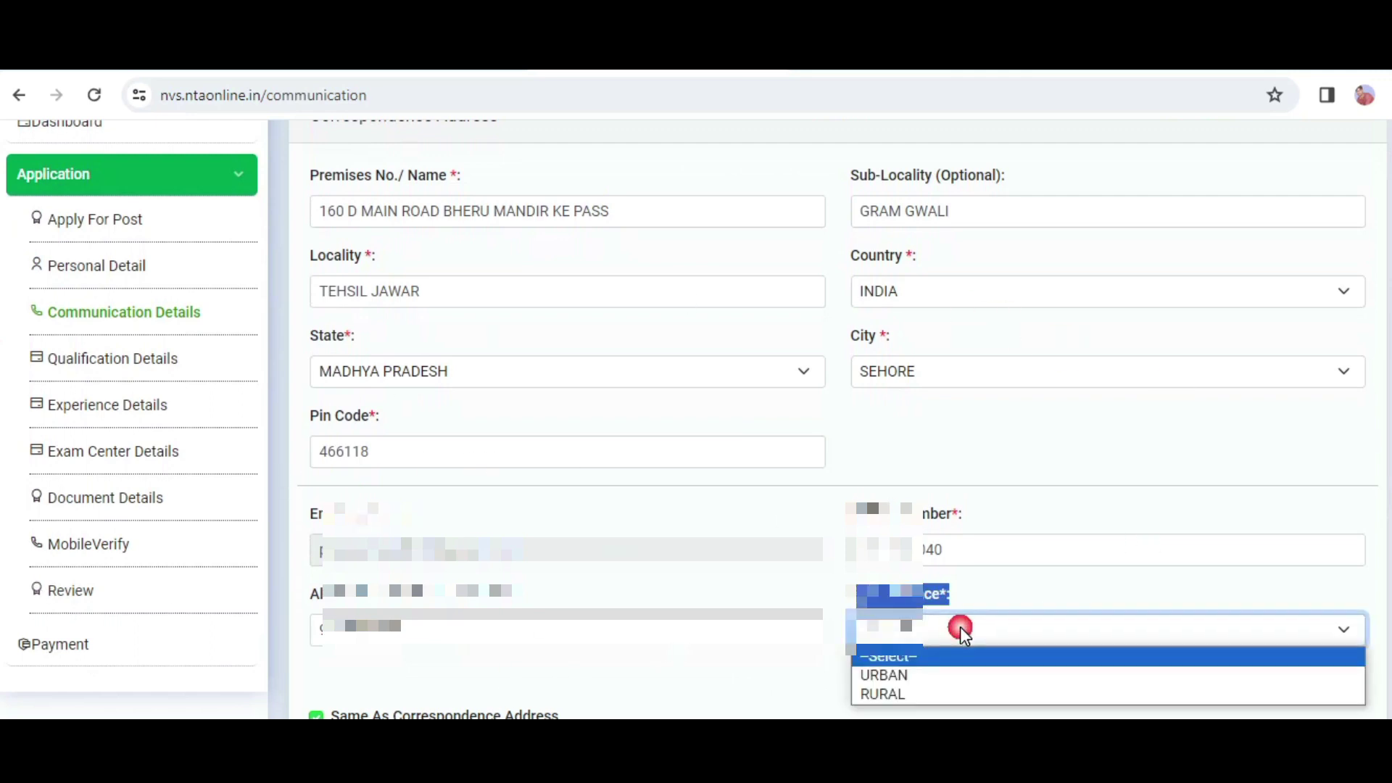
pyautogui.click(899, 694)
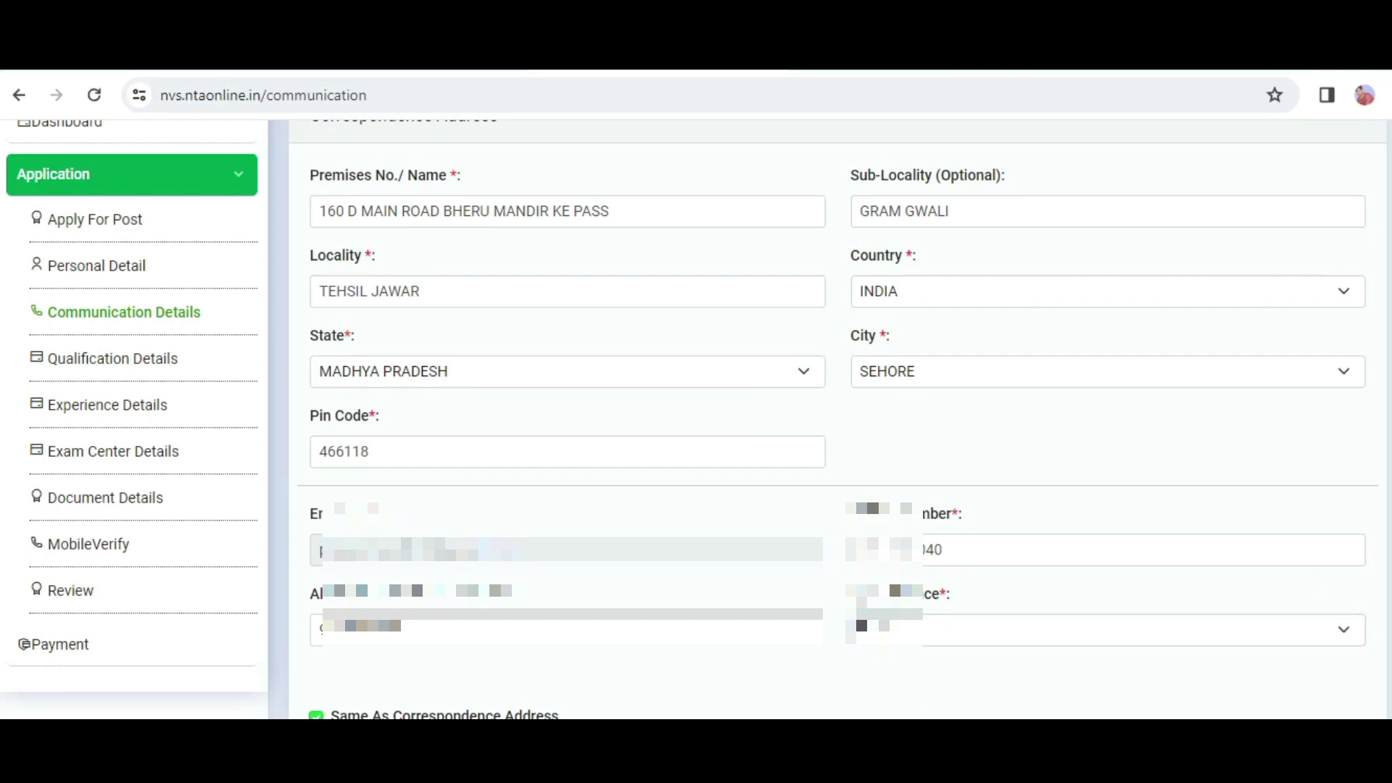
pyautogui.scroll(-7, 833, 435)
pyautogui.click(1356, 678)
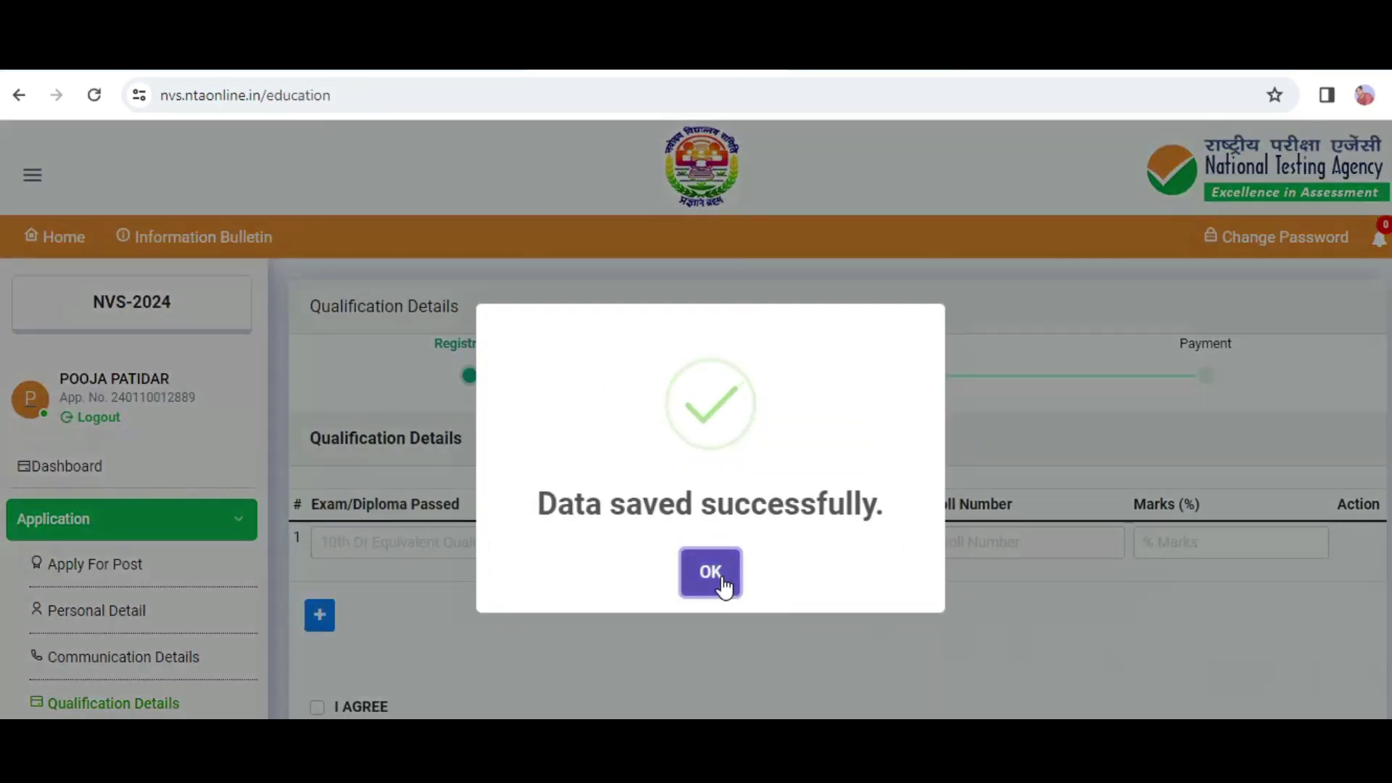
# - Dismiss the save confirmation and look over the Qualification Details table headings
pyautogui.click(707, 579)
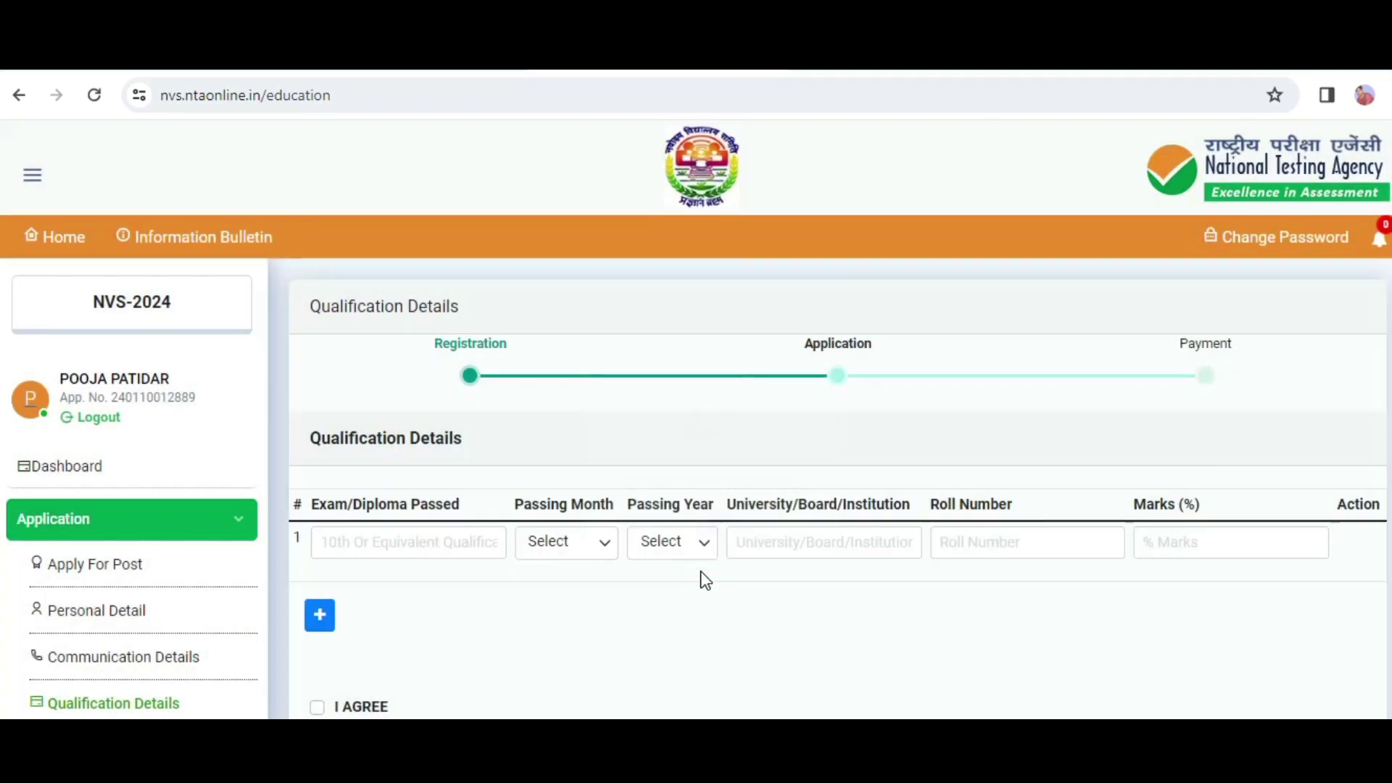
pyautogui.moveTo(331, 448); pyautogui.dragTo(436, 451)
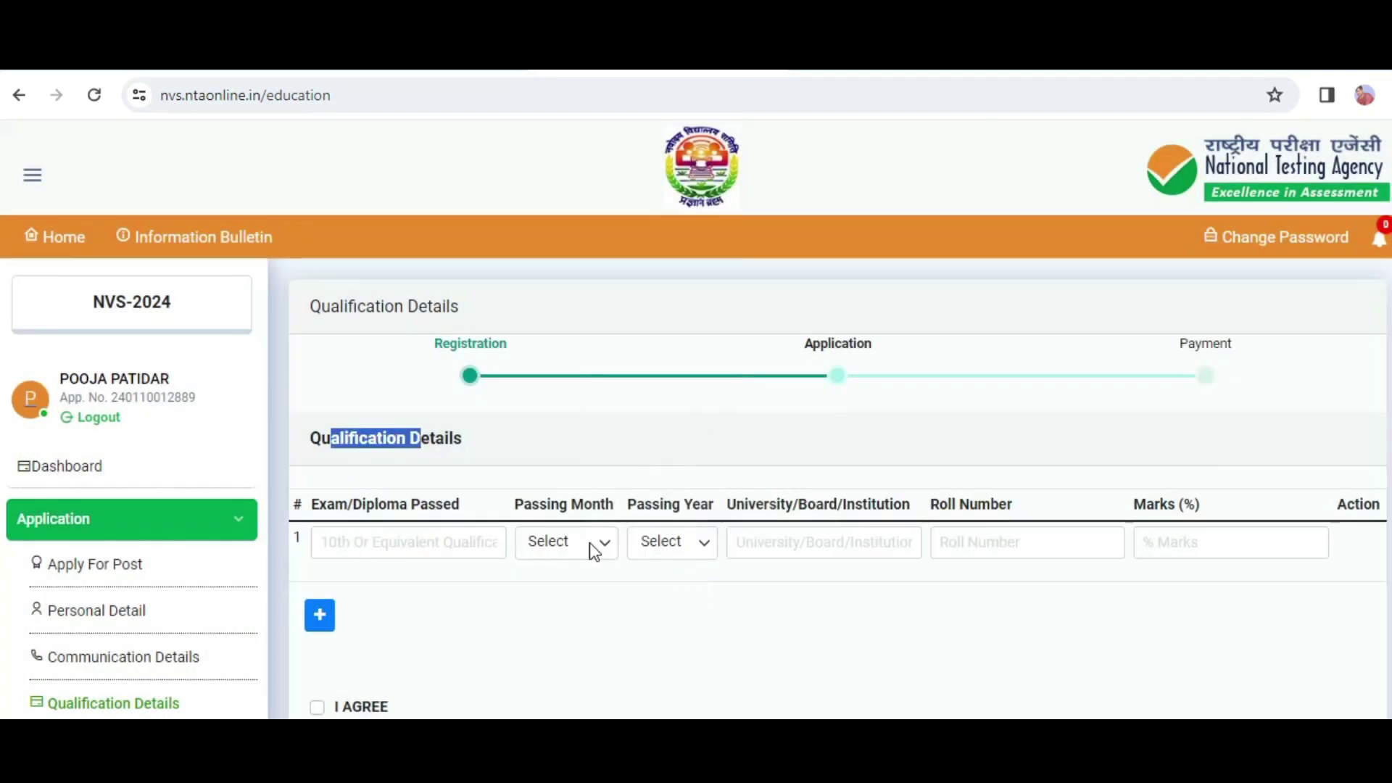
pyautogui.scroll(-1, 696, 421)
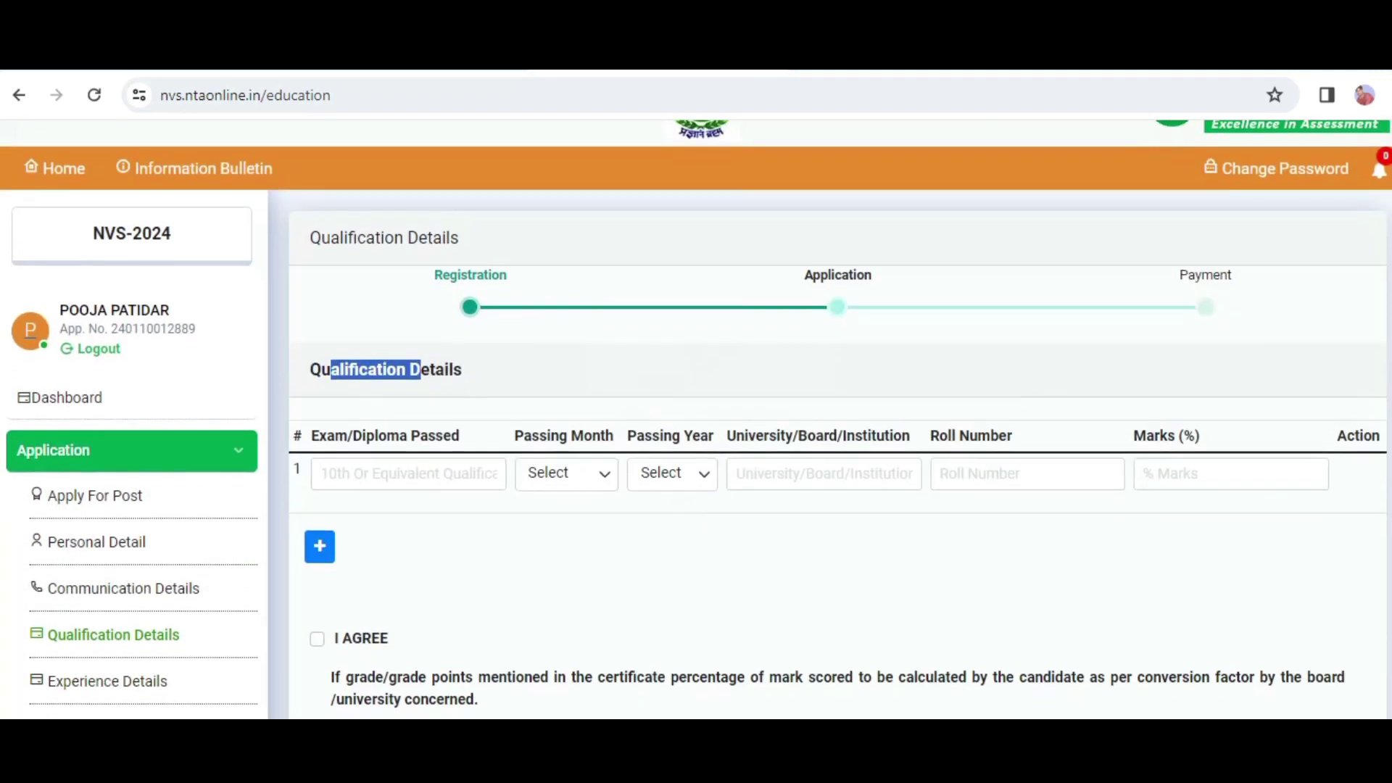
pyautogui.scroll(-1, 696, 419)
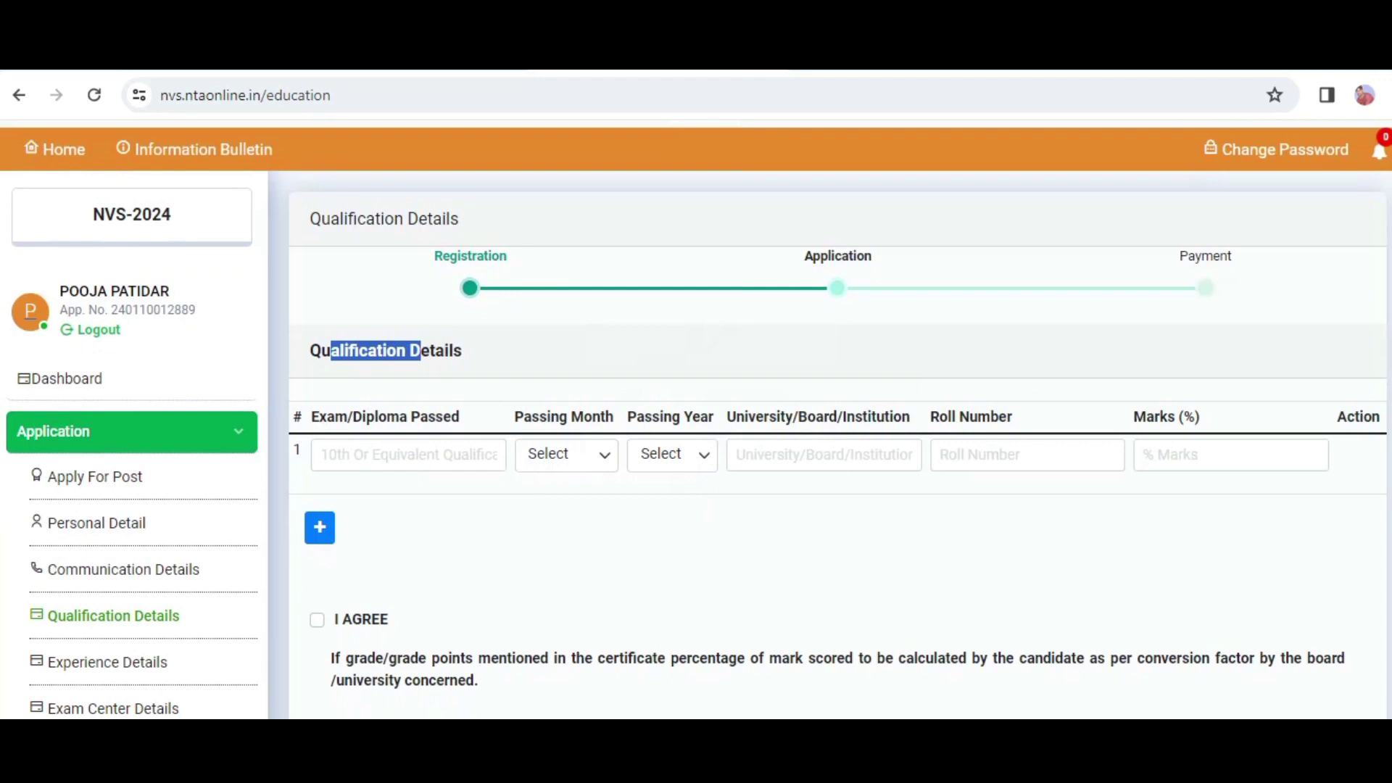
pyautogui.moveTo(319, 417); pyautogui.dragTo(1259, 420)
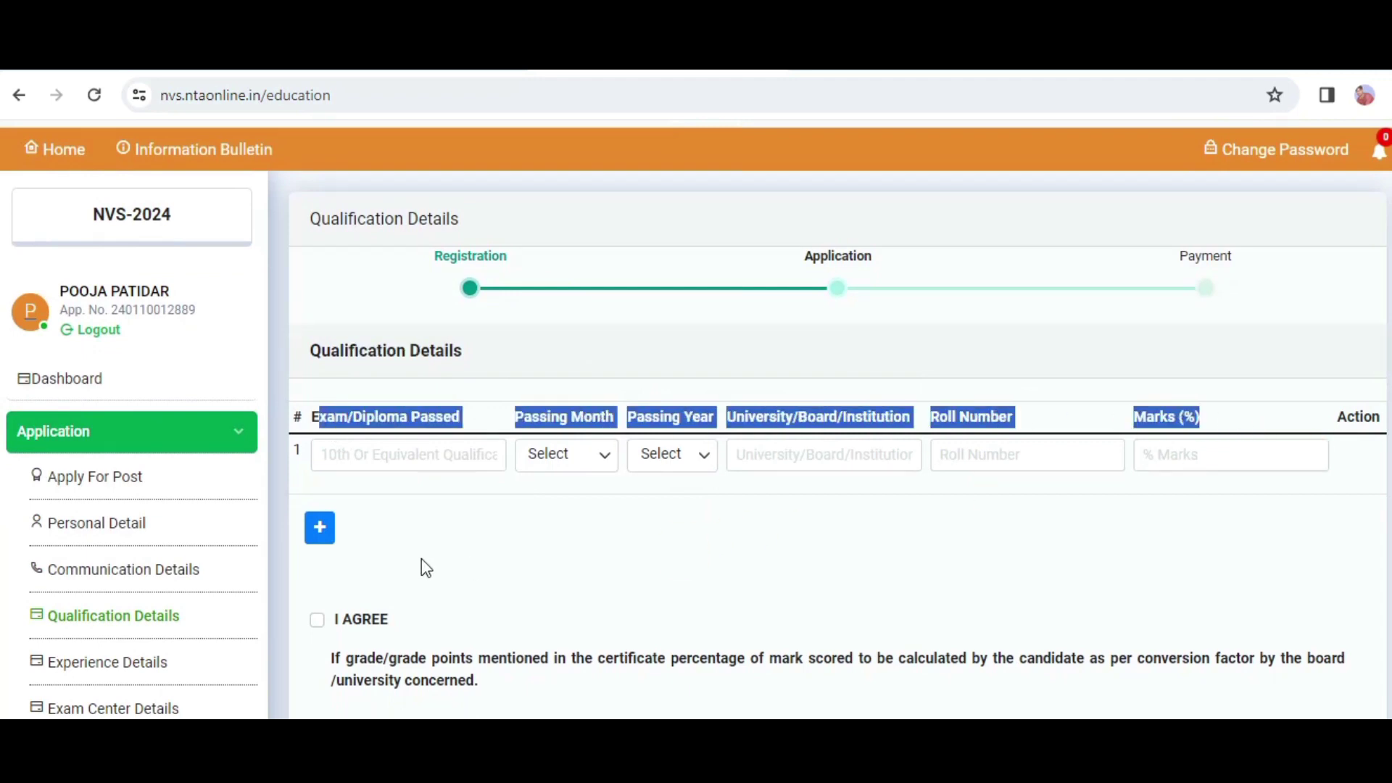
pyautogui.scroll(-2, 1385, 513)
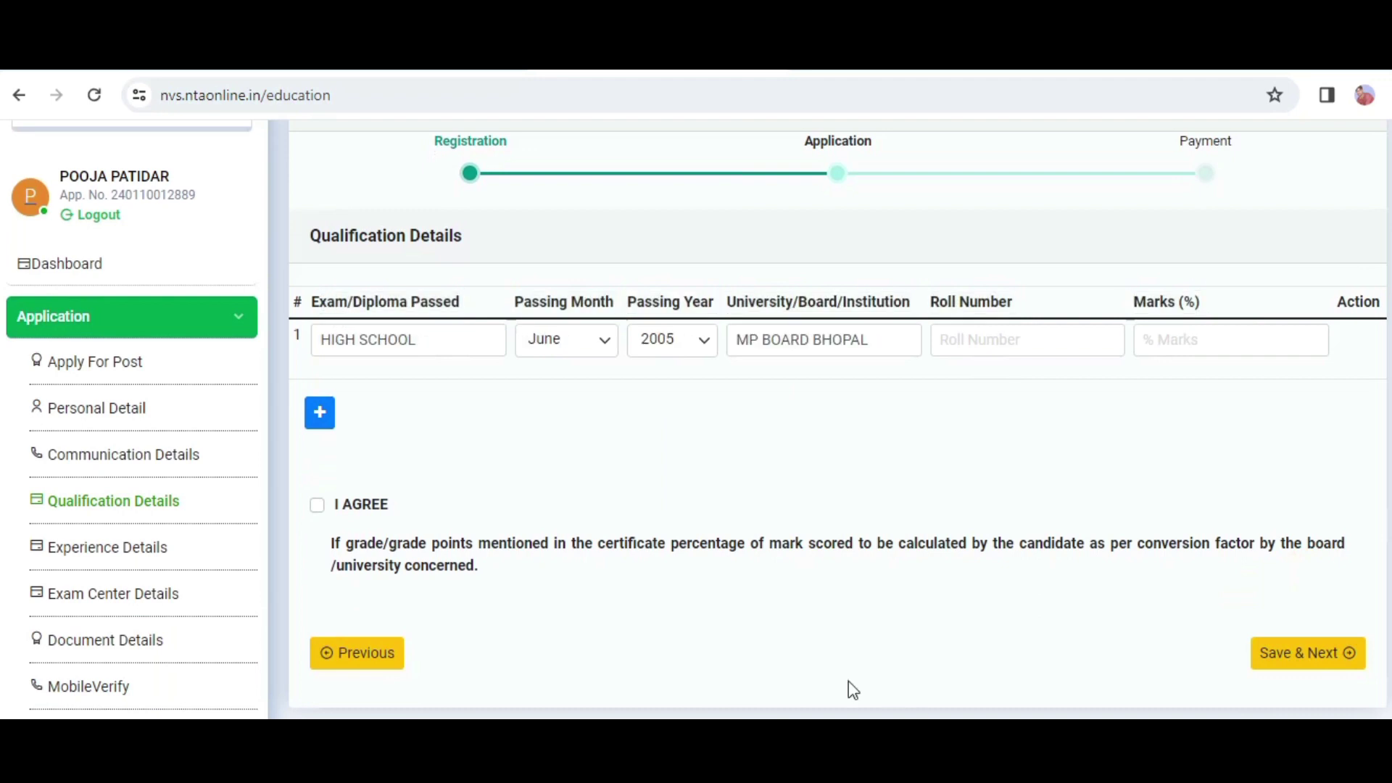
# - Check the HIGH SCHOOL row's passing month, year, board, roll number and marks columns
pyautogui.tripleClick(333, 340)
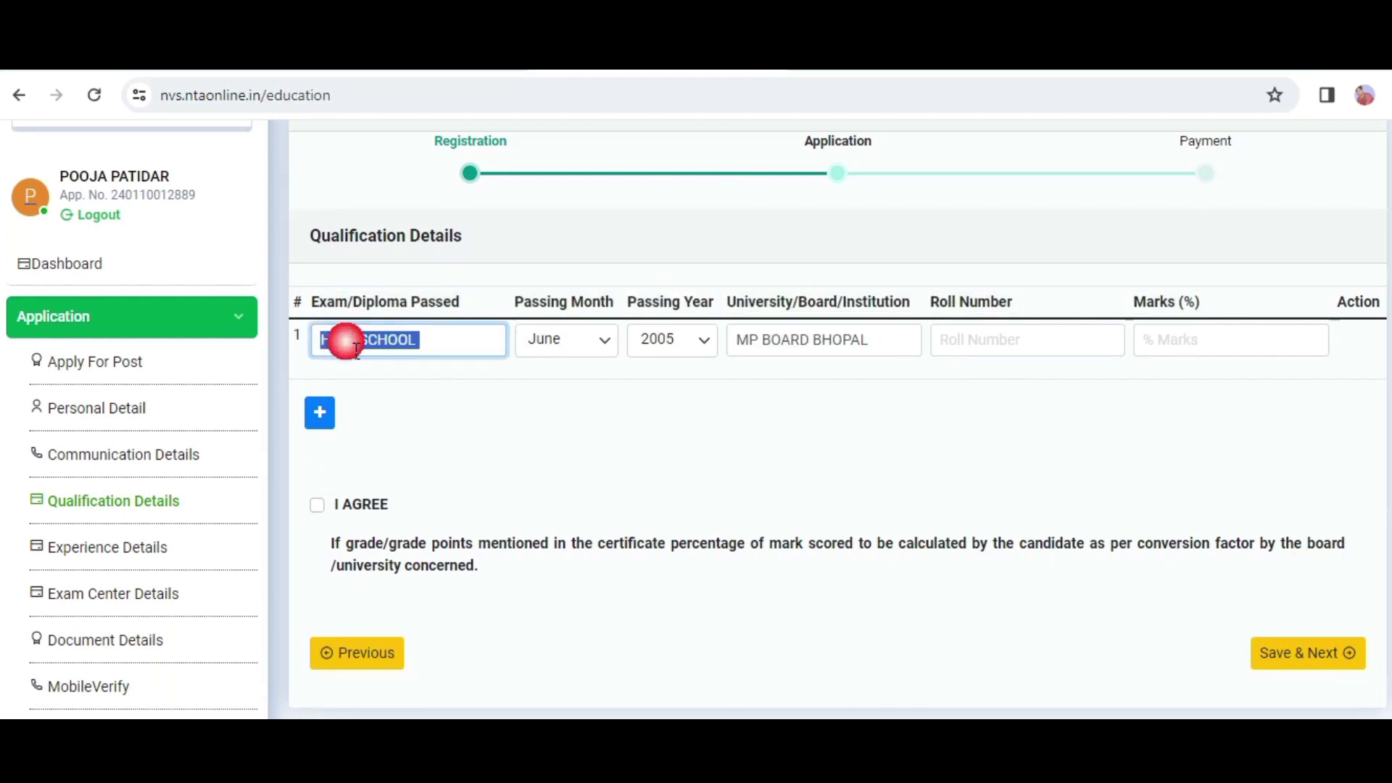
pyautogui.tripleClick(549, 303)
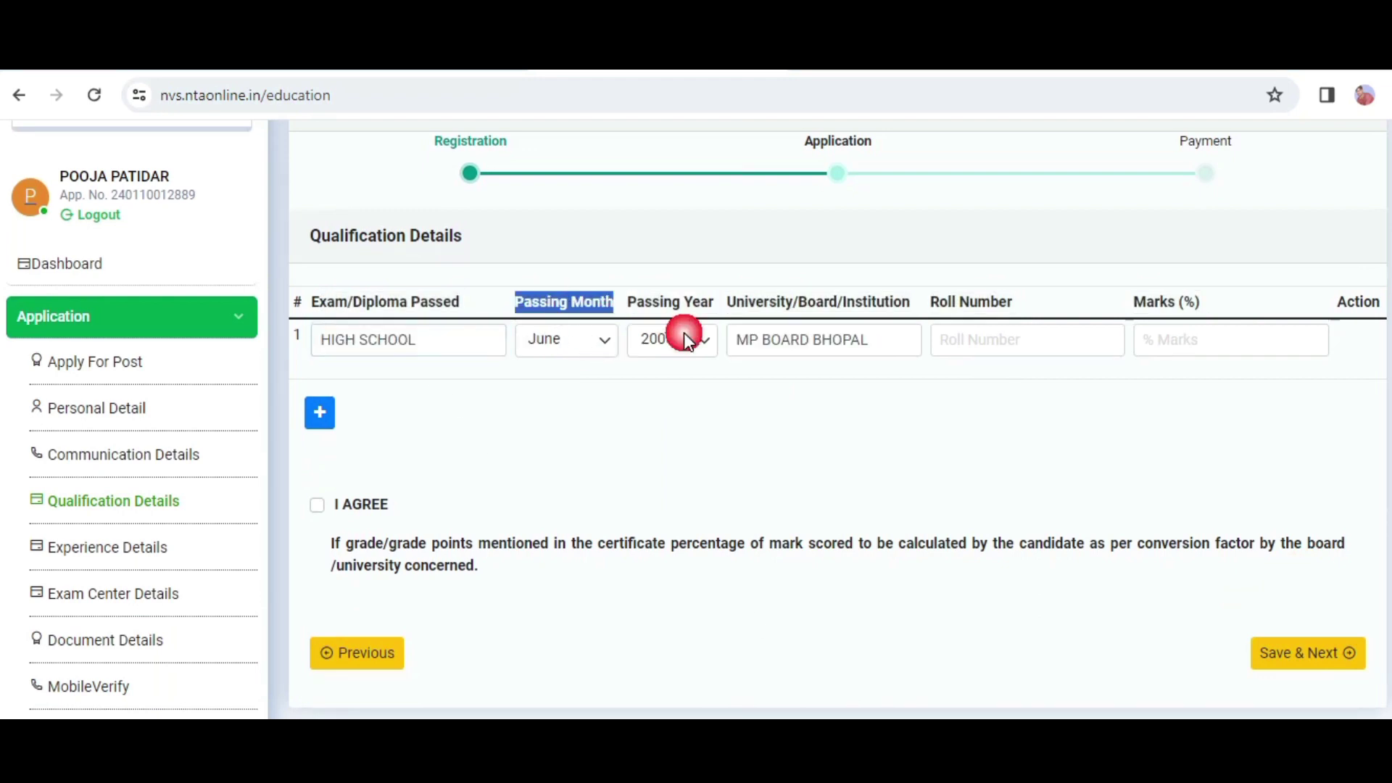
pyautogui.tripleClick(671, 303)
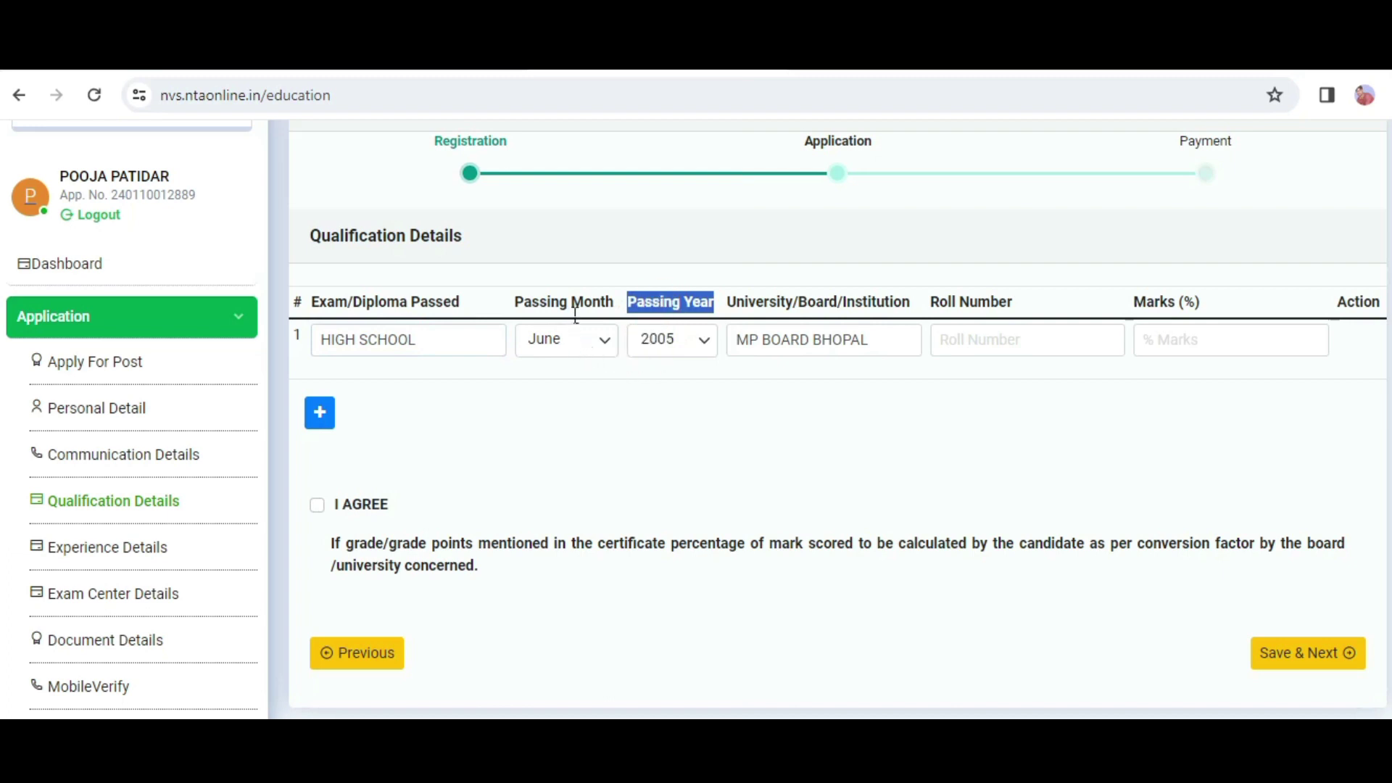
pyautogui.doubleClick(571, 303)
pyautogui.doubleClick(664, 304)
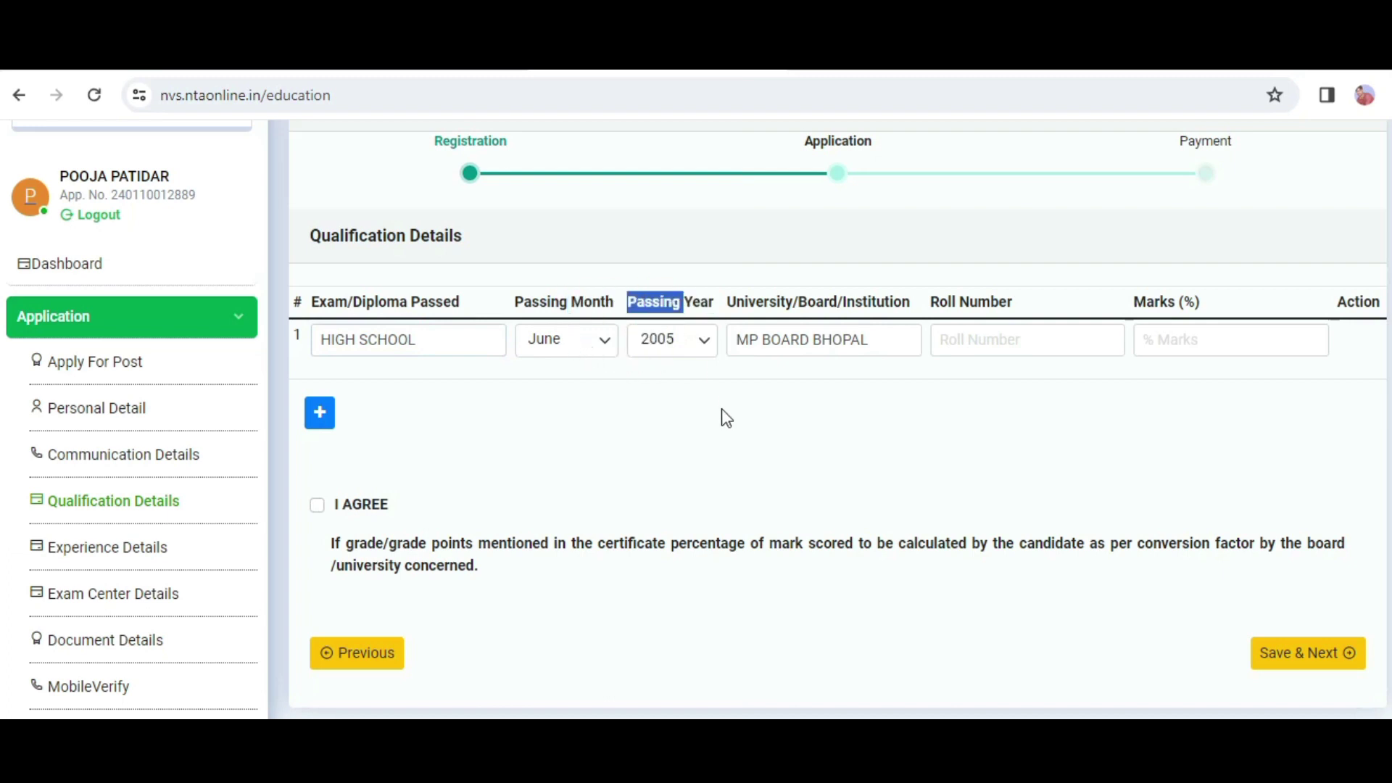
pyautogui.click(754, 308)
pyautogui.moveTo(755, 308); pyautogui.dragTo(1057, 298)
pyautogui.moveTo(1154, 308); pyautogui.dragTo(1191, 301)
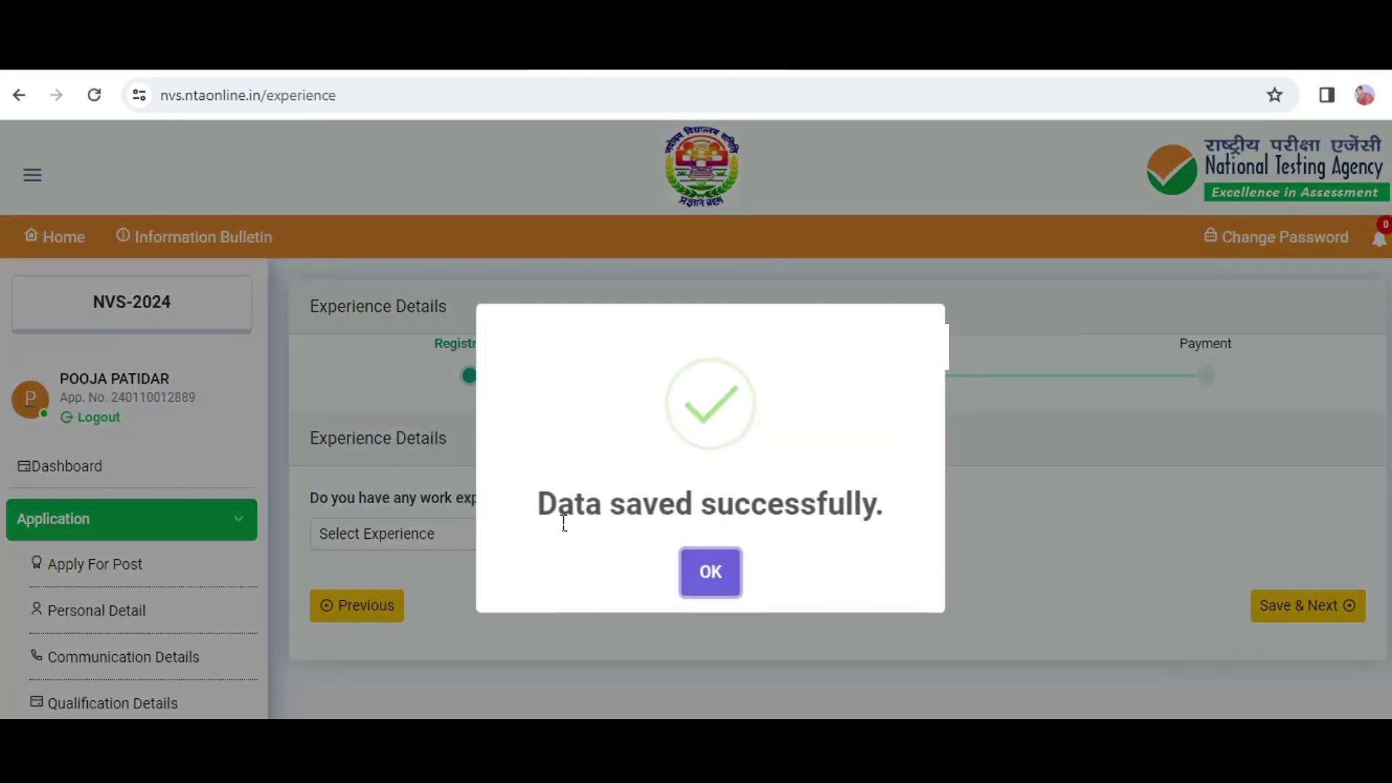
# - Answer No to work experience and save the Experience Details
pyautogui.moveTo(564, 522); pyautogui.dragTo(790, 554)
pyautogui.click(711, 584)
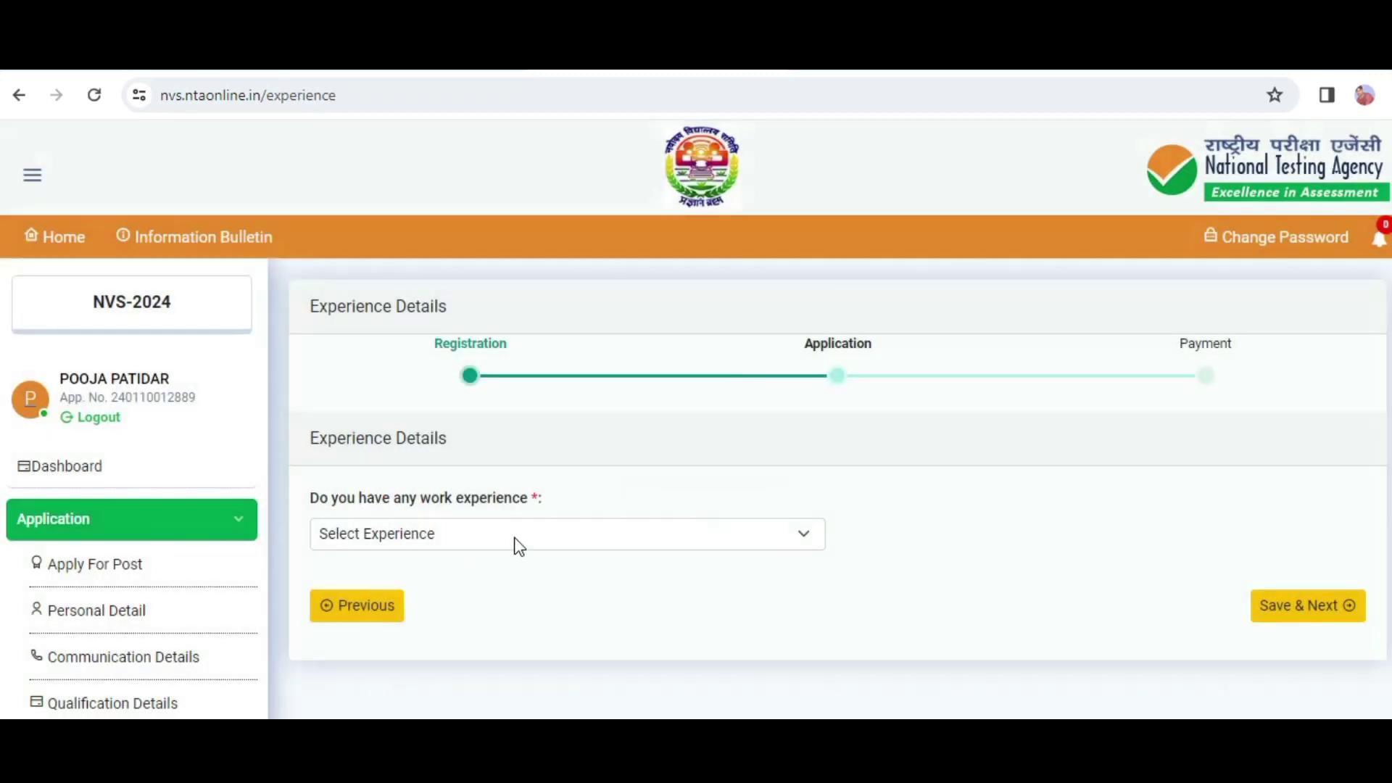
pyautogui.click(540, 533)
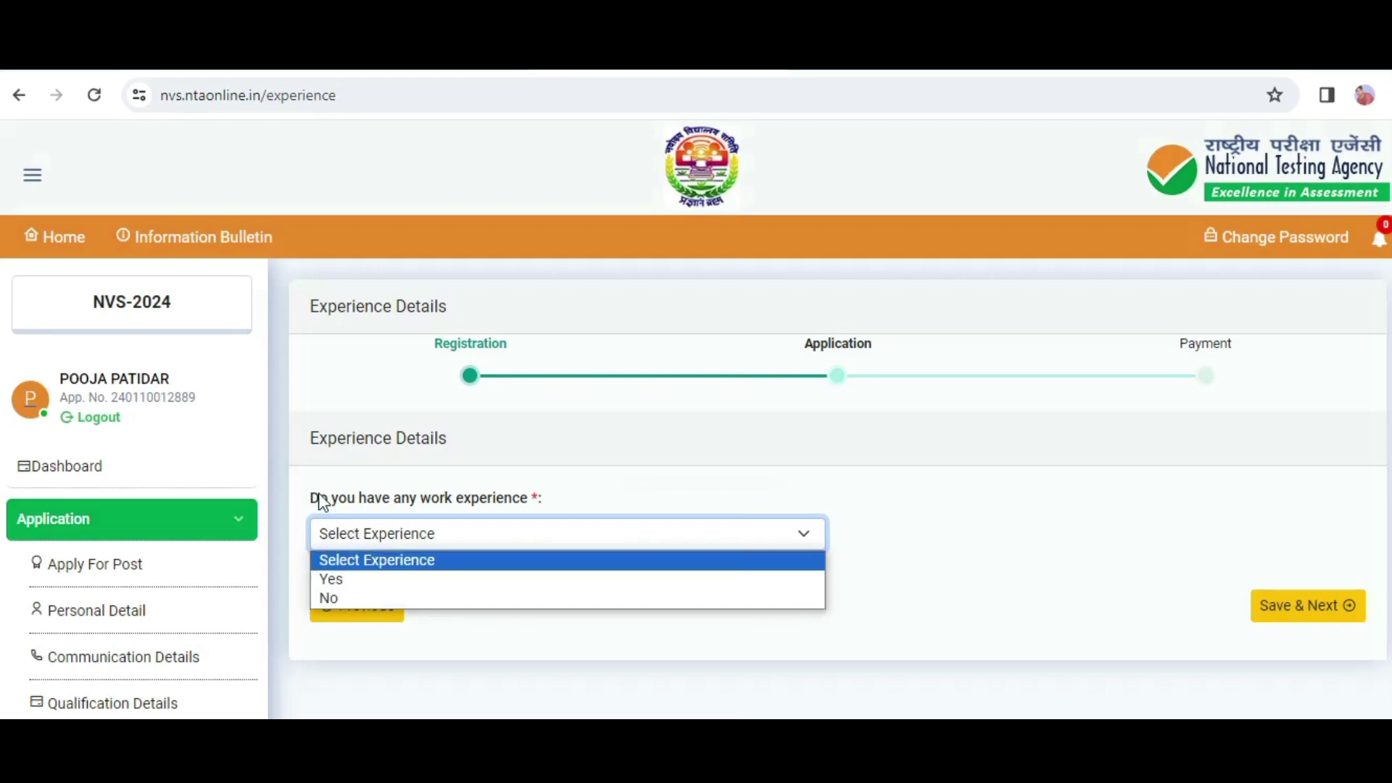
pyautogui.click(412, 598)
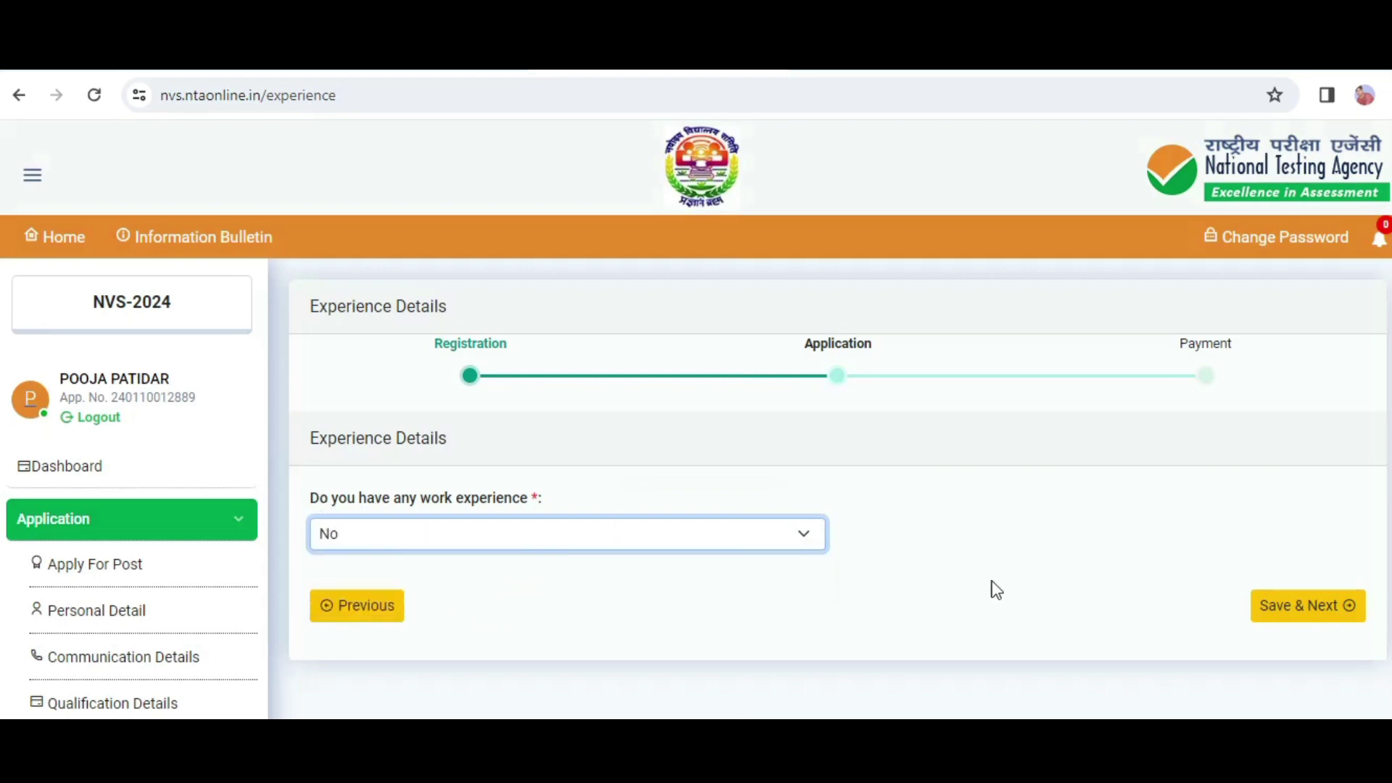
pyautogui.click(1338, 606)
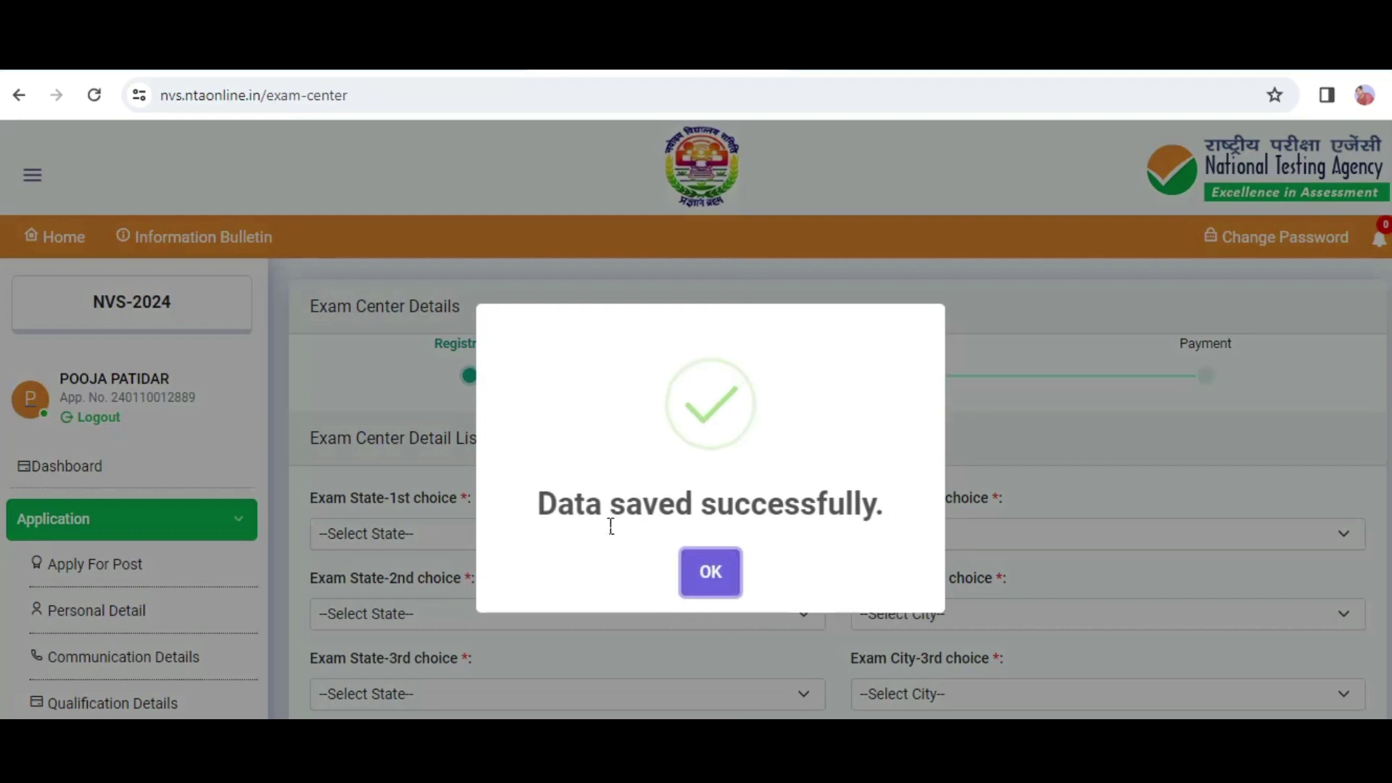
# - Set the first exam centre choice to MADHYA PRADESH, INDORE
pyautogui.moveTo(558, 504); pyautogui.dragTo(802, 528)
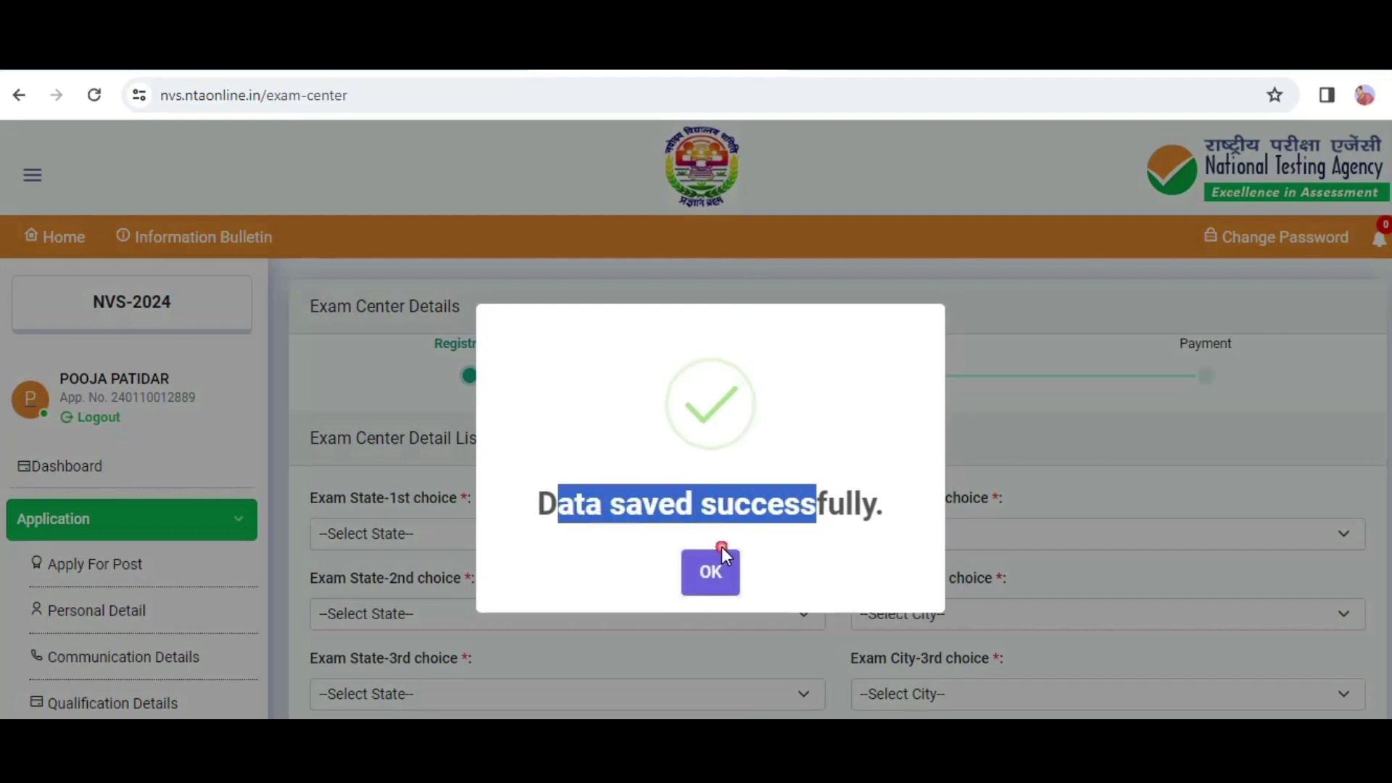
pyautogui.click(727, 575)
pyautogui.scroll(-2, 696, 416)
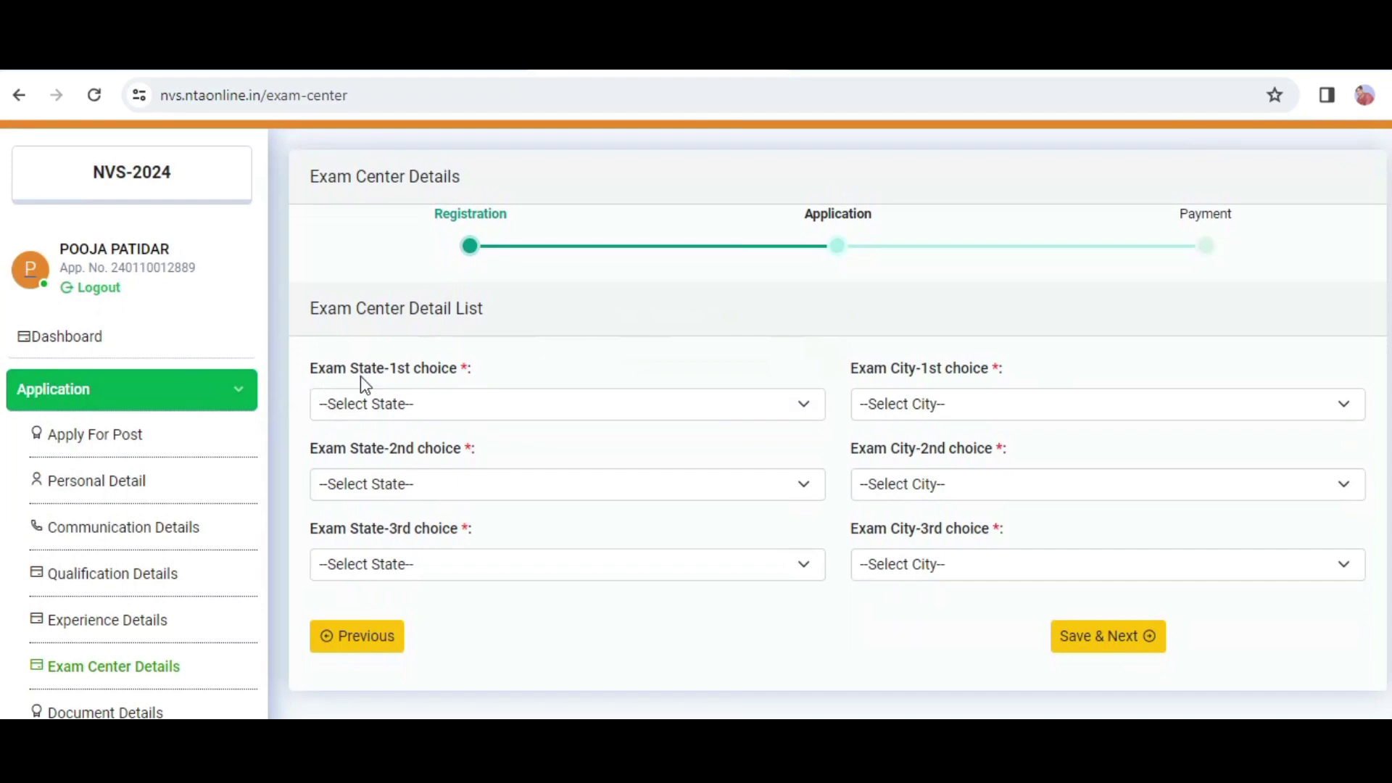
pyautogui.click(384, 404)
pyautogui.press('m')
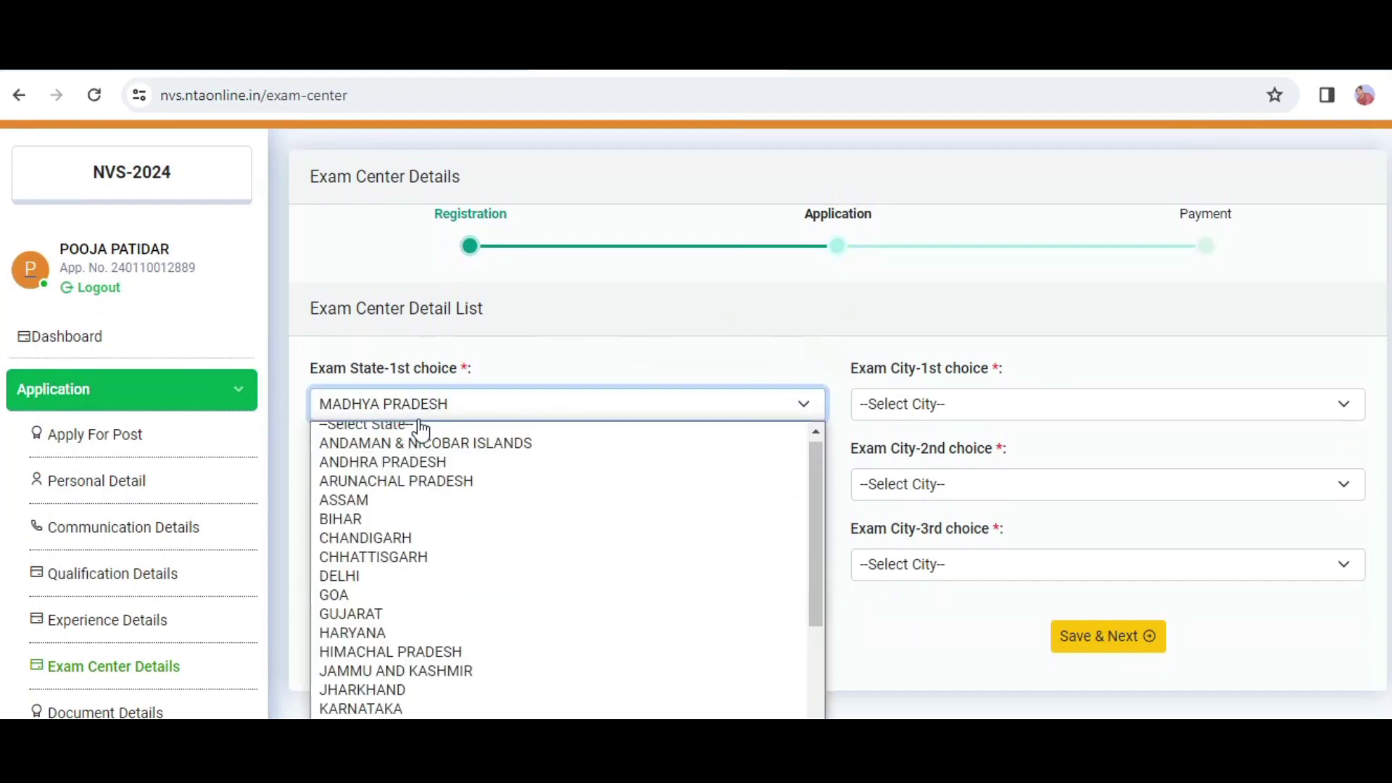
pyautogui.press('Return')
pyautogui.click(975, 411)
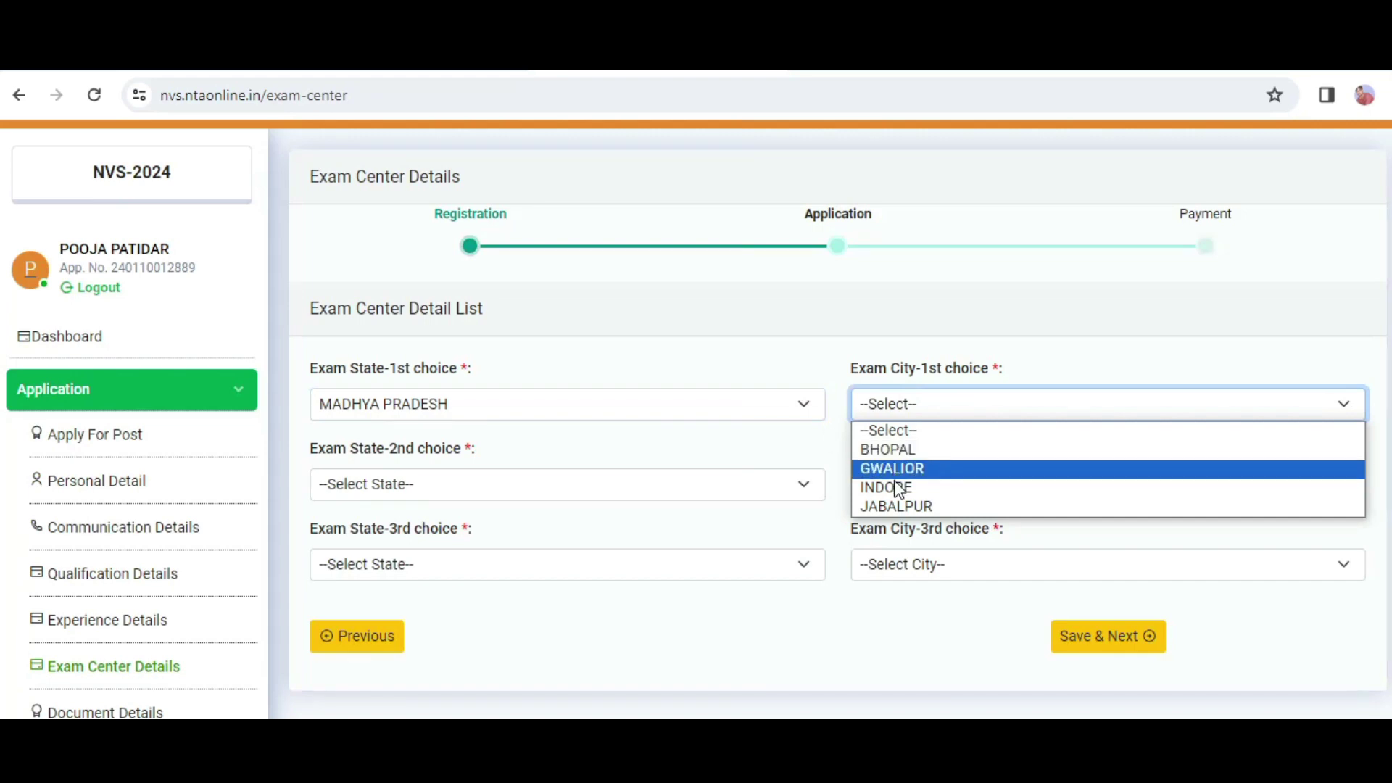
pyautogui.press('Escape')
# - Set the second and third choices to BHOPAL and JABALPUR in MADHYA PRADESH, then save
pyautogui.click(406, 484)
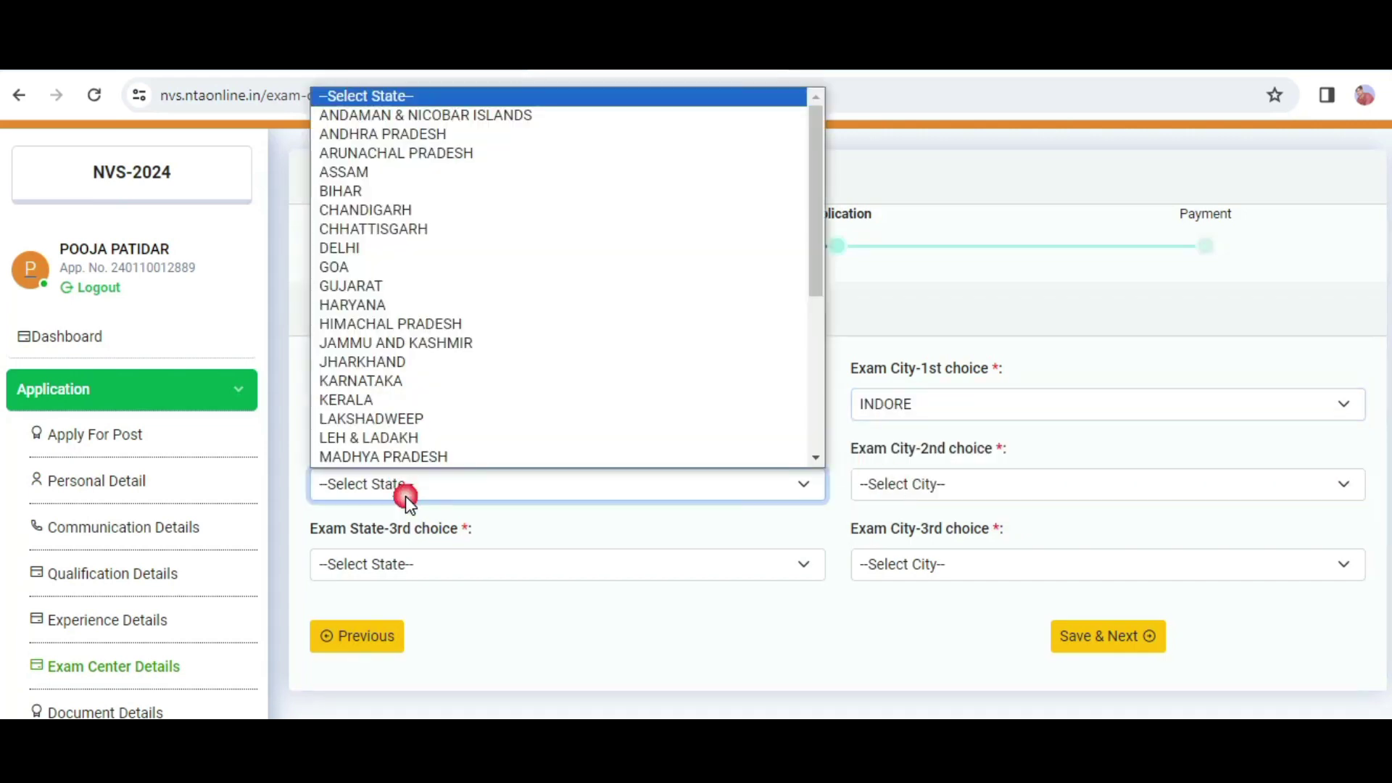
pyautogui.click(401, 458)
pyautogui.click(1002, 484)
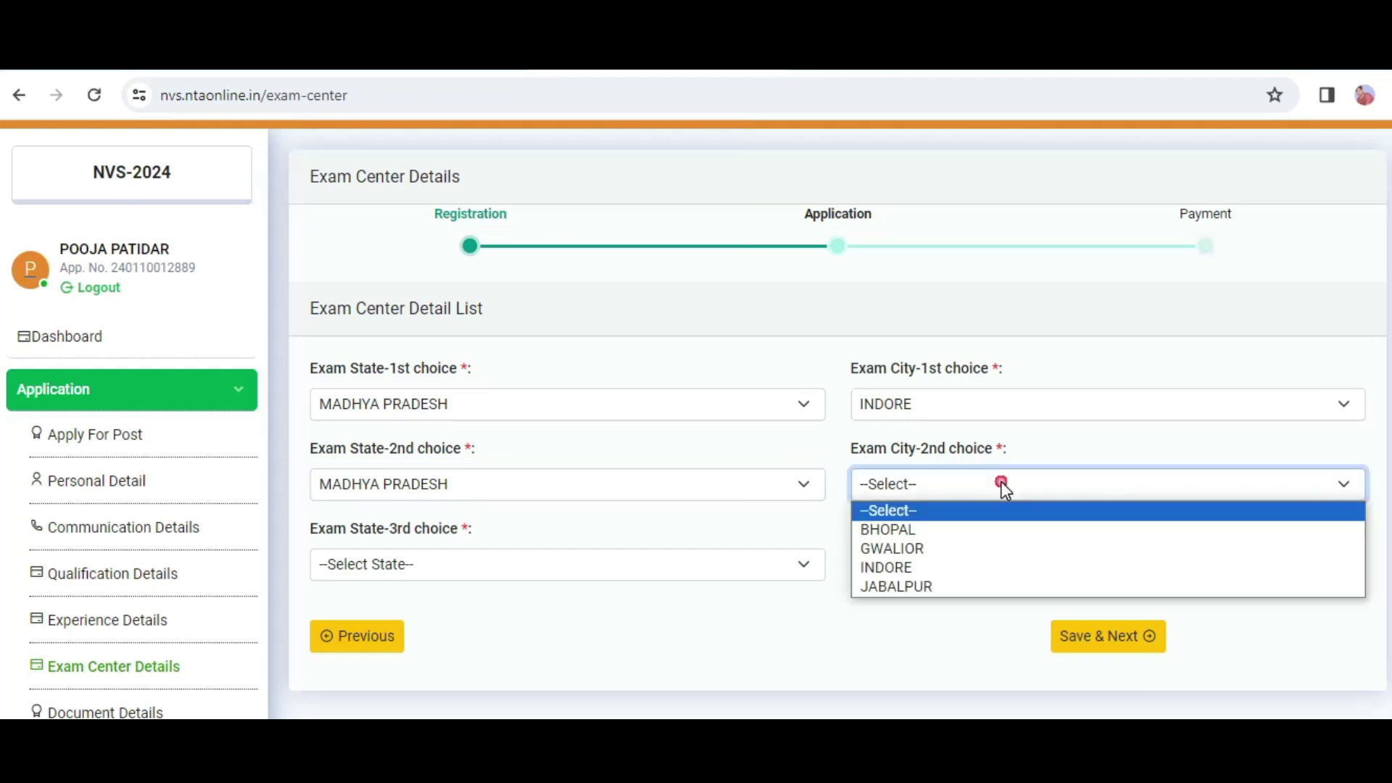
pyautogui.click(915, 529)
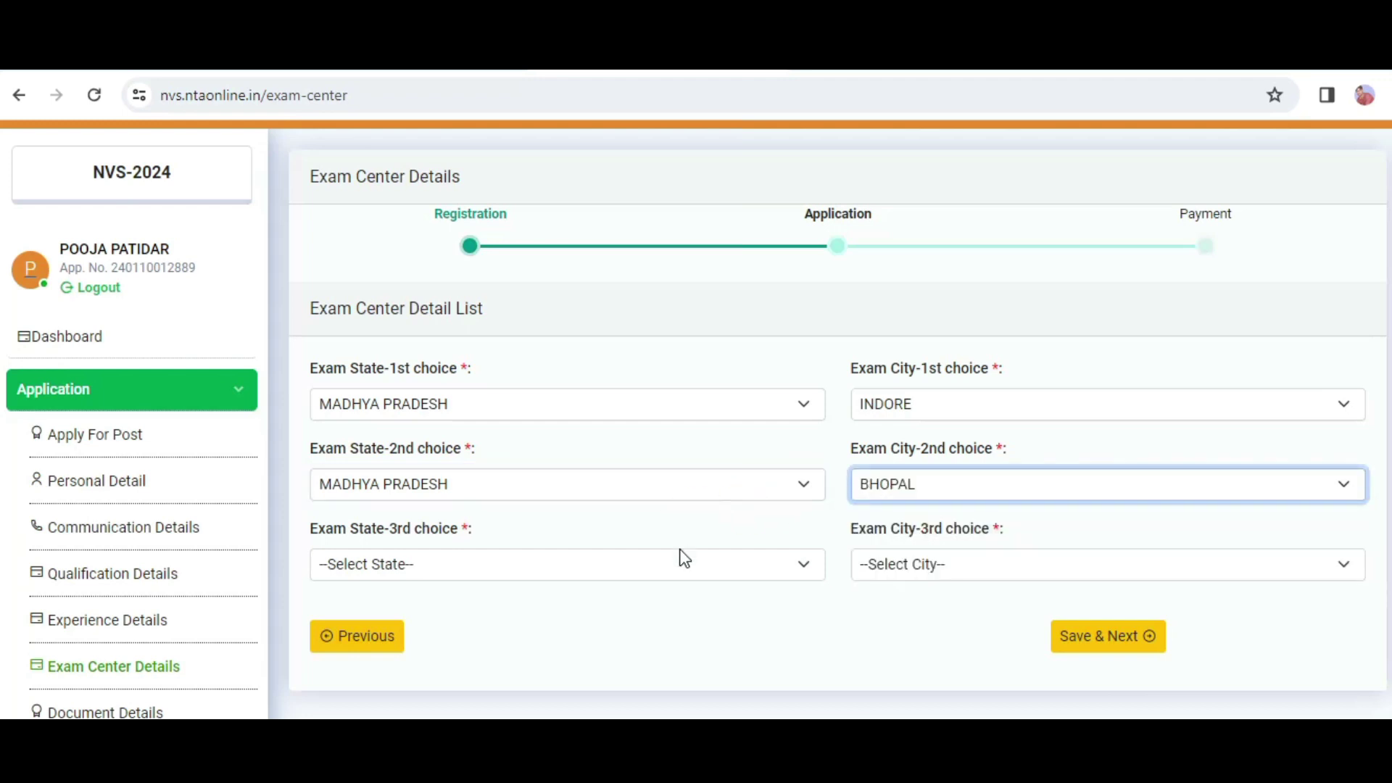
pyautogui.click(386, 567)
pyautogui.click(403, 538)
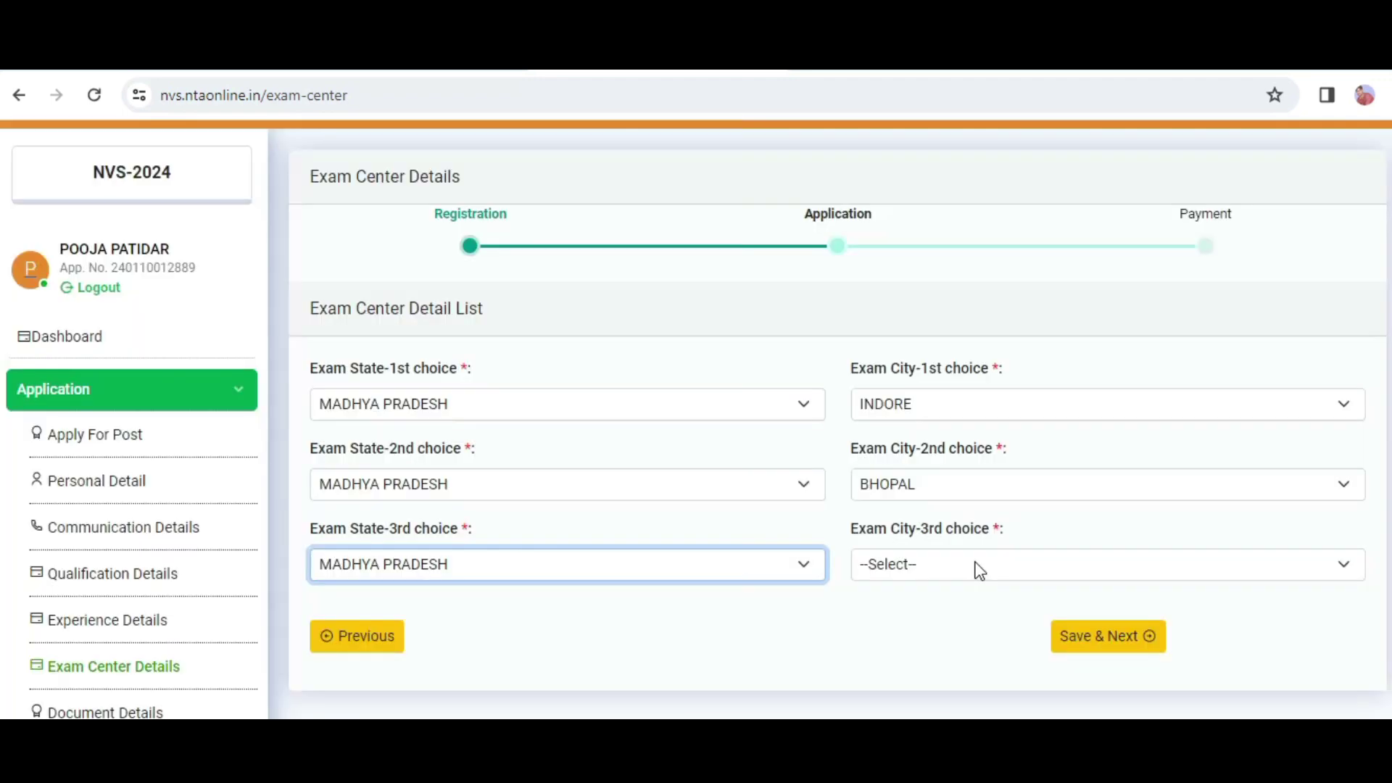
pyautogui.click(972, 566)
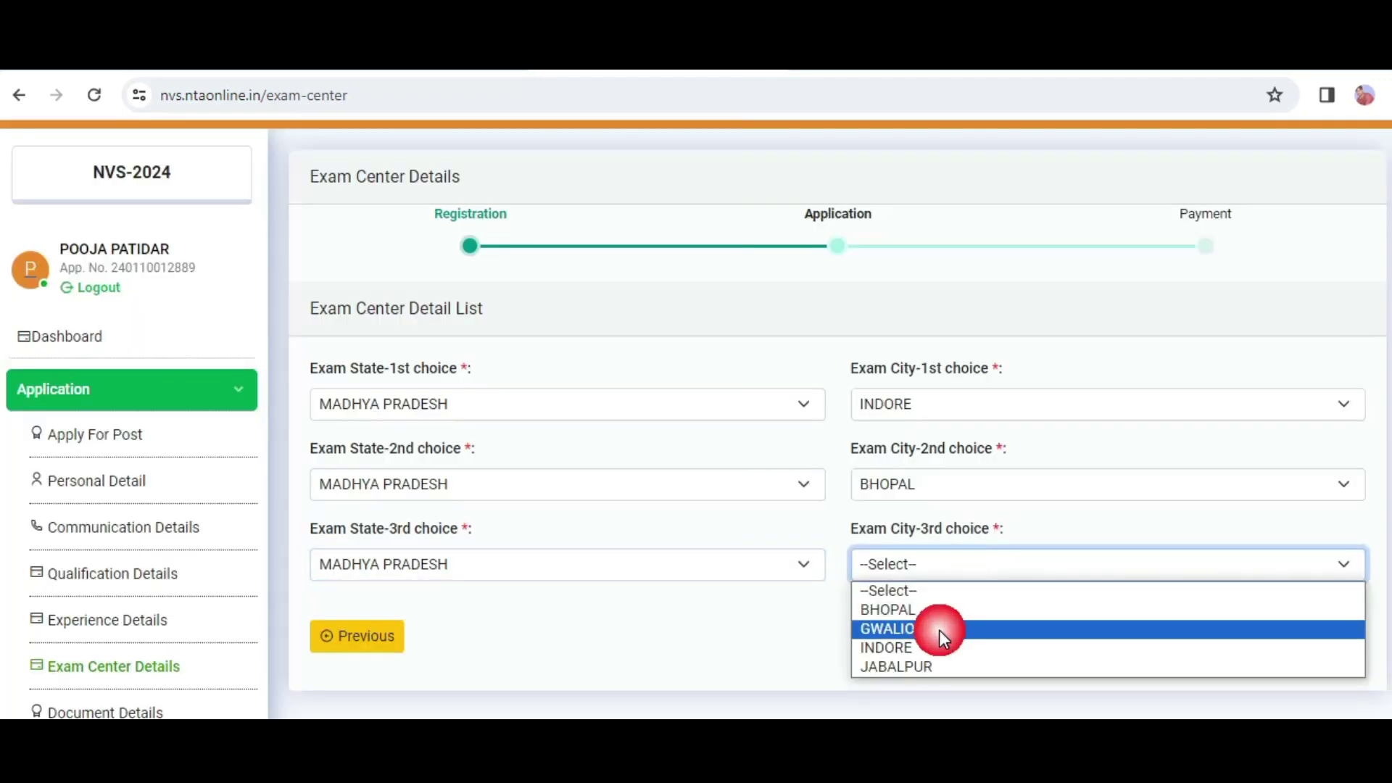
pyautogui.click(913, 667)
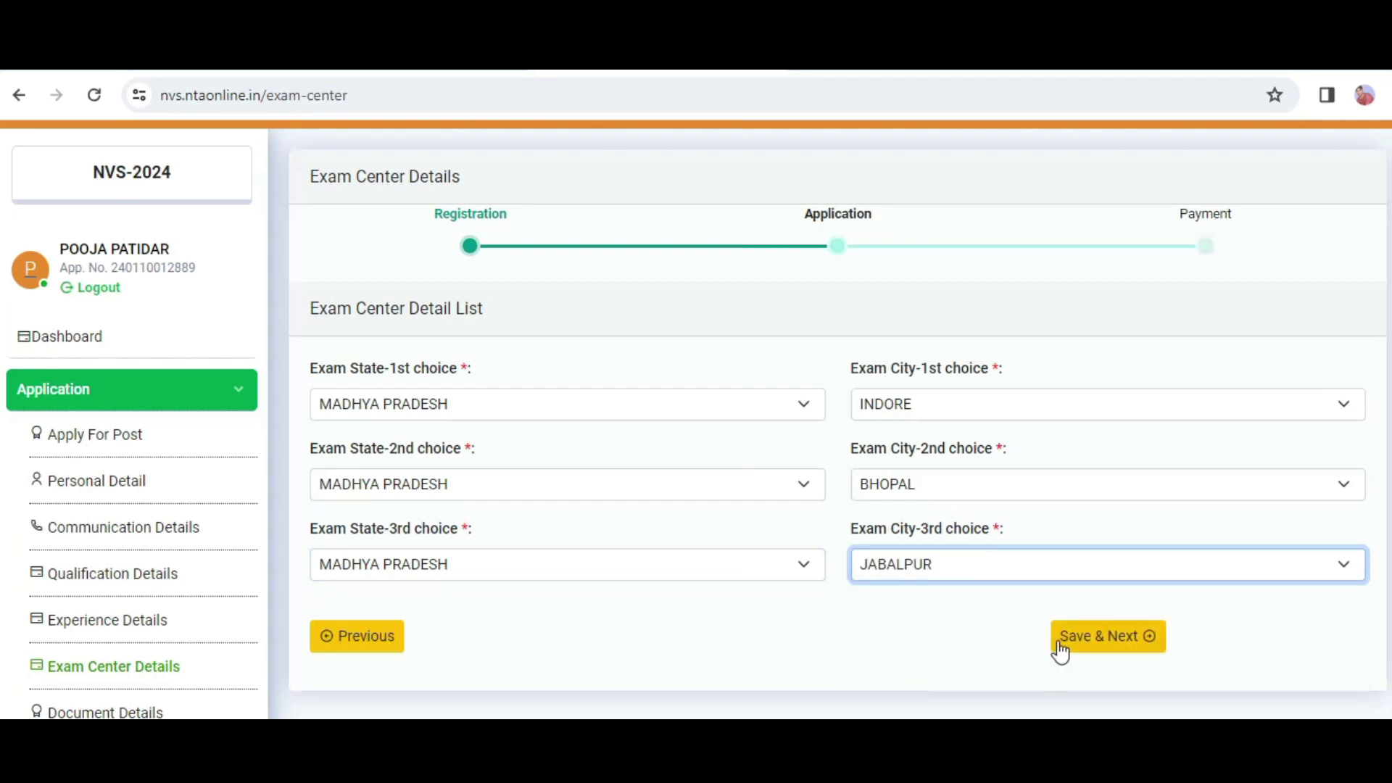
pyautogui.click(1102, 639)
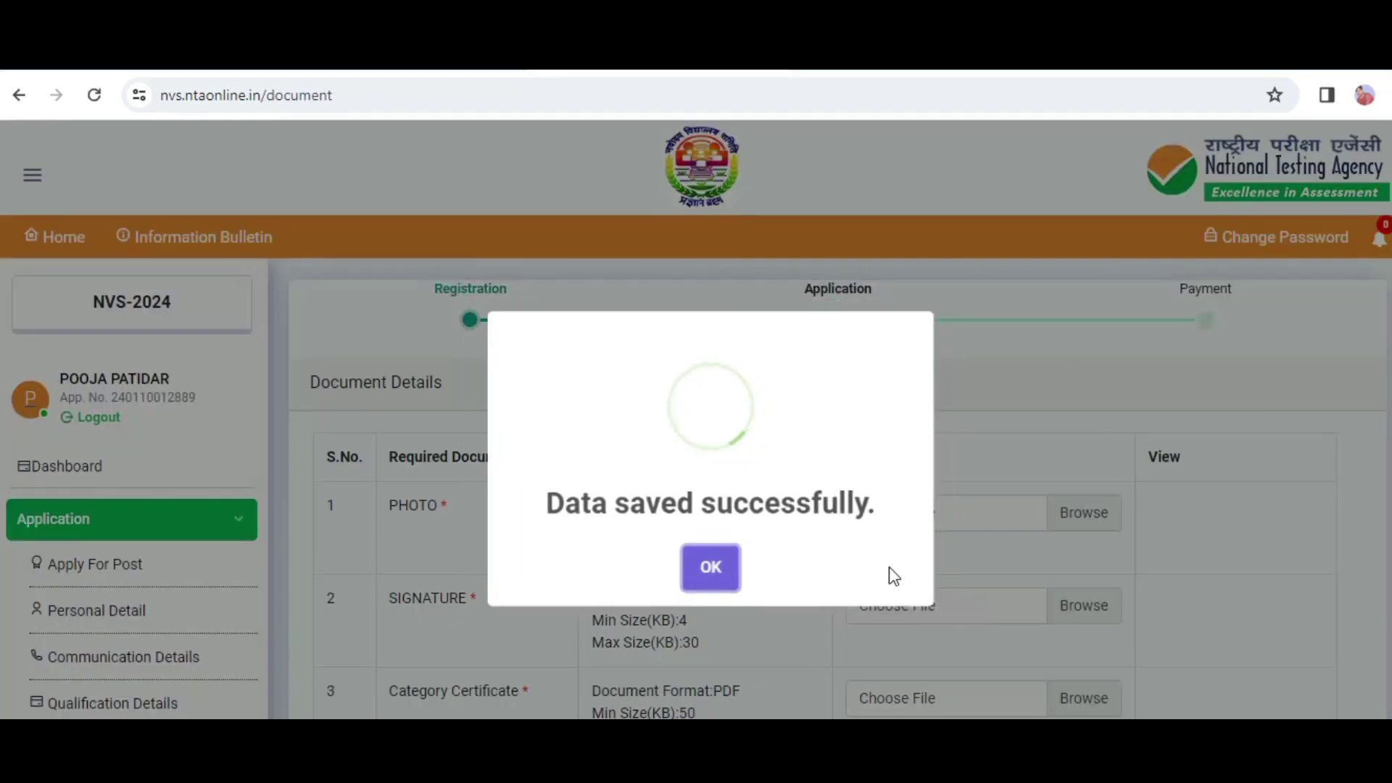
# - Review the signature, Category Certificate and thumb document requirements
pyautogui.click(721, 573)
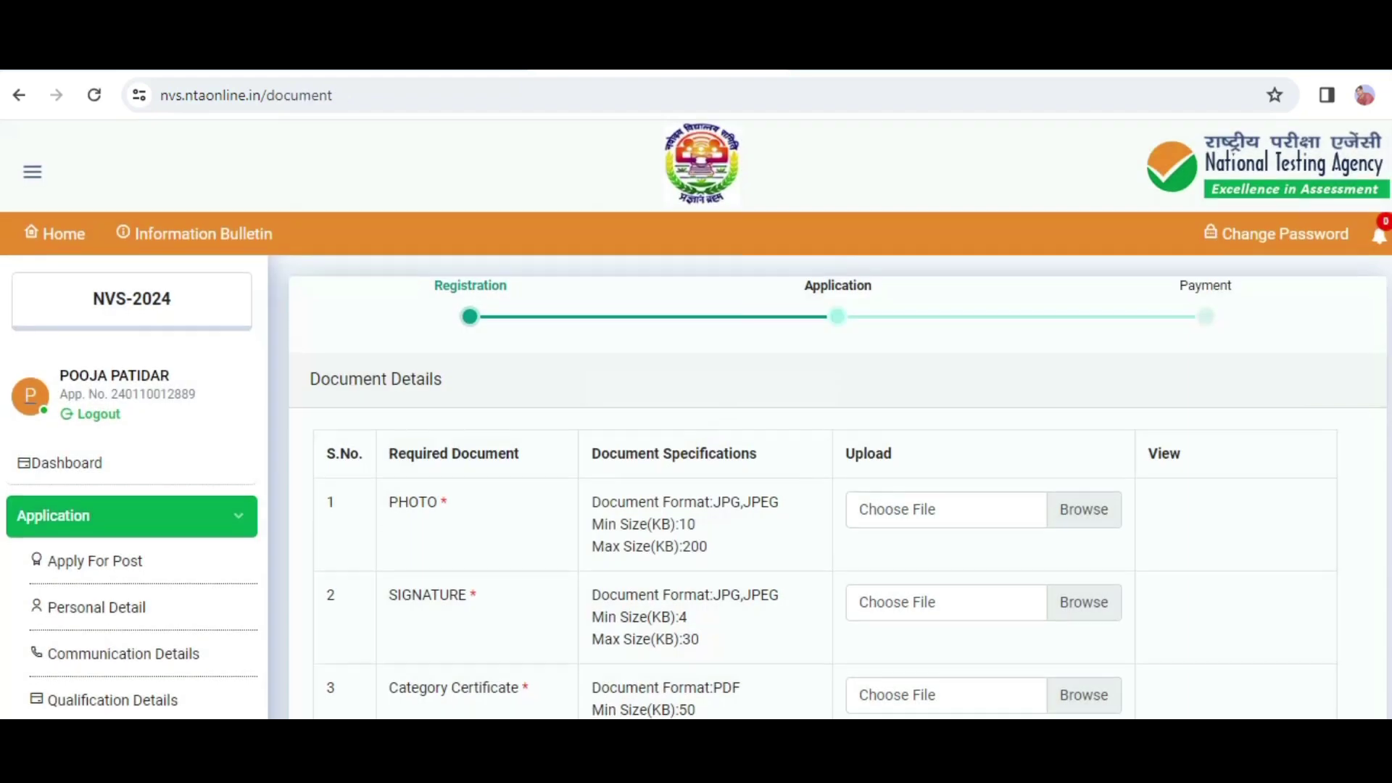
pyautogui.scroll(-3, 723, 311)
pyautogui.moveTo(428, 295); pyautogui.dragTo(415, 335)
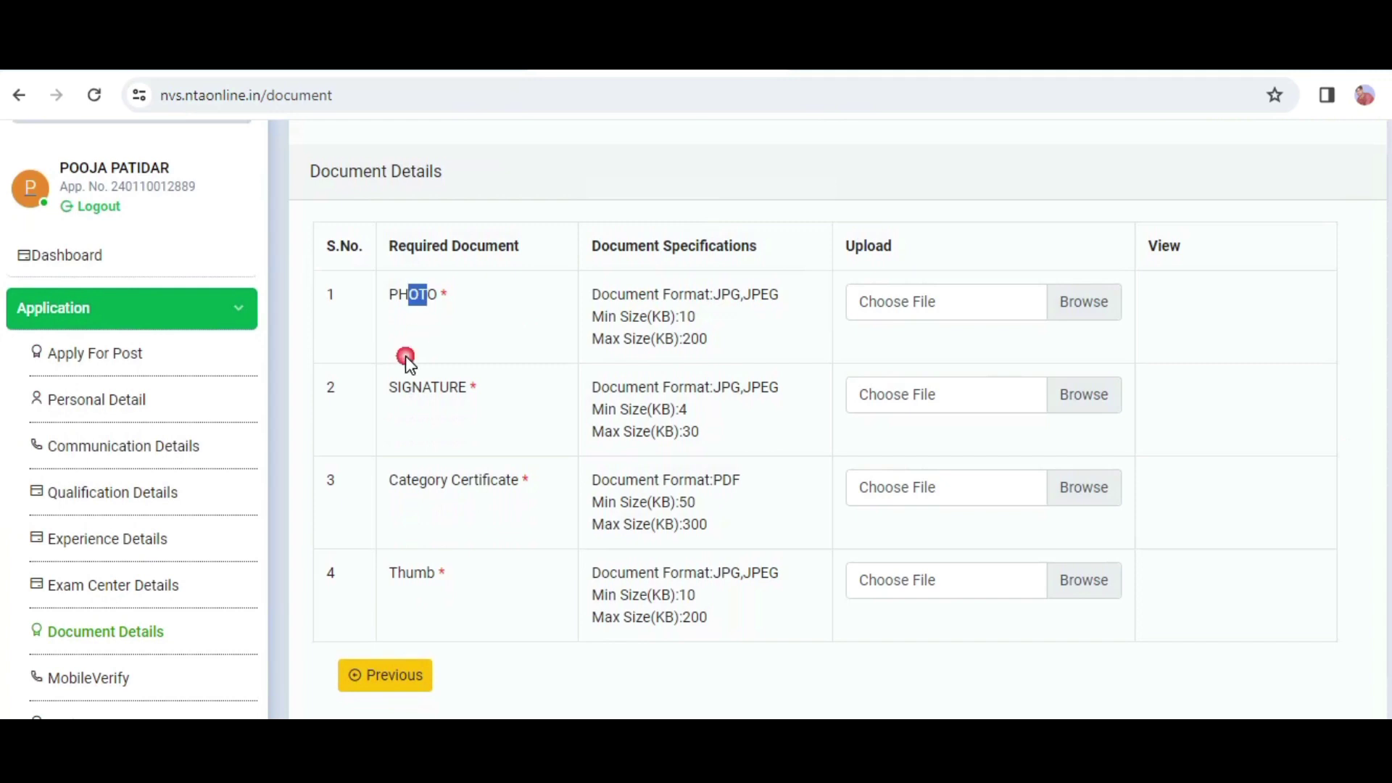
pyautogui.moveTo(391, 388); pyautogui.dragTo(460, 395)
pyautogui.moveTo(419, 482); pyautogui.dragTo(504, 487)
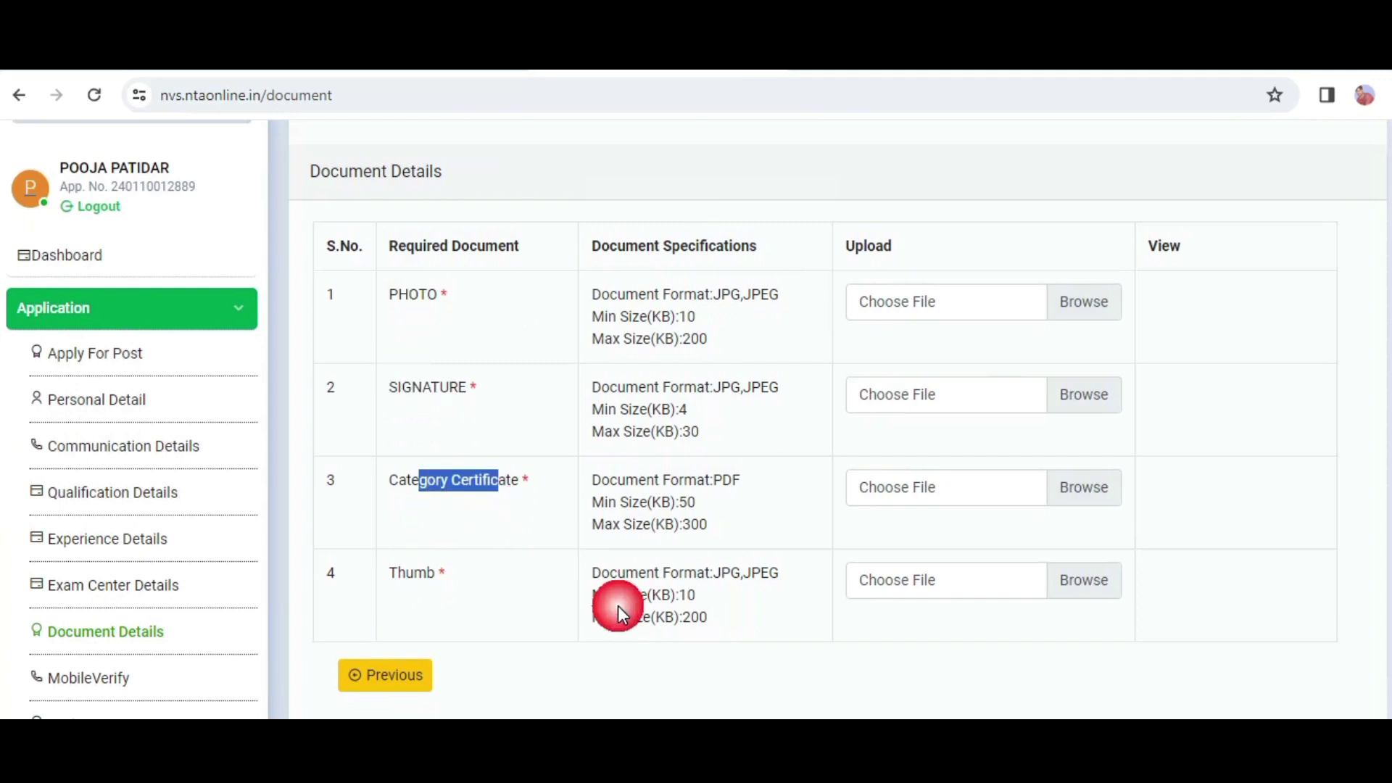
pyautogui.moveTo(406, 573); pyautogui.dragTo(478, 586)
pyautogui.click(929, 619)
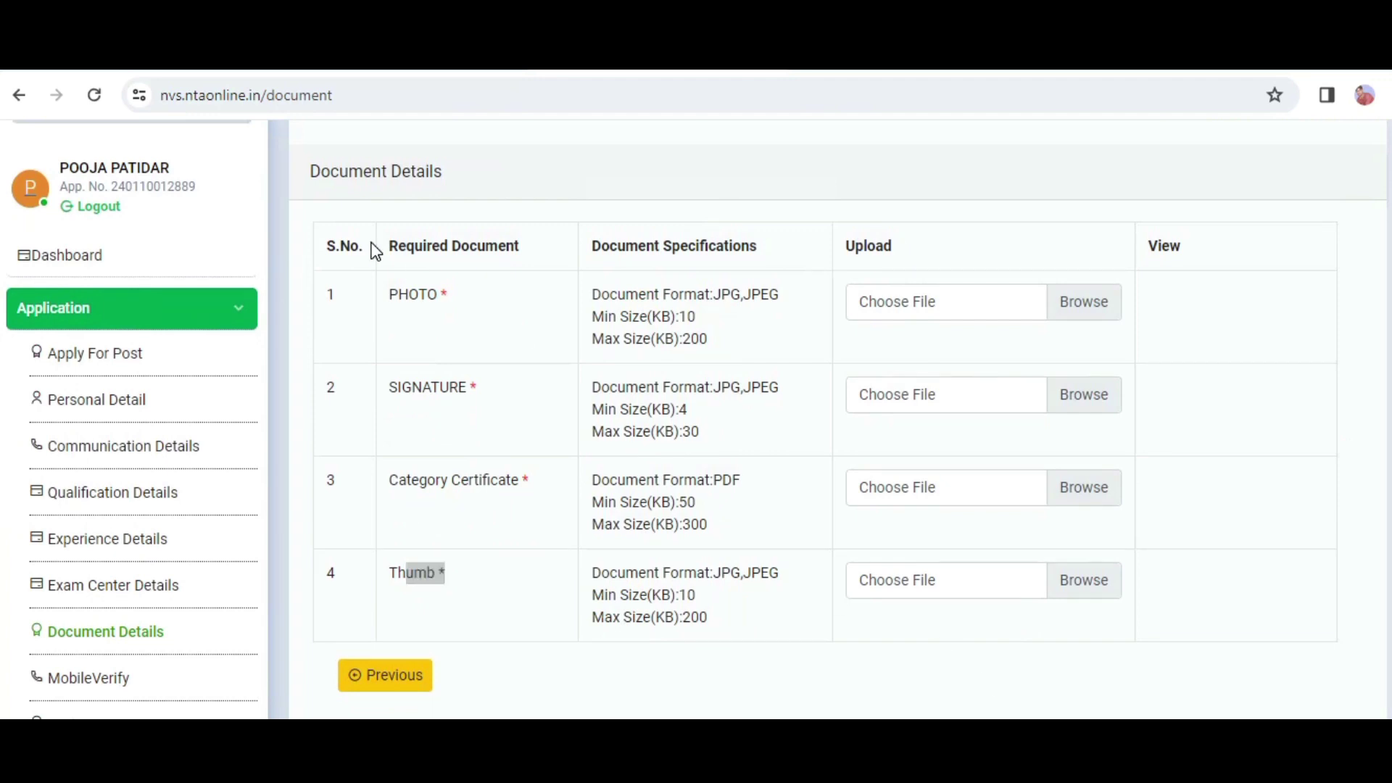
# - Check the photo limits (JPEG, 200 KB maximum) and the signature format and size limits
pyautogui.moveTo(398, 297); pyautogui.dragTo(504, 304)
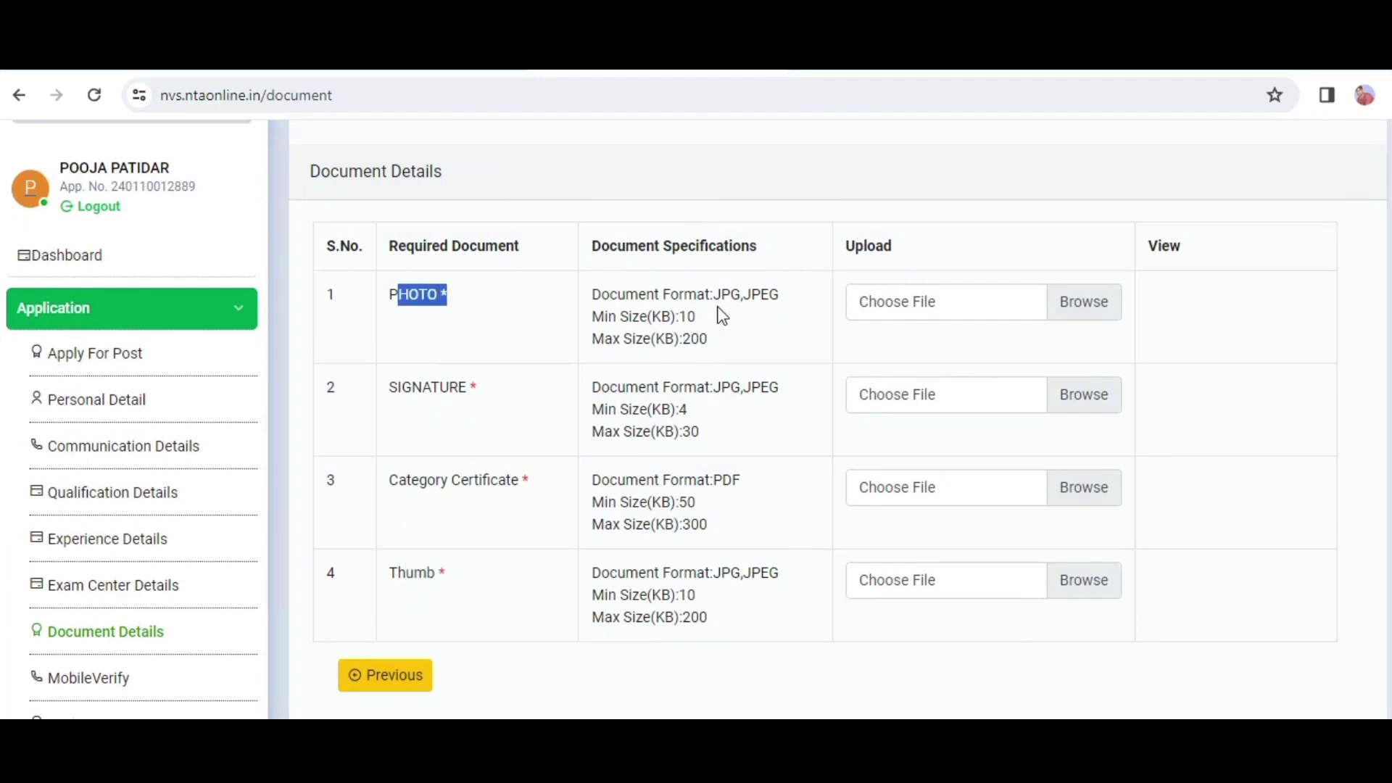
pyautogui.moveTo(694, 328); pyautogui.dragTo(699, 351)
pyautogui.click(703, 348)
pyautogui.doubleClick(714, 338)
pyautogui.moveTo(745, 295); pyautogui.dragTo(771, 310)
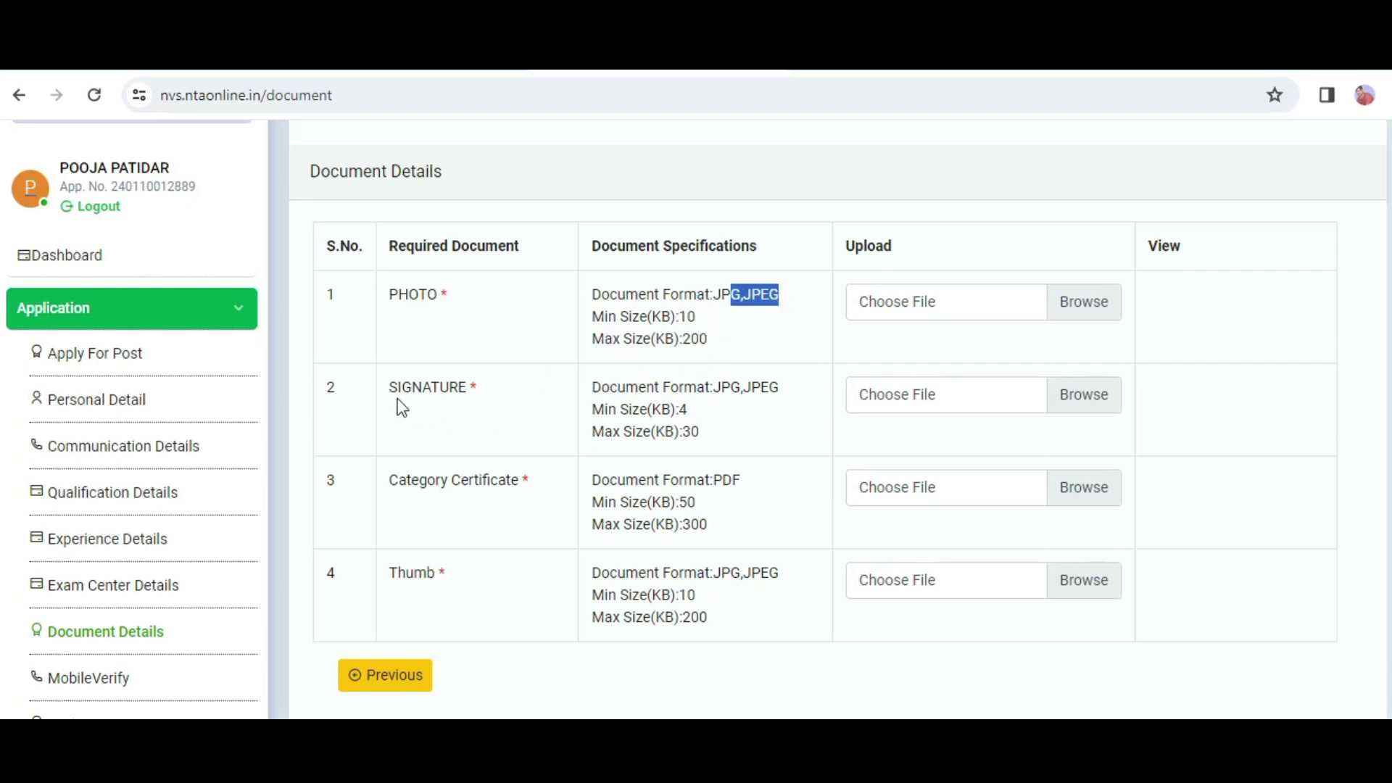
pyautogui.moveTo(397, 390); pyautogui.dragTo(450, 405)
pyautogui.moveTo(722, 392); pyautogui.dragTo(699, 437)
pyautogui.click(682, 411)
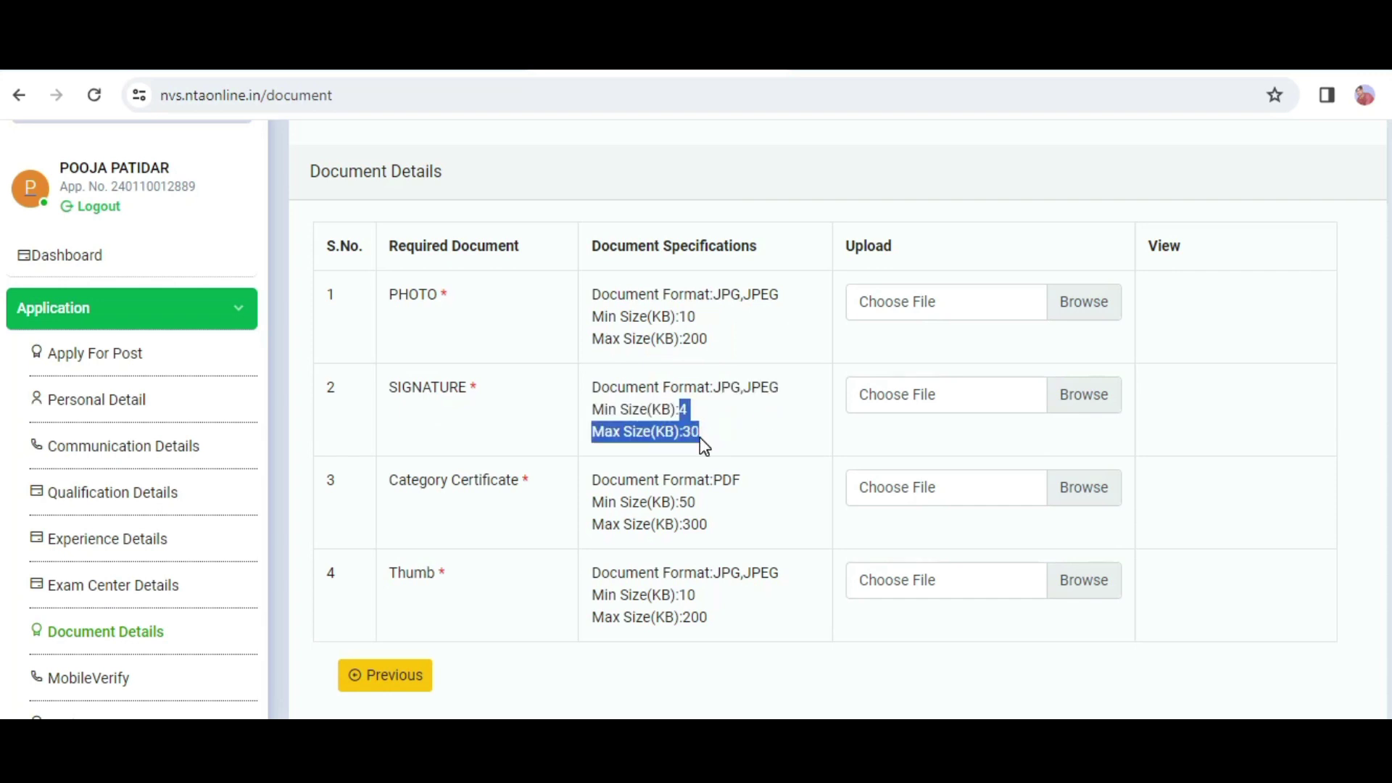
pyautogui.click(736, 396)
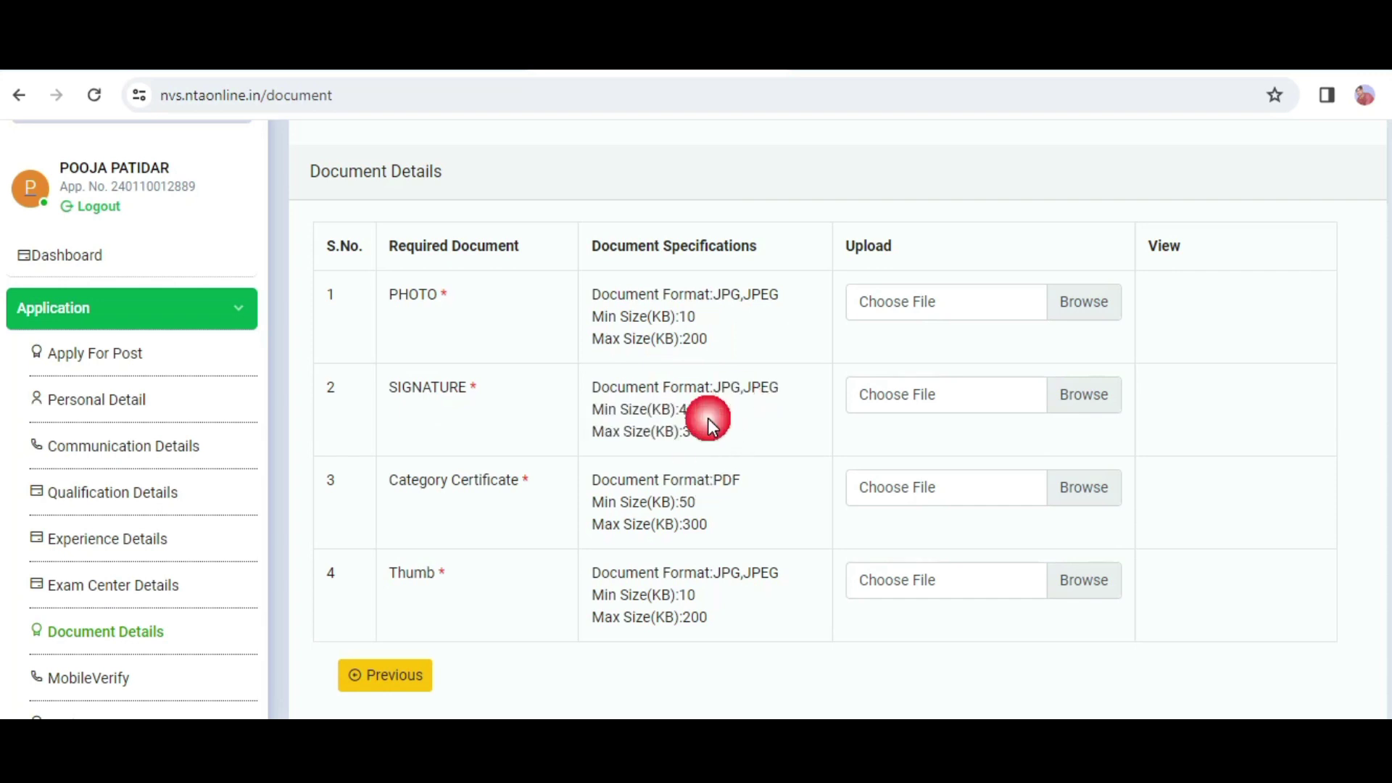
# - Check the PDF Category Certificate and thumb impression limits, then dismiss the save confirmation
pyautogui.tripleClick(401, 490)
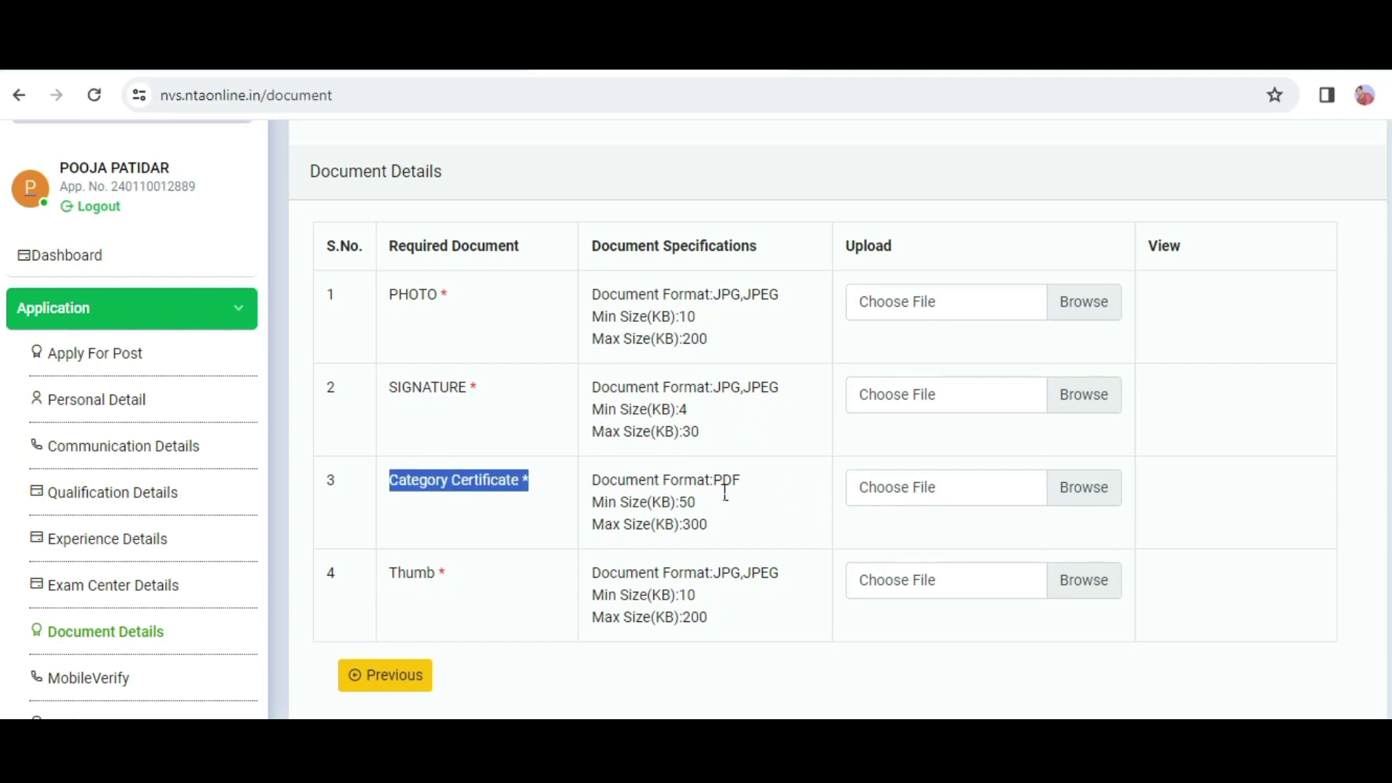
pyautogui.moveTo(694, 503); pyautogui.dragTo(710, 530)
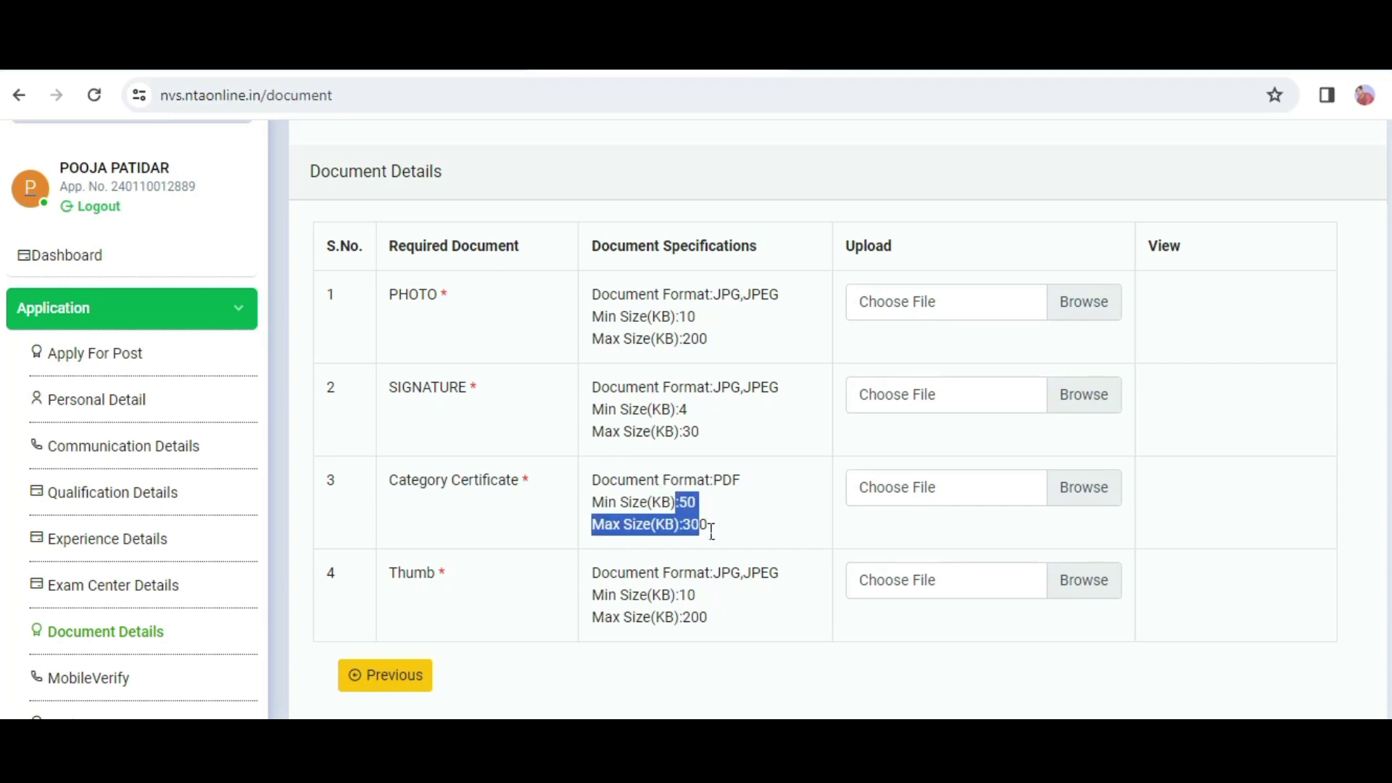
pyautogui.doubleClick(725, 486)
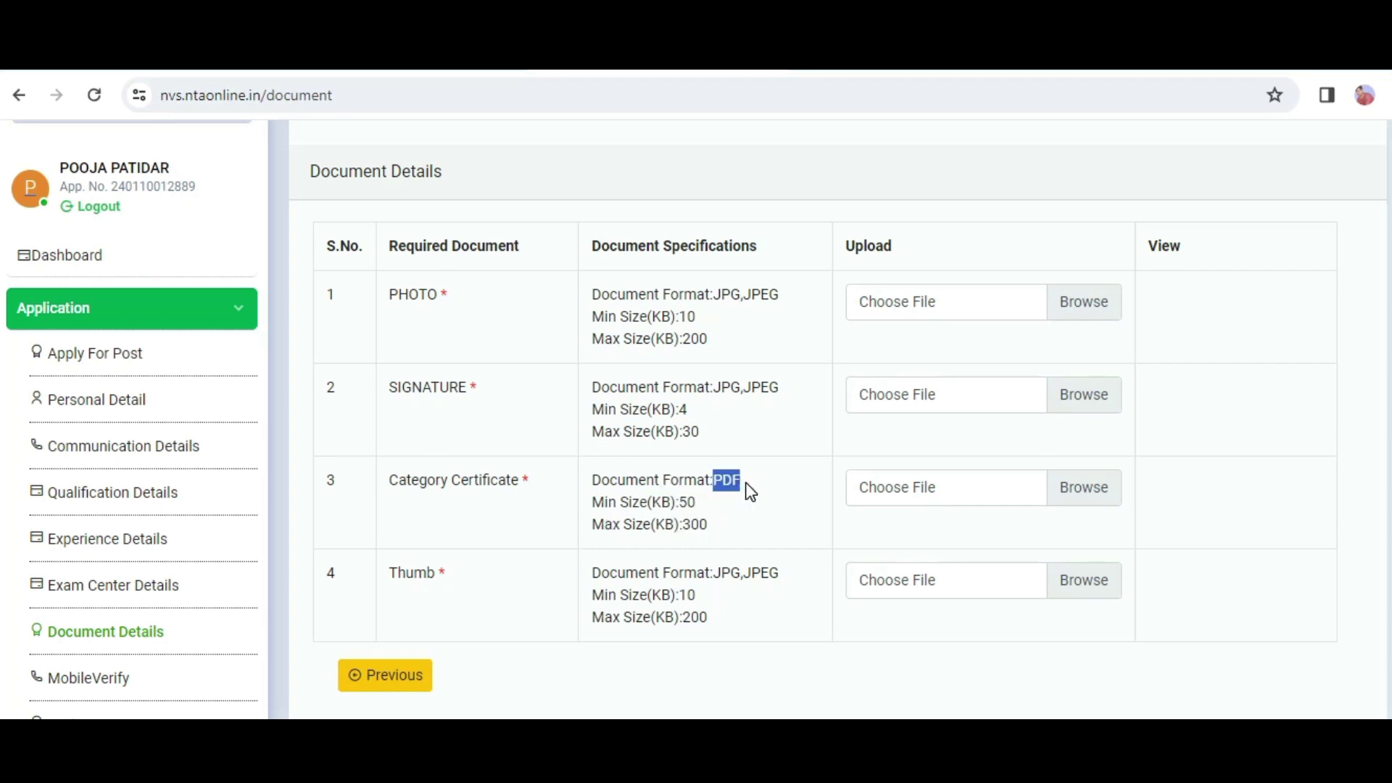
pyautogui.moveTo(398, 573); pyautogui.dragTo(467, 572)
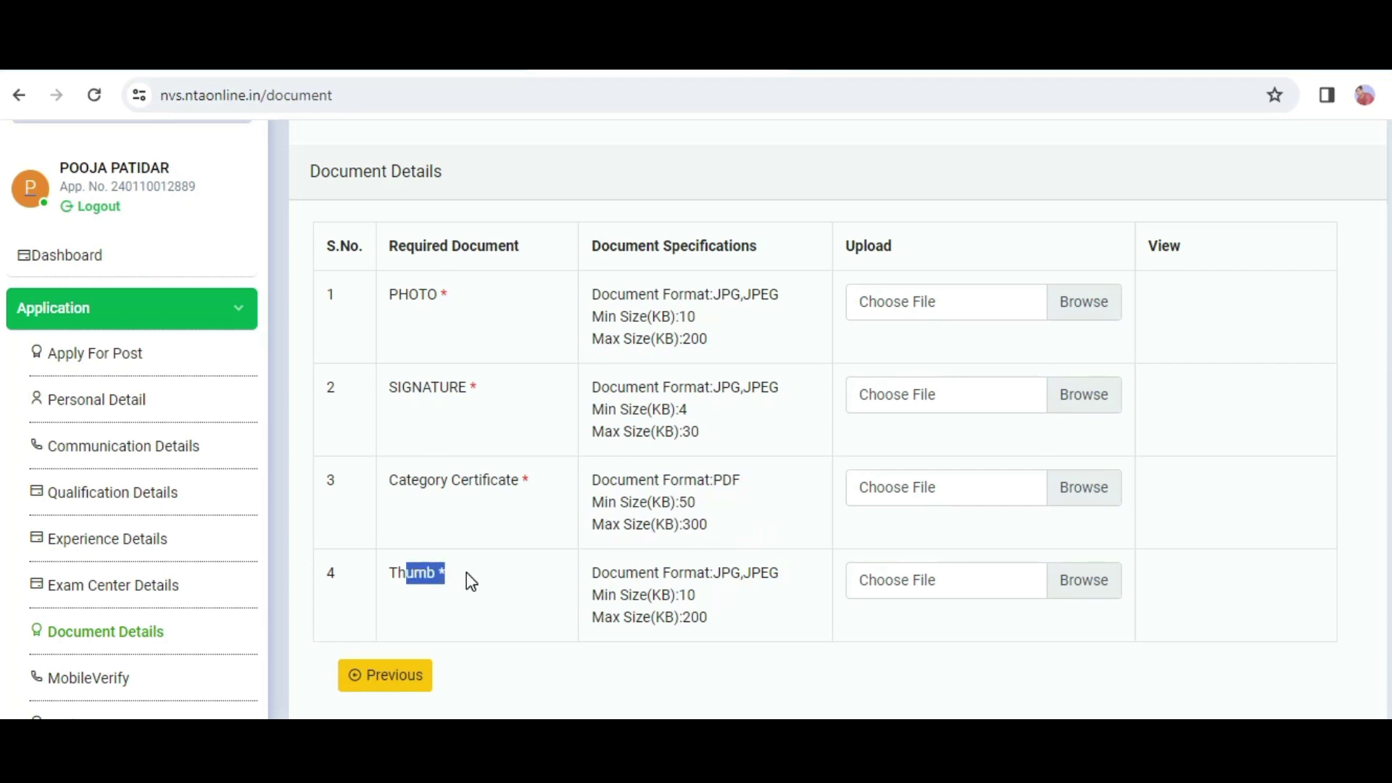
pyautogui.moveTo(730, 573); pyautogui.dragTo(785, 580)
pyautogui.moveTo(677, 596); pyautogui.dragTo(732, 622)
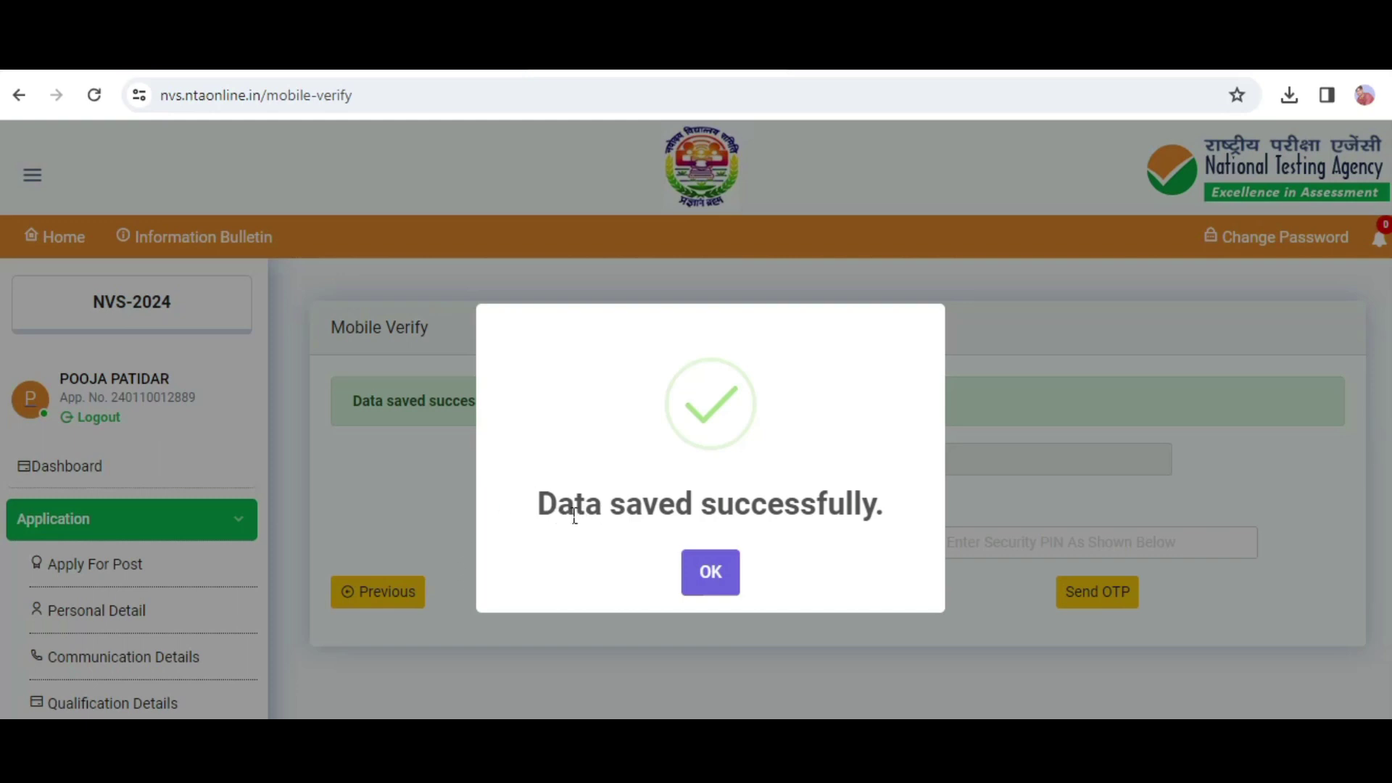
pyautogui.moveTo(574, 516); pyautogui.dragTo(885, 509)
pyautogui.click(685, 571)
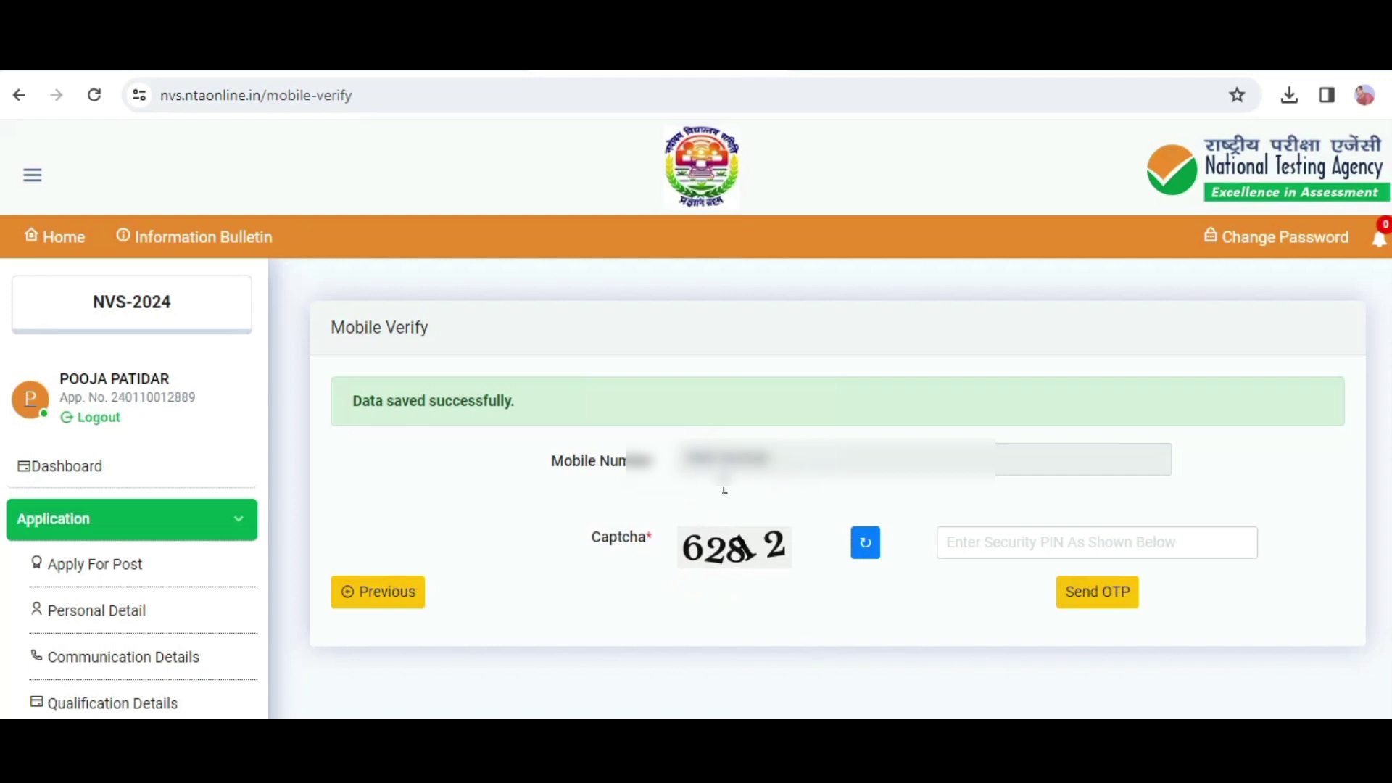
# - Enter the captcha, request an OTP on the registered mobile, and verify it
pyautogui.click(1036, 553)
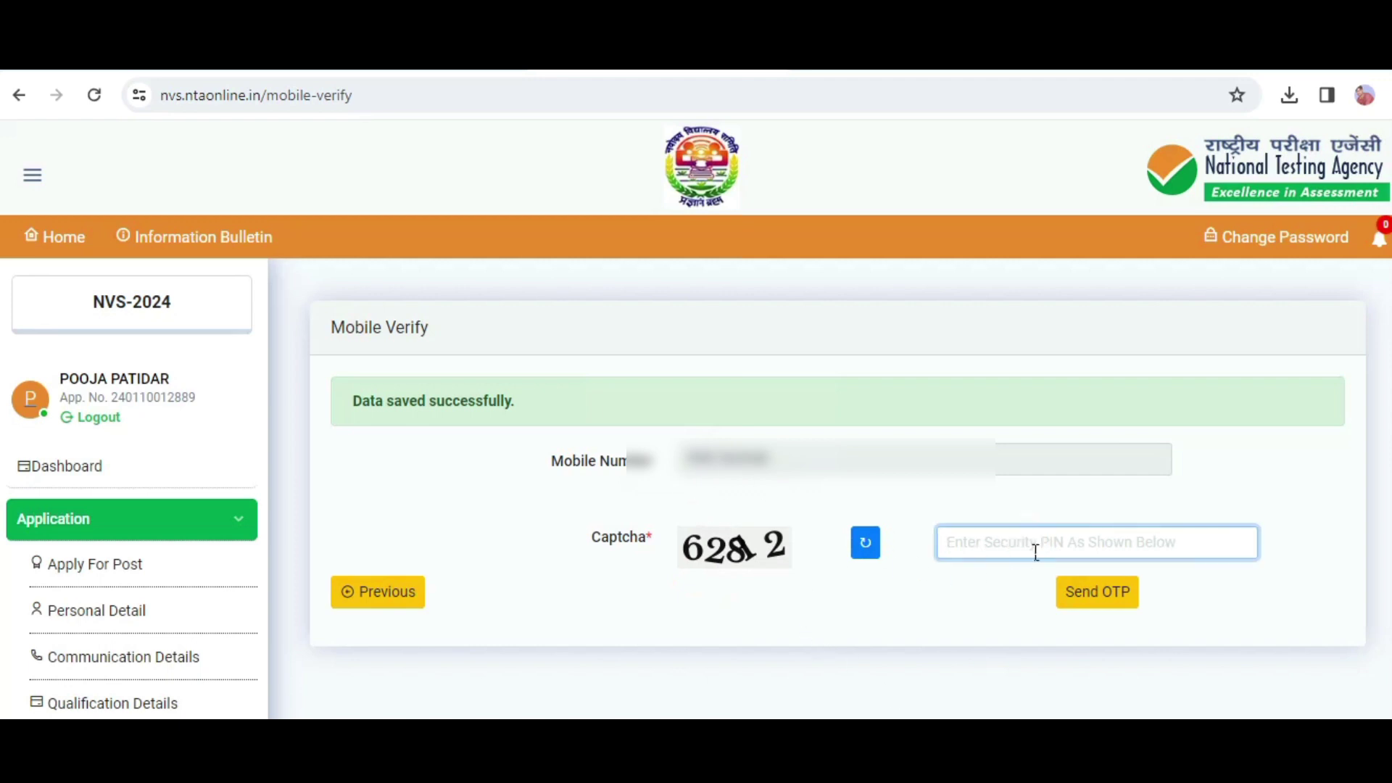
pyautogui.write('62812')
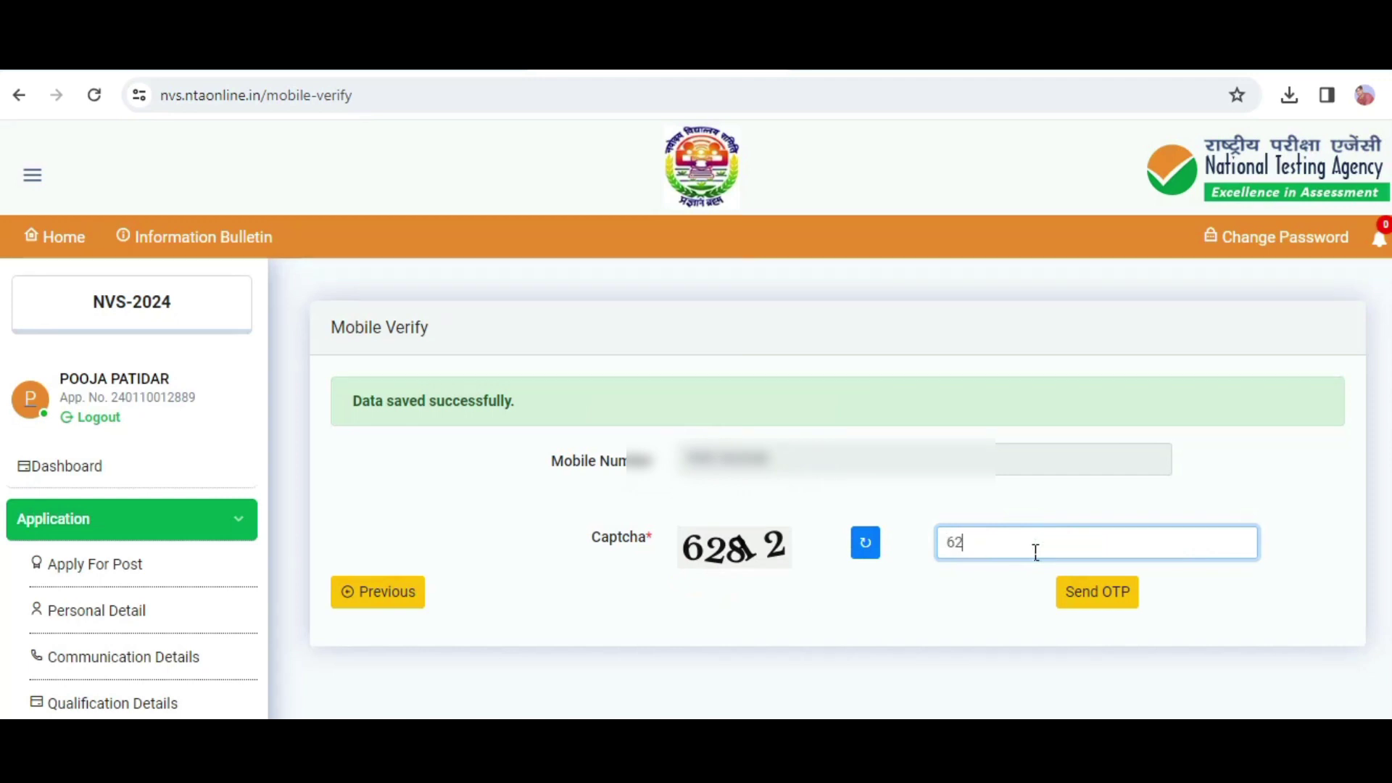
pyautogui.click(1120, 594)
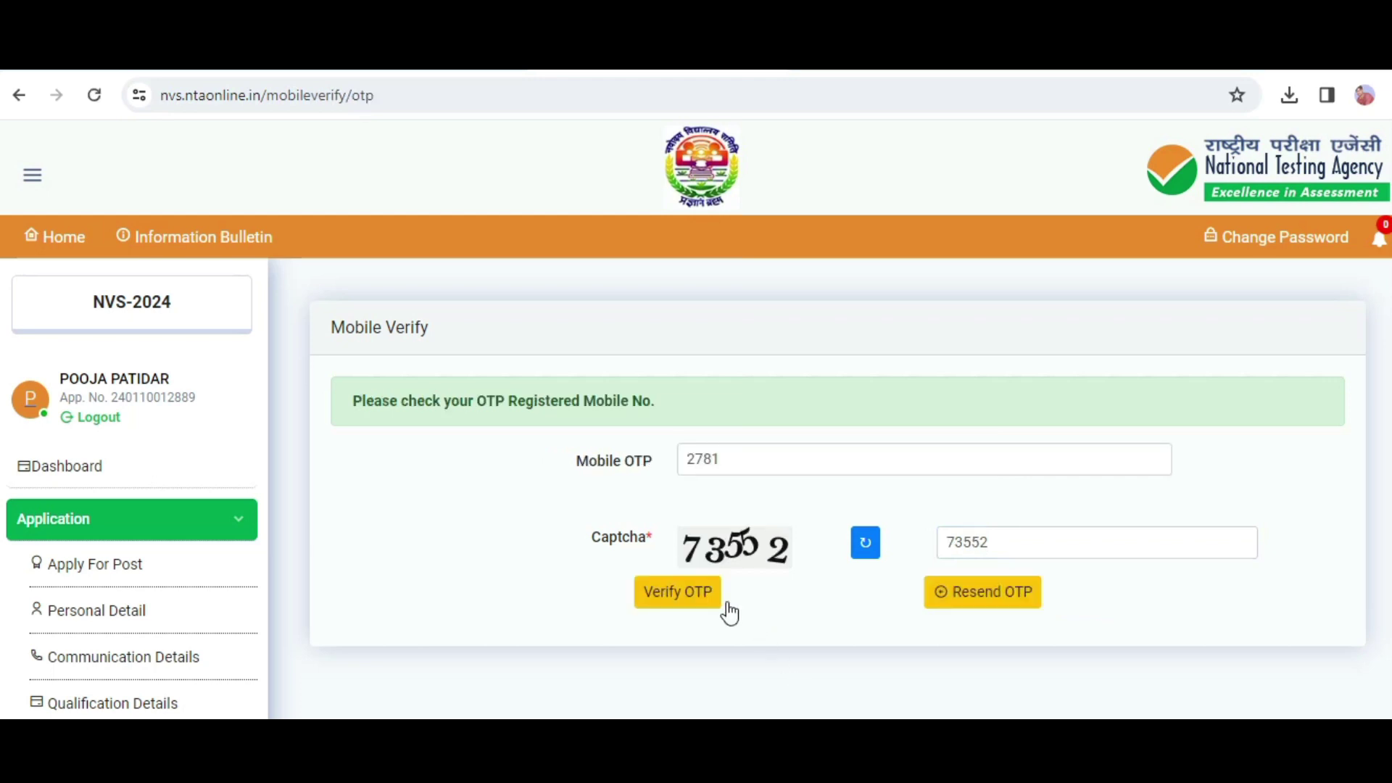
pyautogui.click(714, 599)
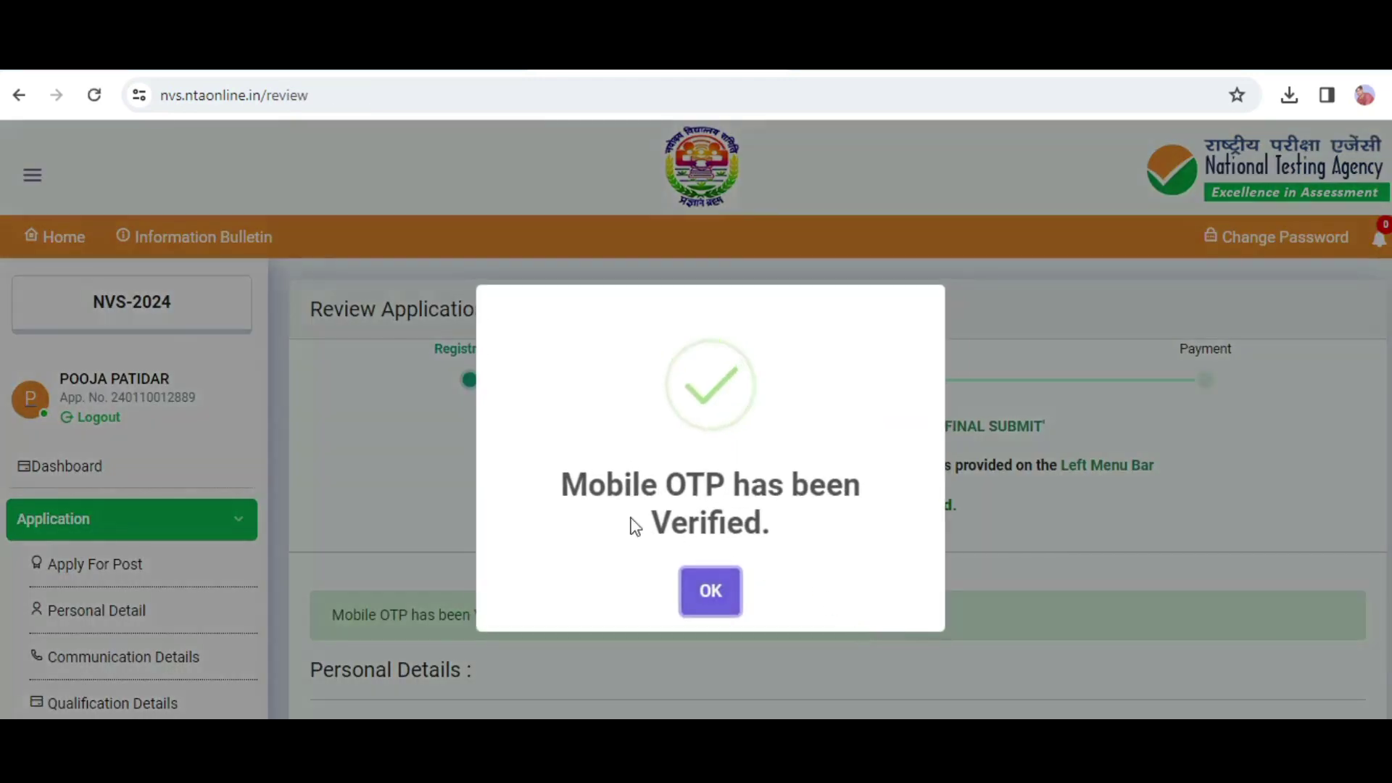
pyautogui.moveTo(562, 485); pyautogui.dragTo(833, 501)
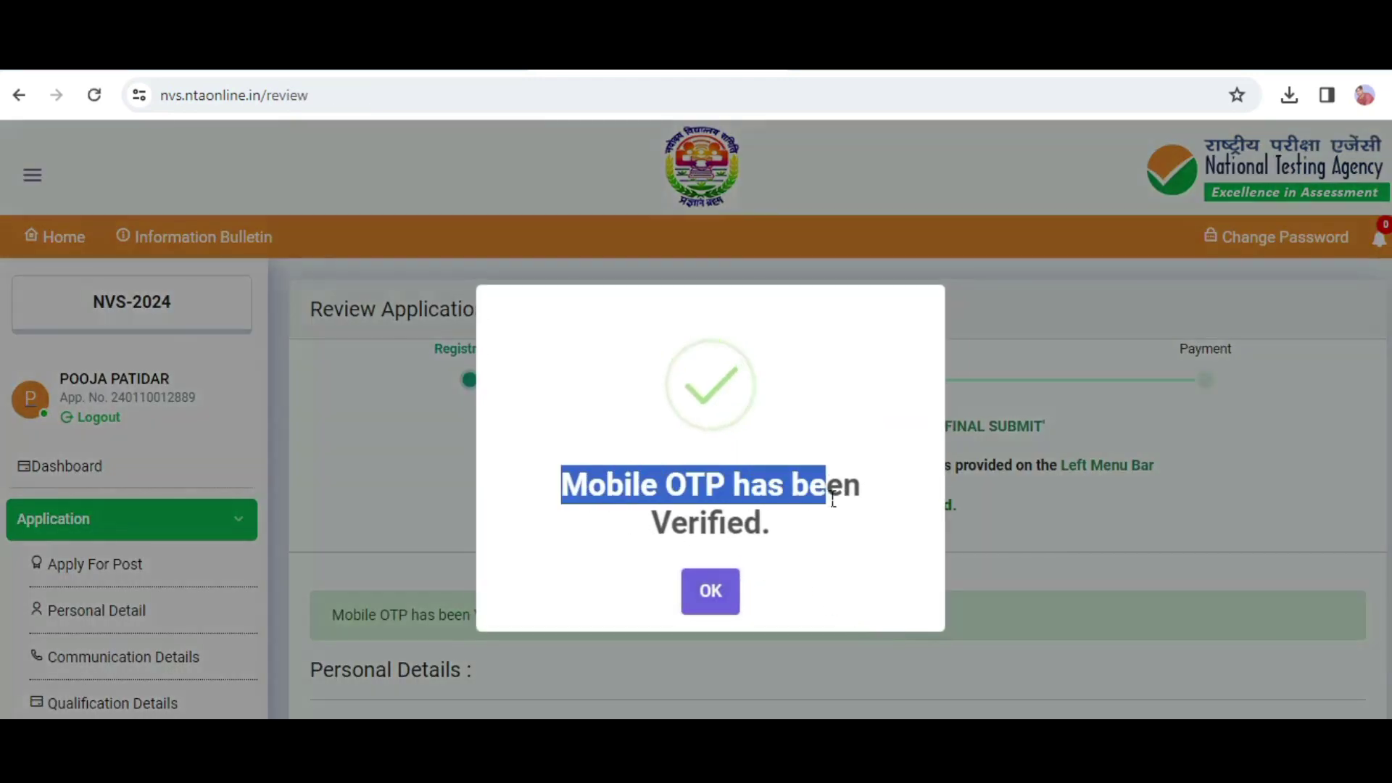
# - Dismiss the verified message and confirm Final Submit of the reviewed application
pyautogui.click(721, 603)
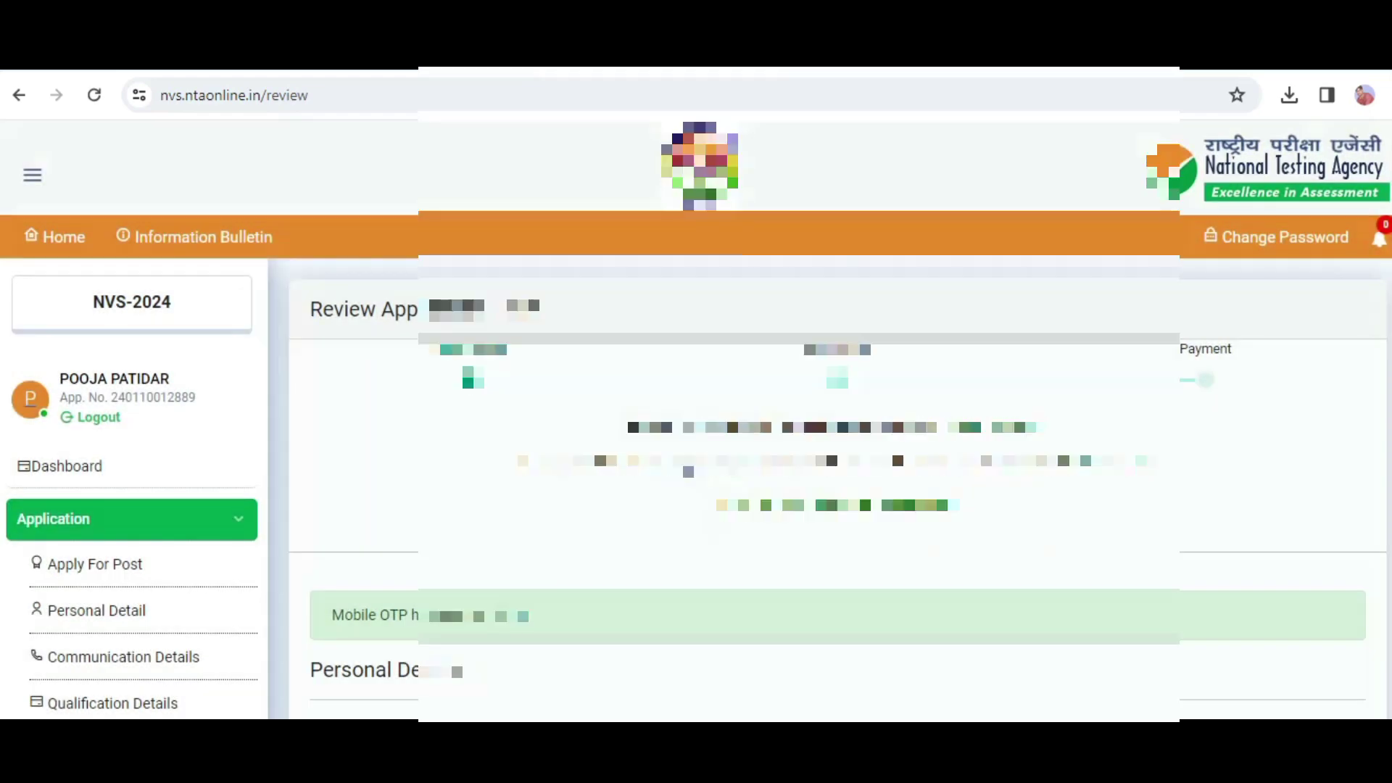
pyautogui.scroll(-20, 834, 435)
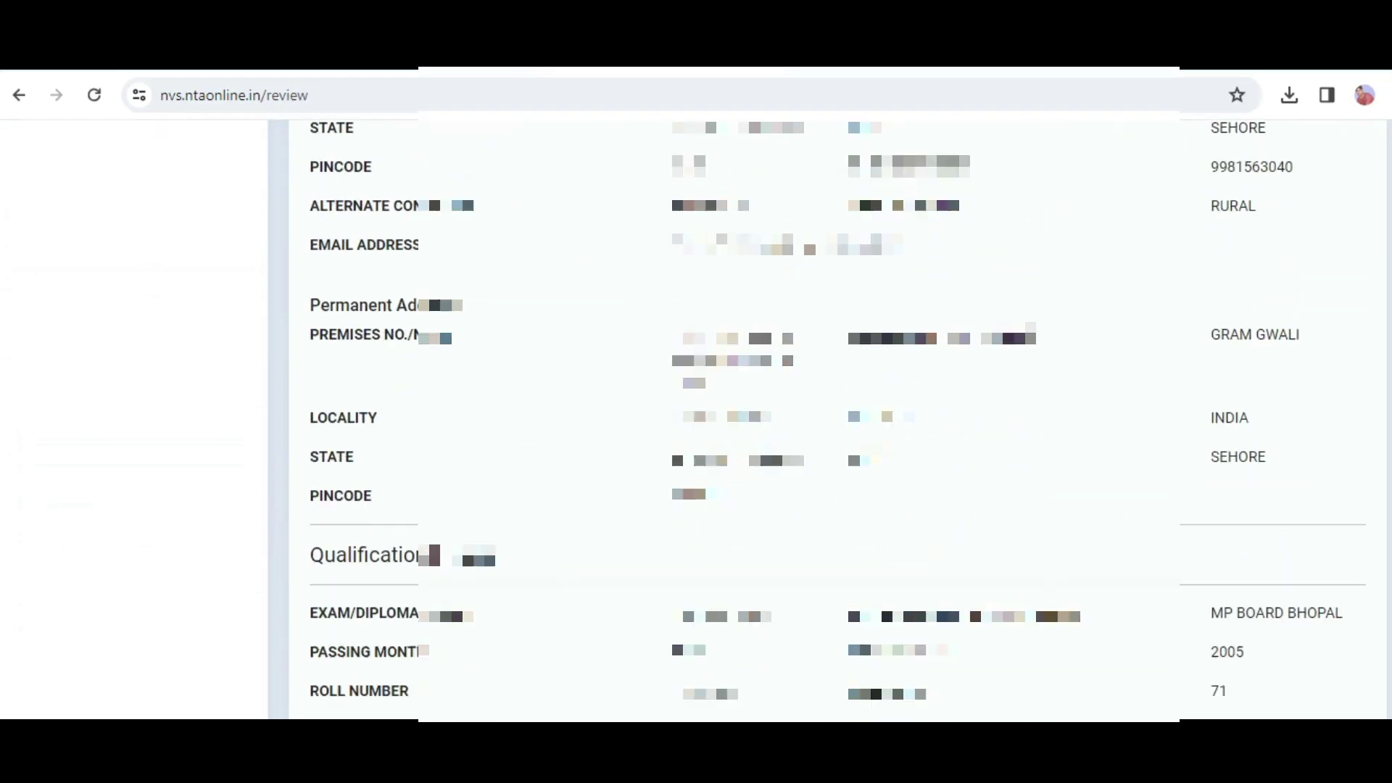
pyautogui.scroll(-9, 834, 435)
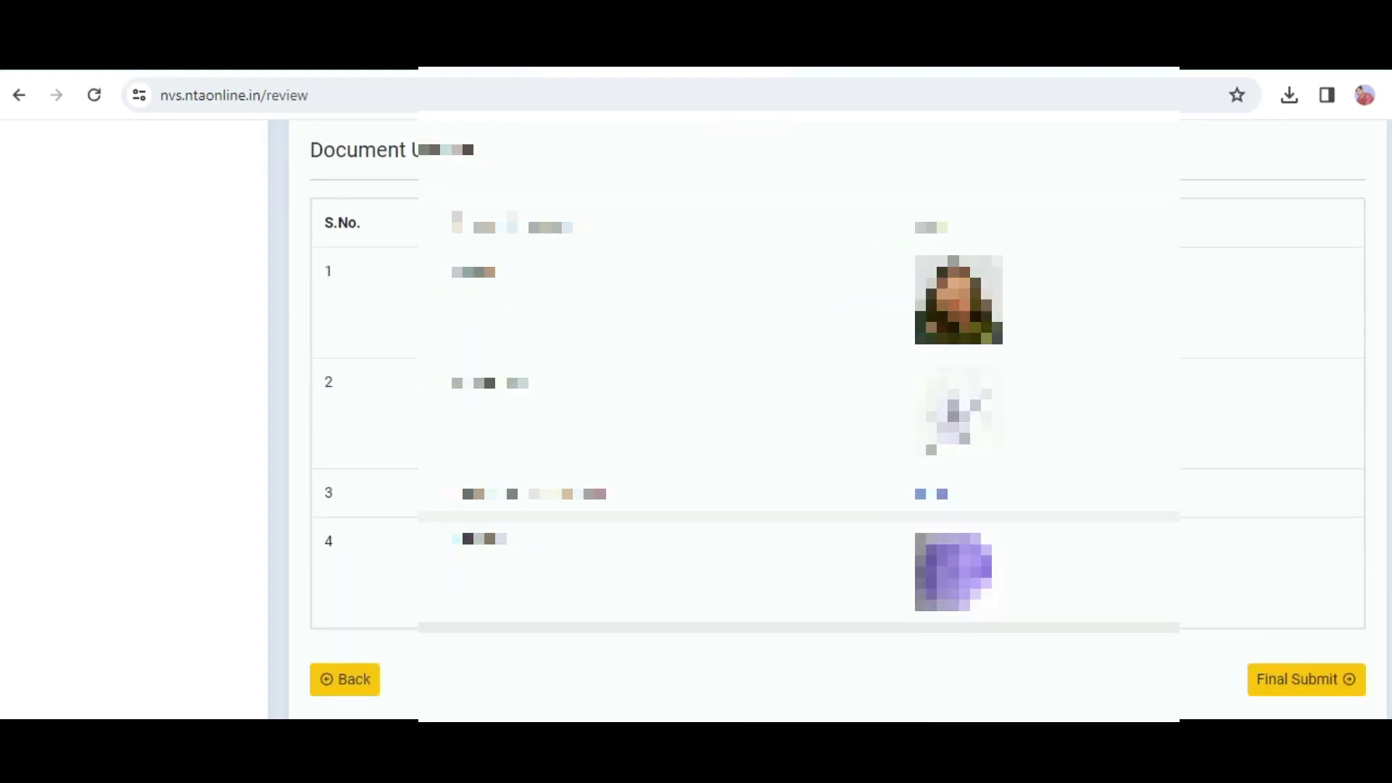
pyautogui.click(1303, 681)
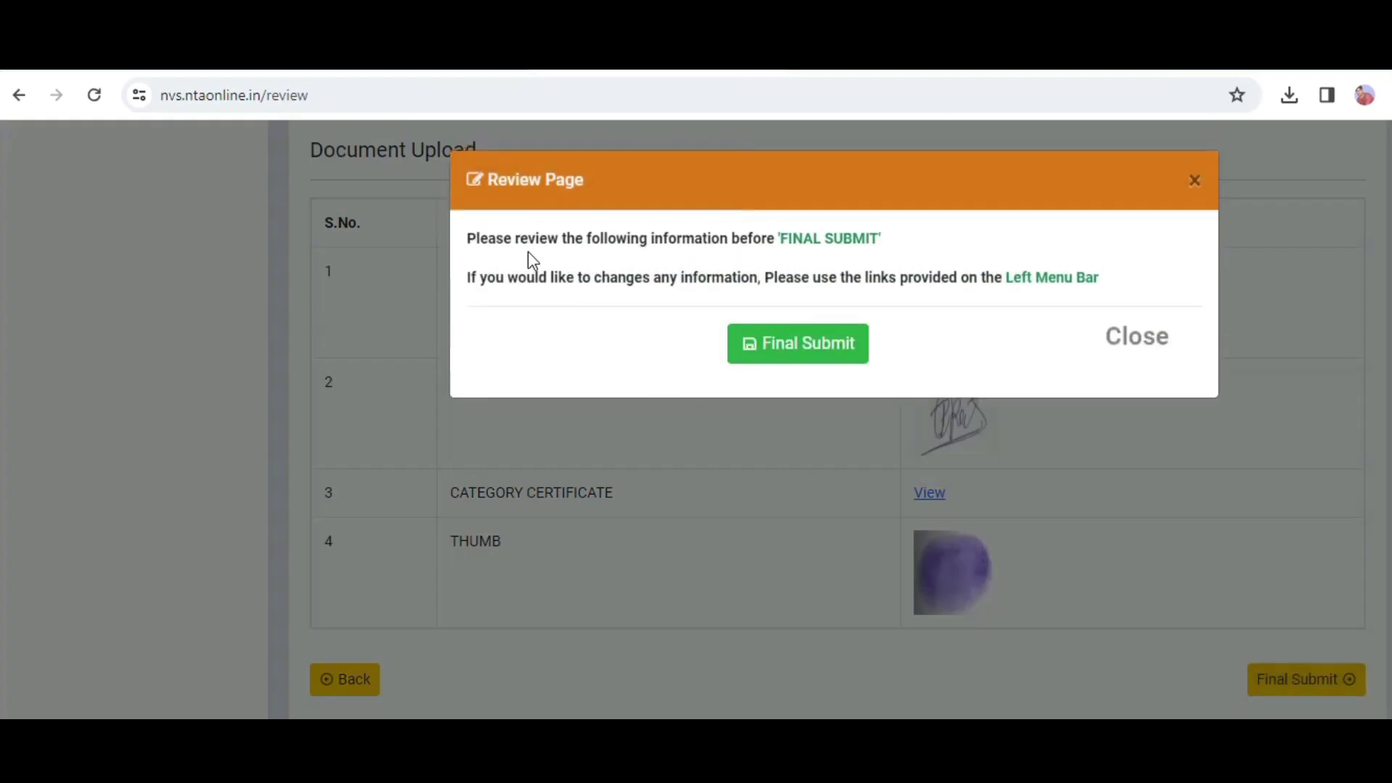
pyautogui.click(797, 347)
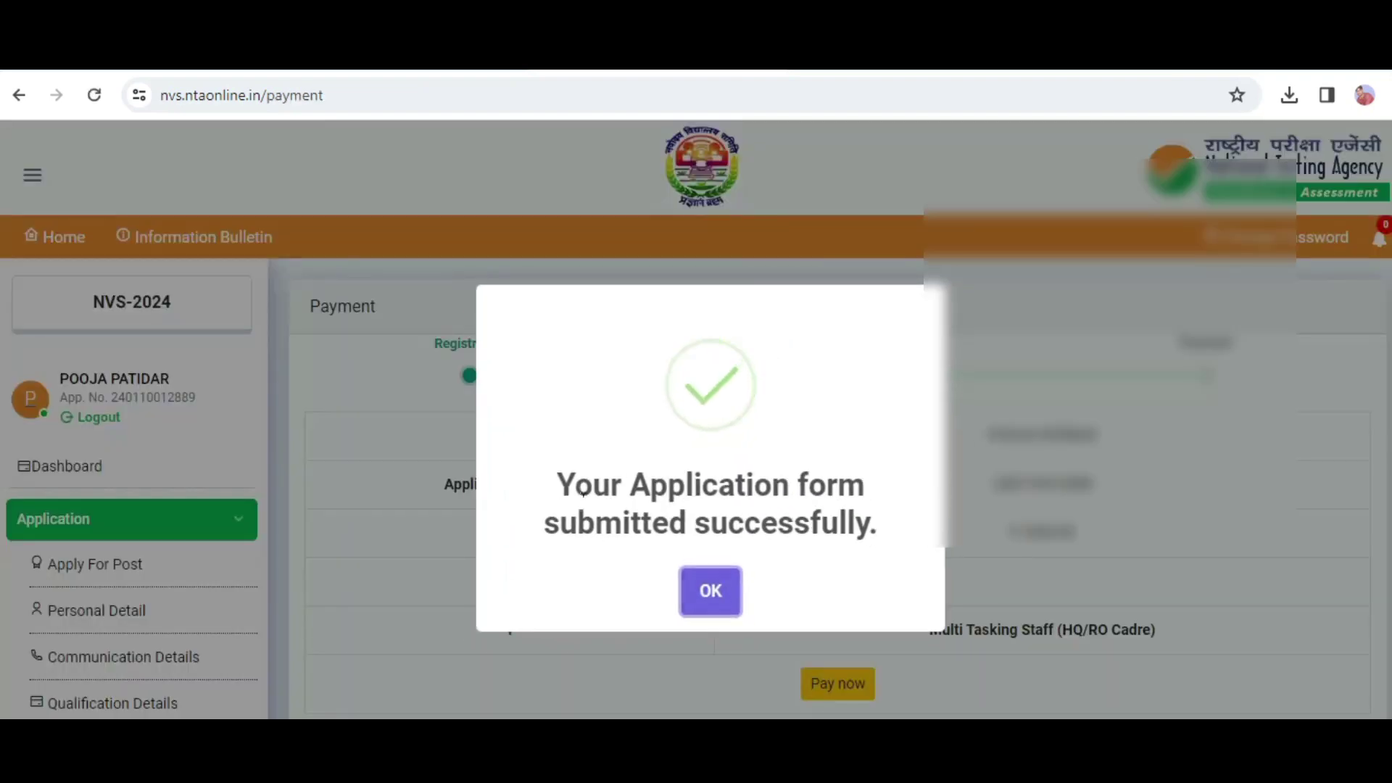
pyautogui.moveTo(584, 493); pyautogui.dragTo(817, 591)
# - Pay the ₹1000.00 fee by choosing SBI as gateway and proceeding to SBIePay
pyautogui.click(947, 620)
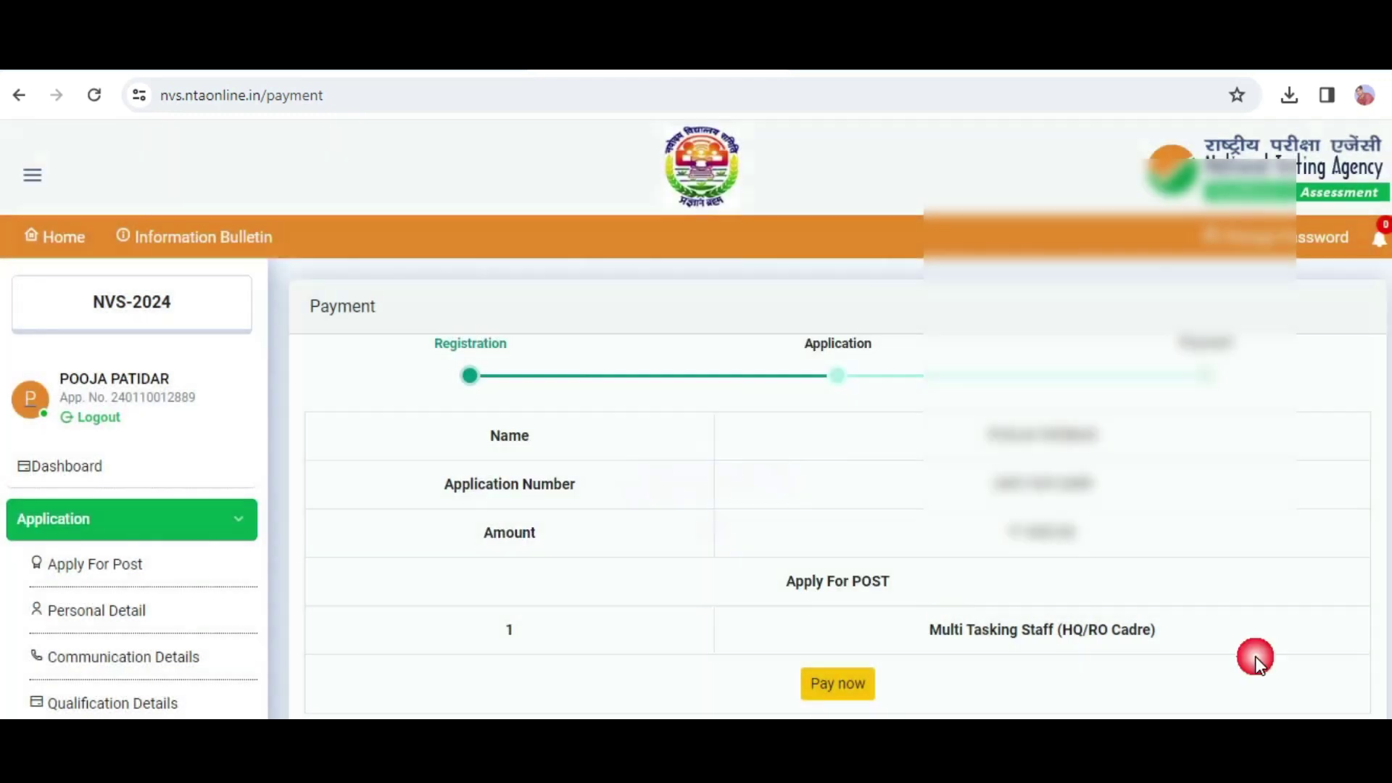
pyautogui.scroll(-4, 696, 413)
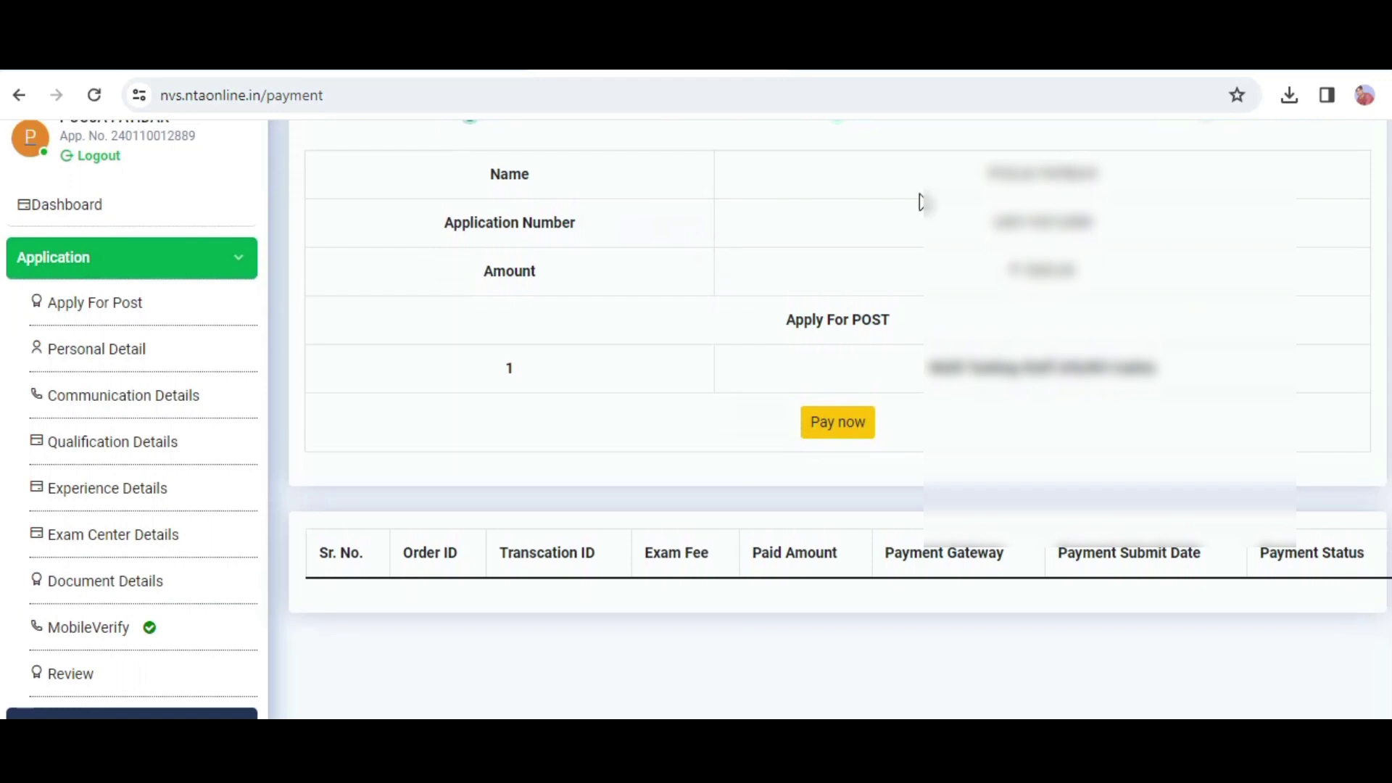
pyautogui.moveTo(1022, 272); pyautogui.dragTo(1081, 285)
pyautogui.click(800, 427)
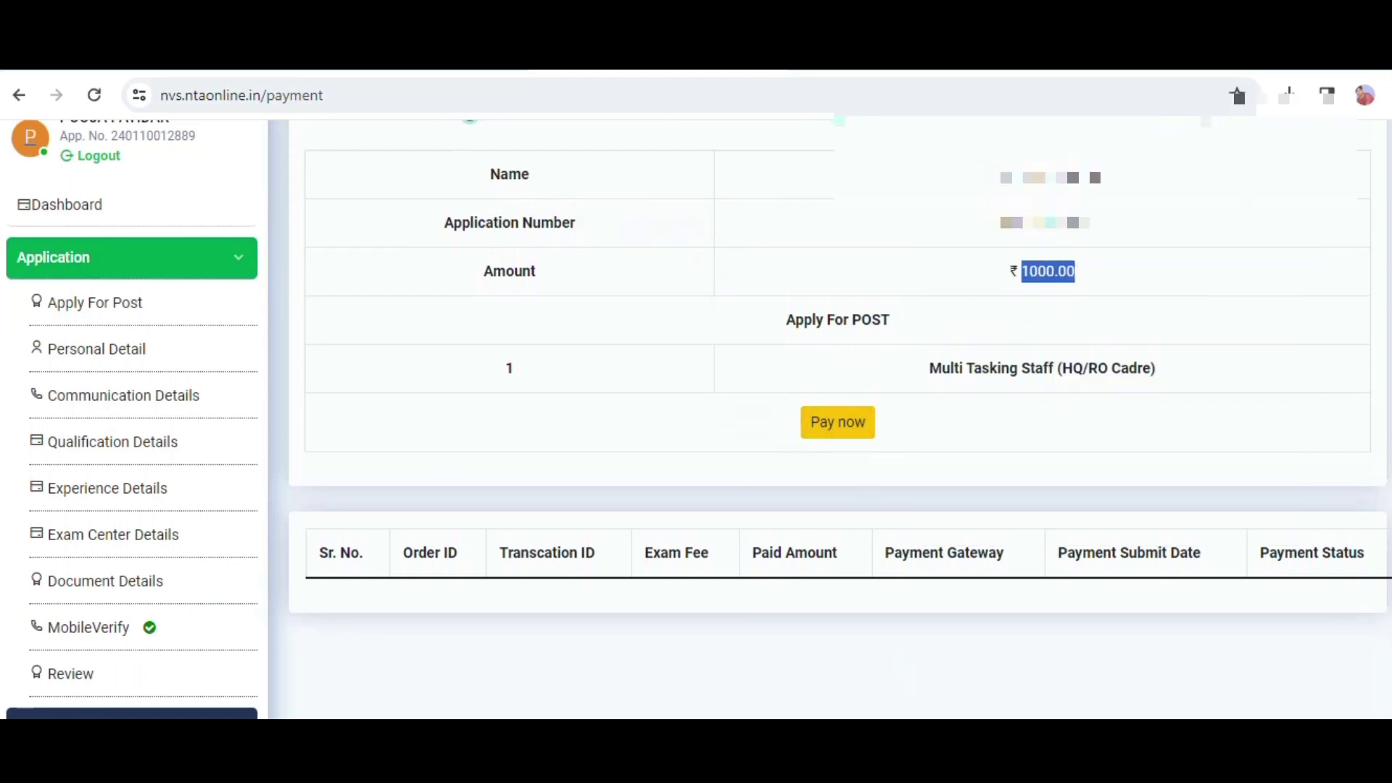
pyautogui.click(851, 436)
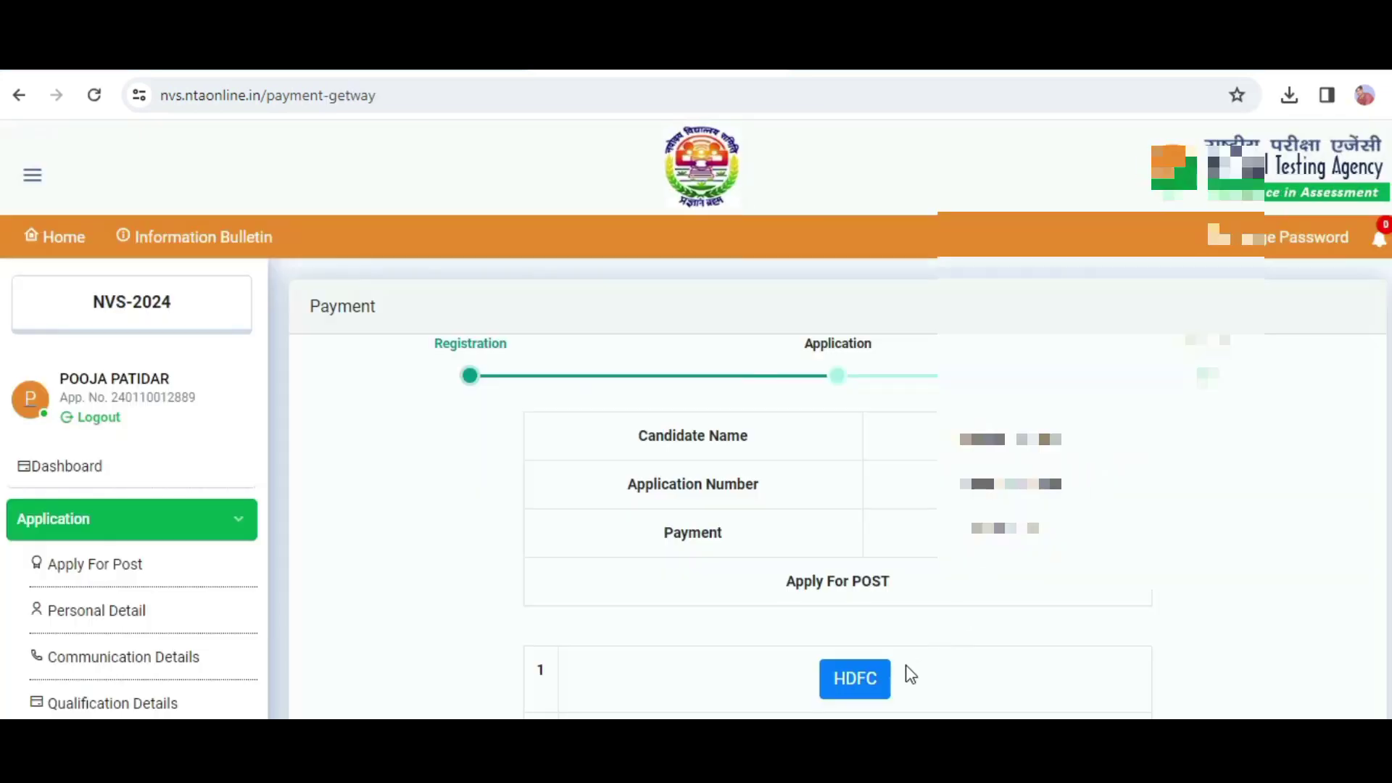
pyautogui.scroll(-4, 837, 435)
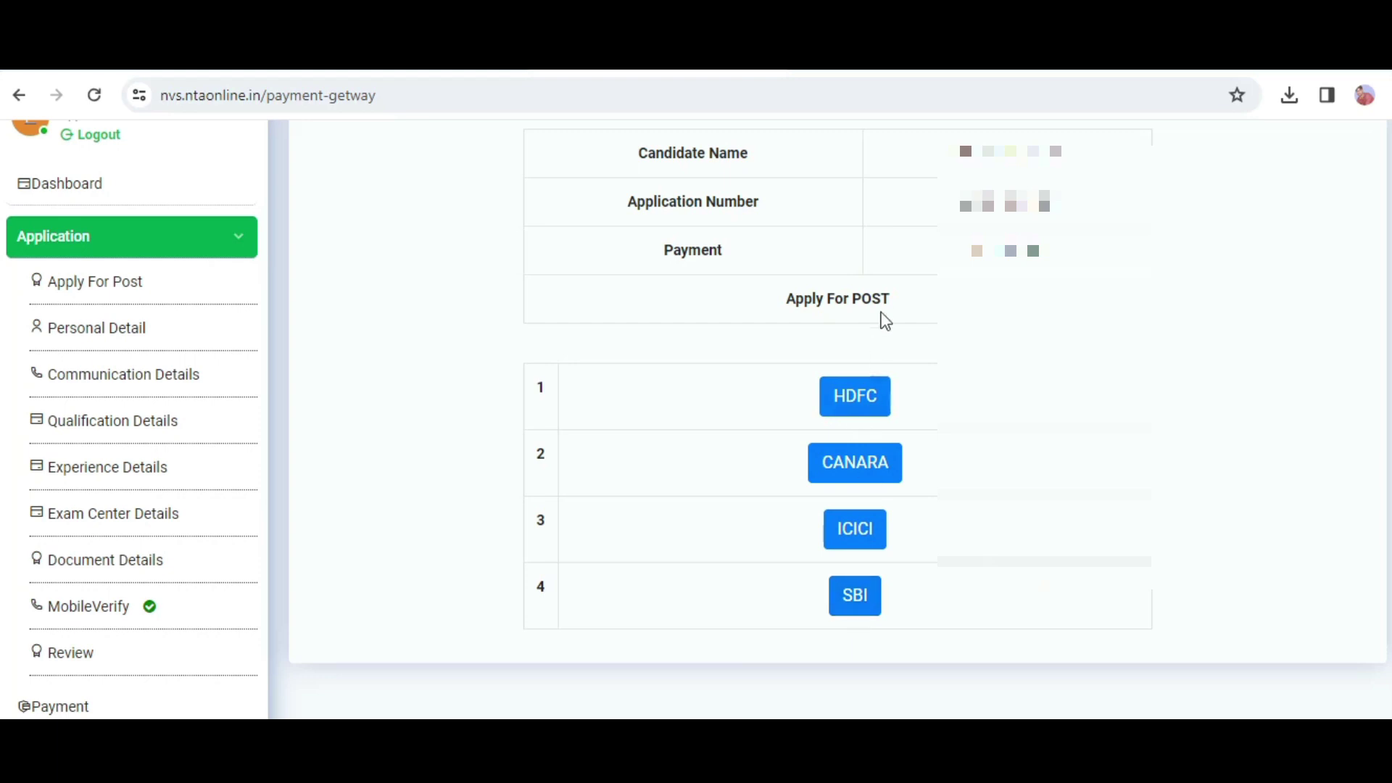
pyautogui.click(862, 607)
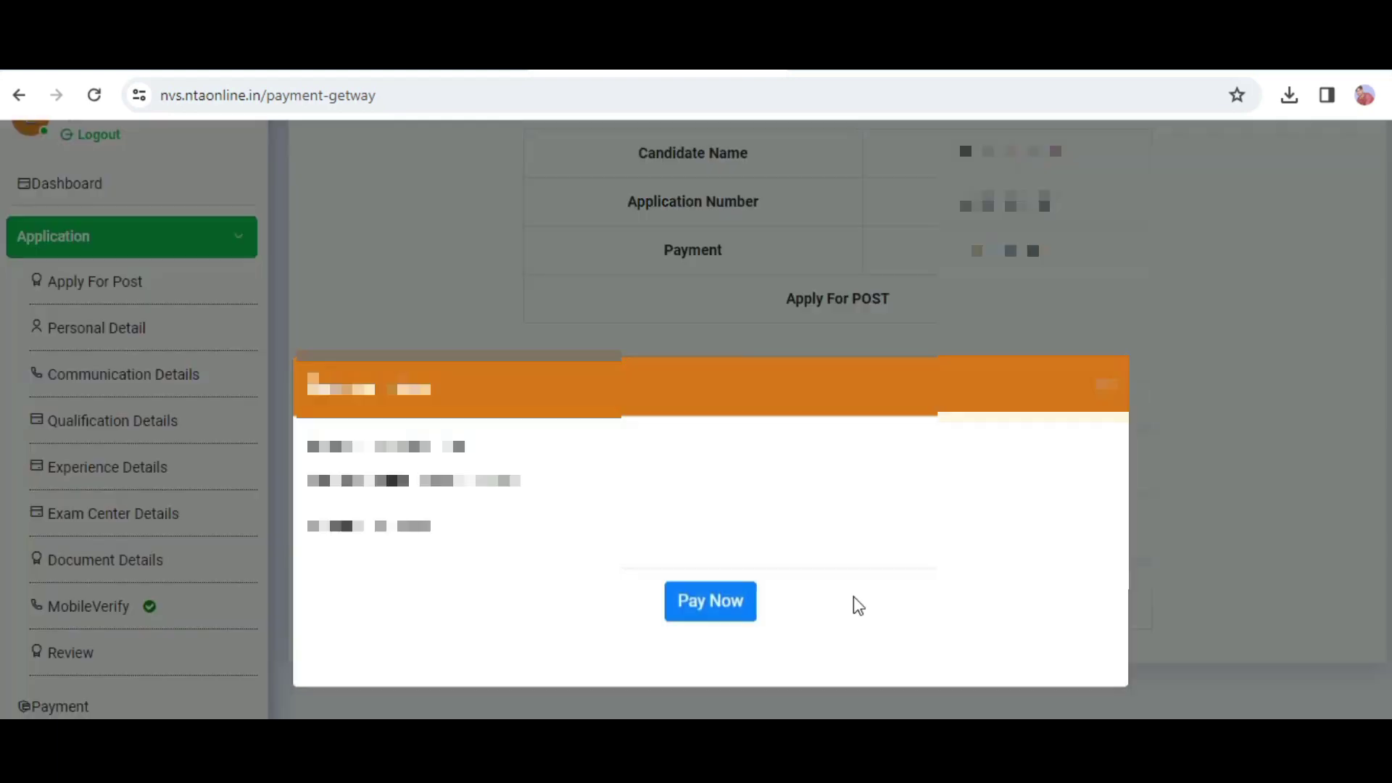
pyautogui.click(719, 615)
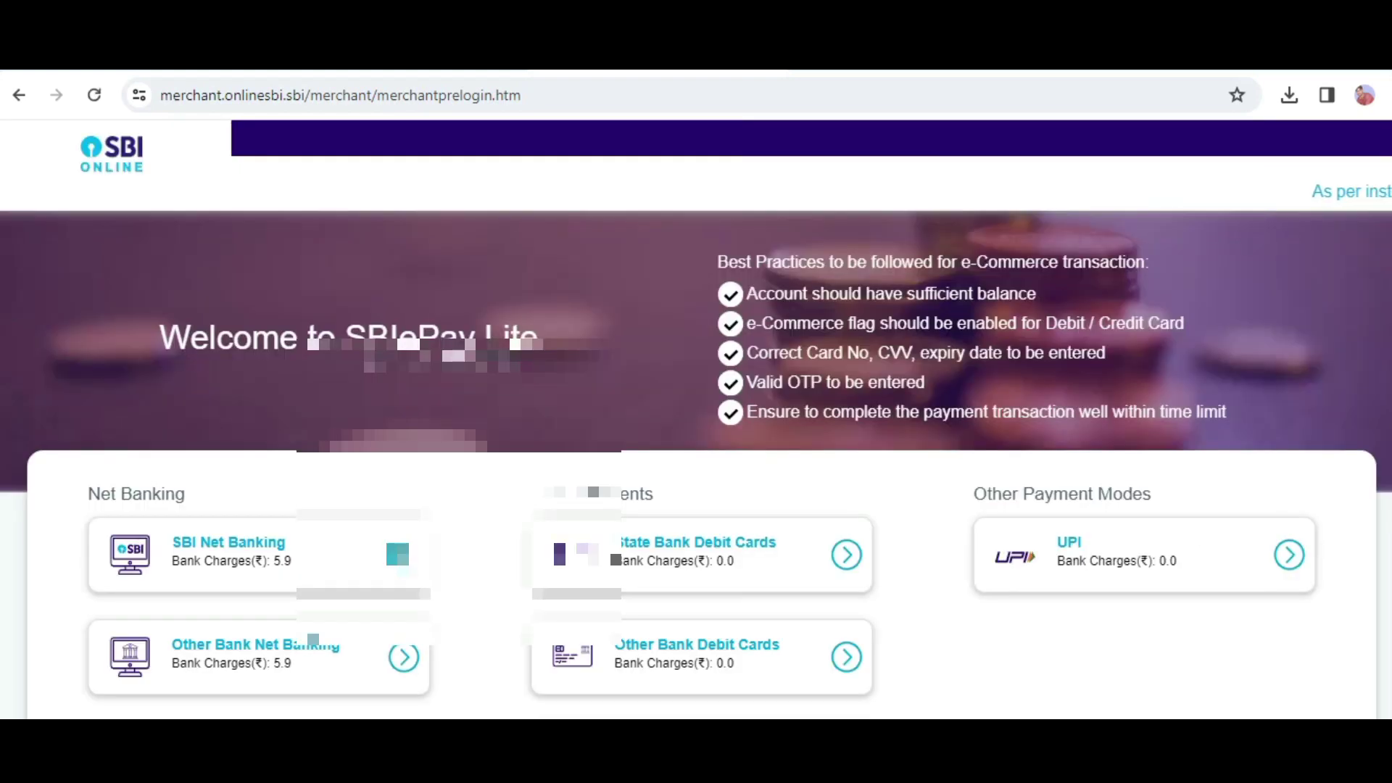
# - Review SBI ePay Lite bank charges: net banking ₹5.9, debit cards and UPI ₹0.0, credit cards ₹12.98
pyautogui.scroll(-2, 696, 464)
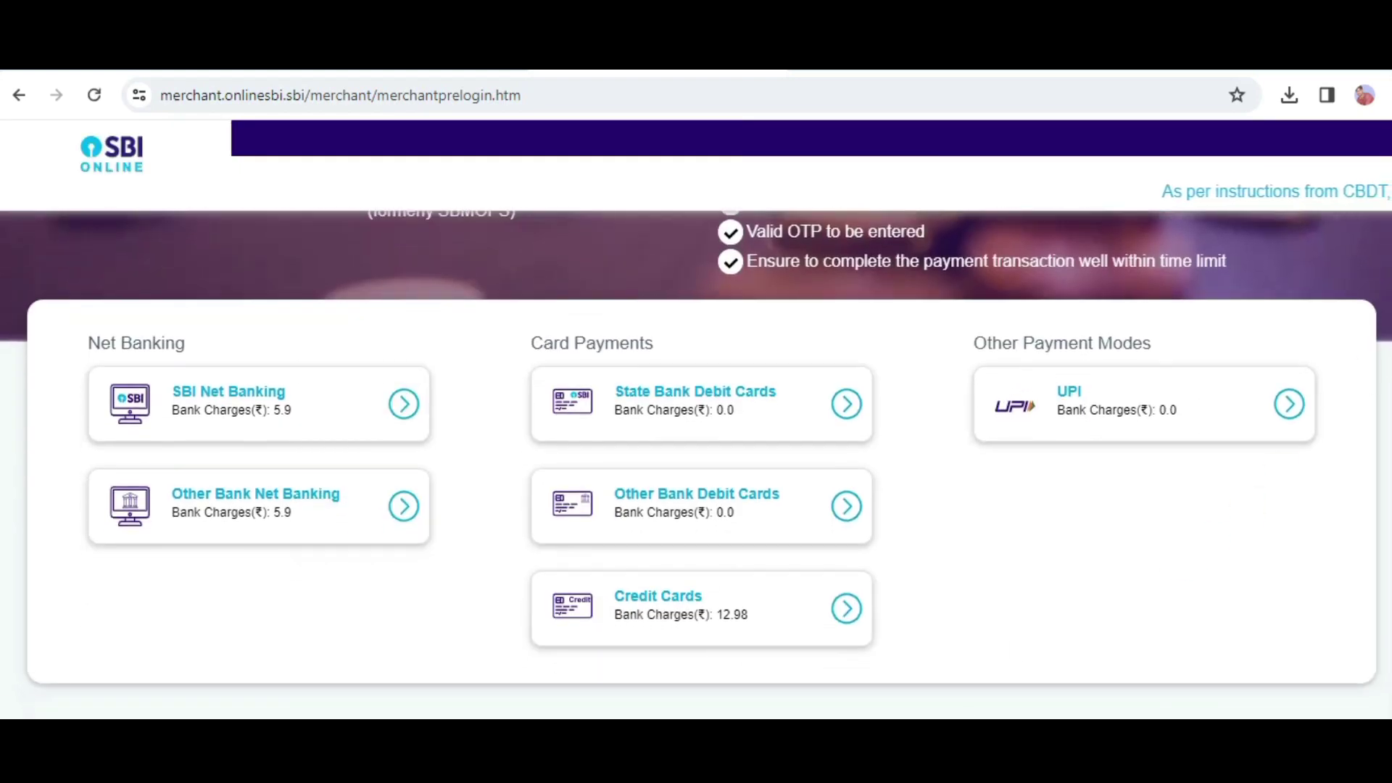
pyautogui.moveTo(571, 302)
pyautogui.mouseDown()
pyautogui.moveTo(333, 385)
pyautogui.moveTo(310, 414)
pyautogui.mouseUp()
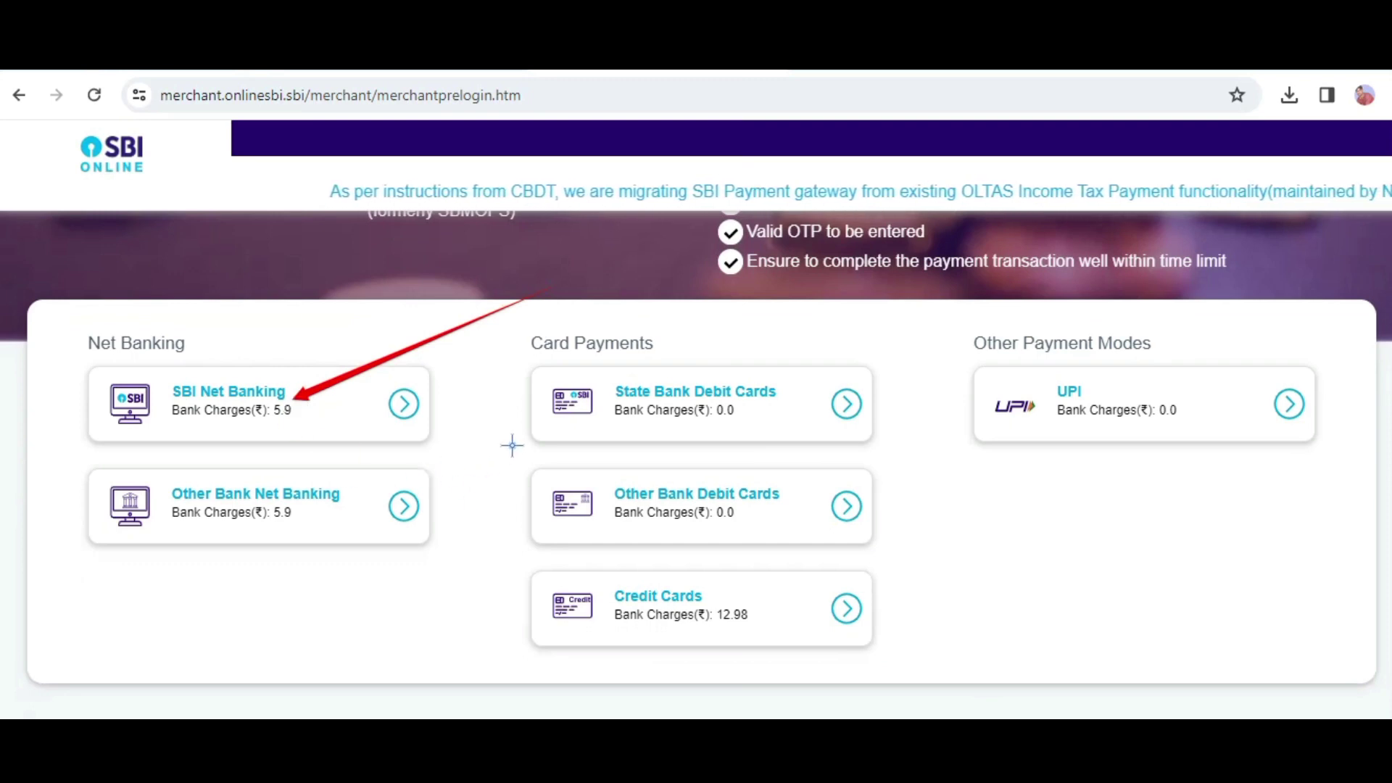
pyautogui.moveTo(508, 448); pyautogui.dragTo(348, 506)
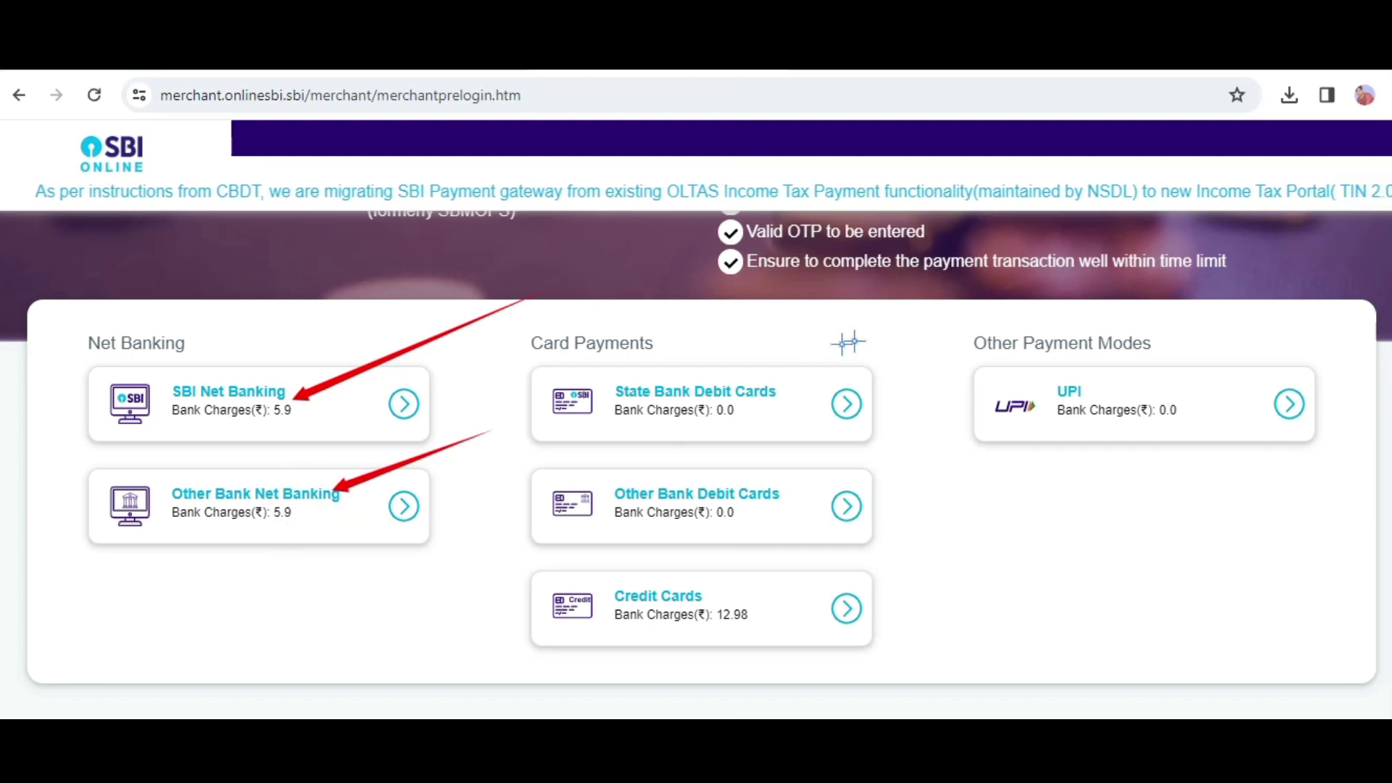
pyautogui.moveTo(904, 340); pyautogui.dragTo(738, 433)
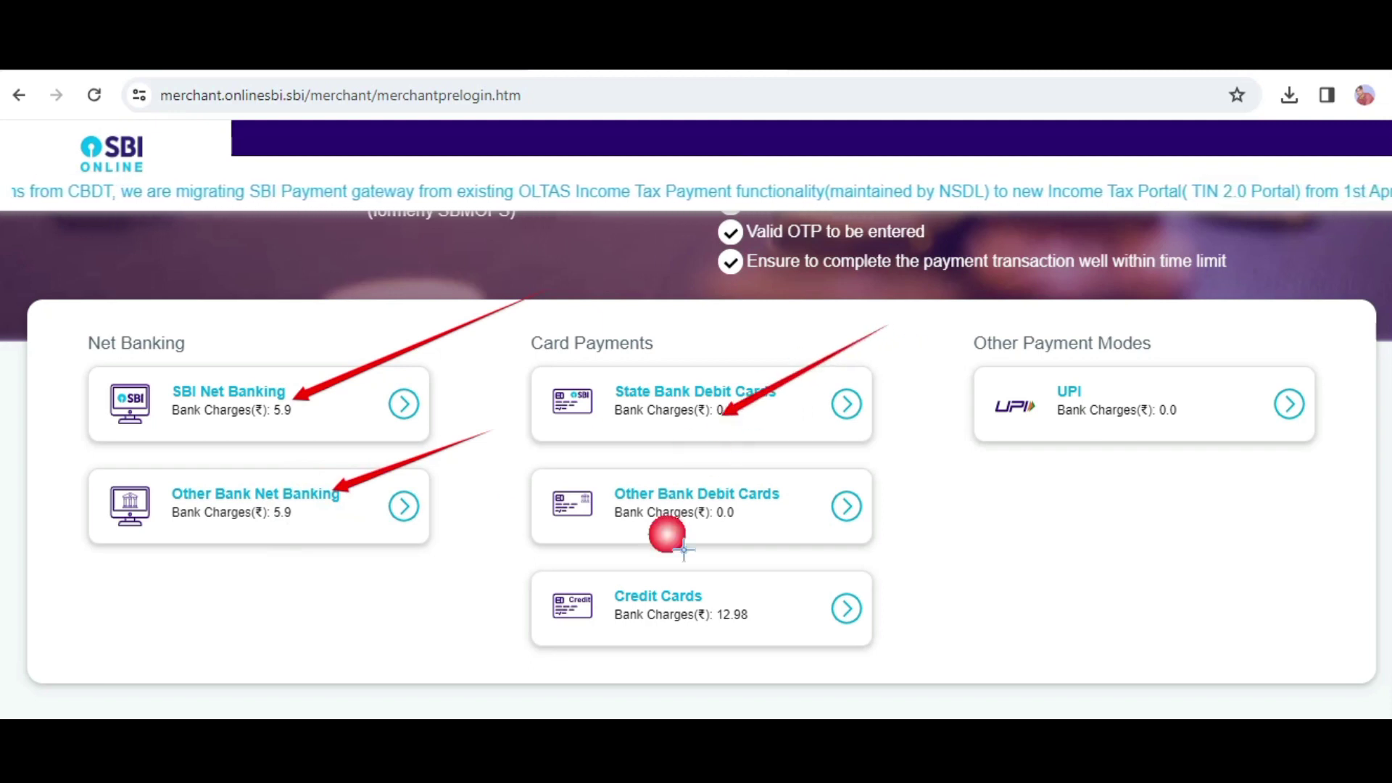
pyautogui.moveTo(867, 466); pyautogui.dragTo(763, 534)
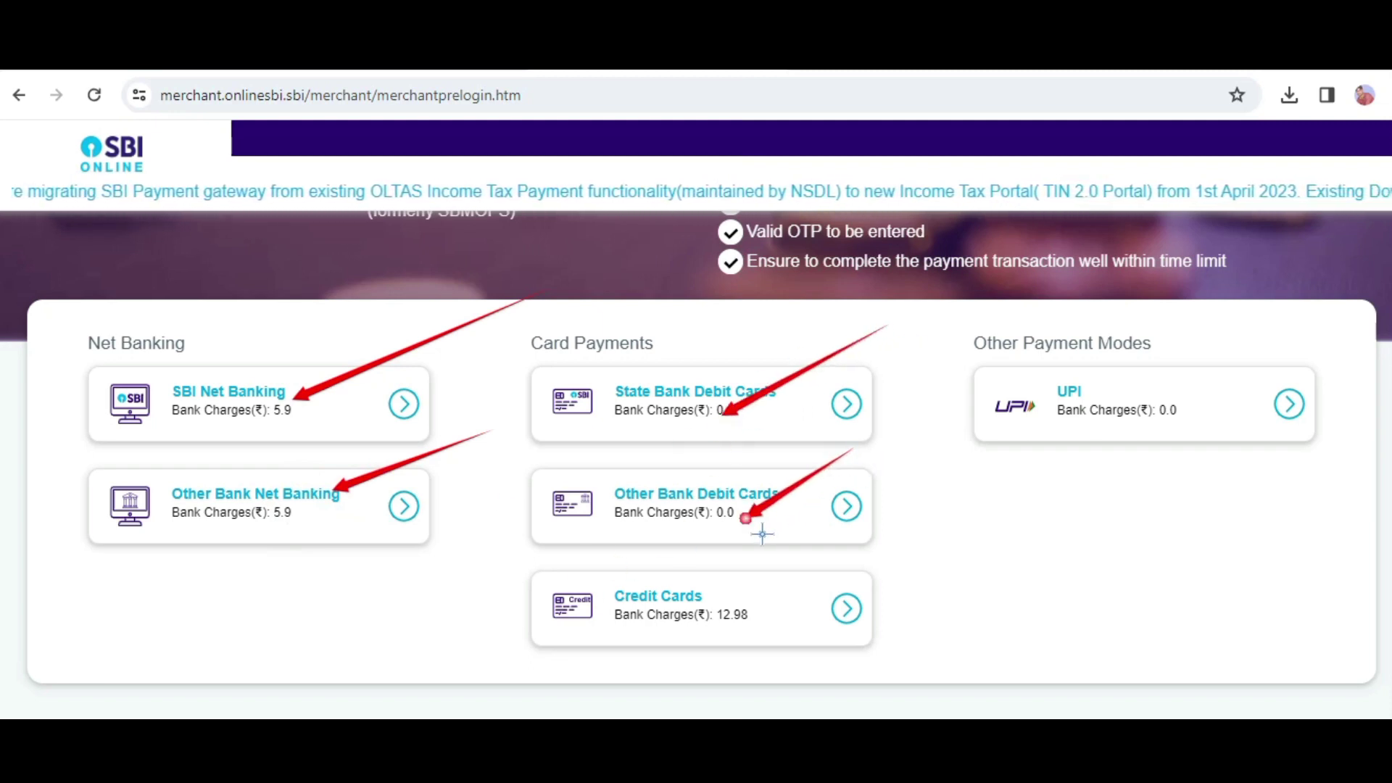
pyautogui.moveTo(968, 538); pyautogui.dragTo(786, 631)
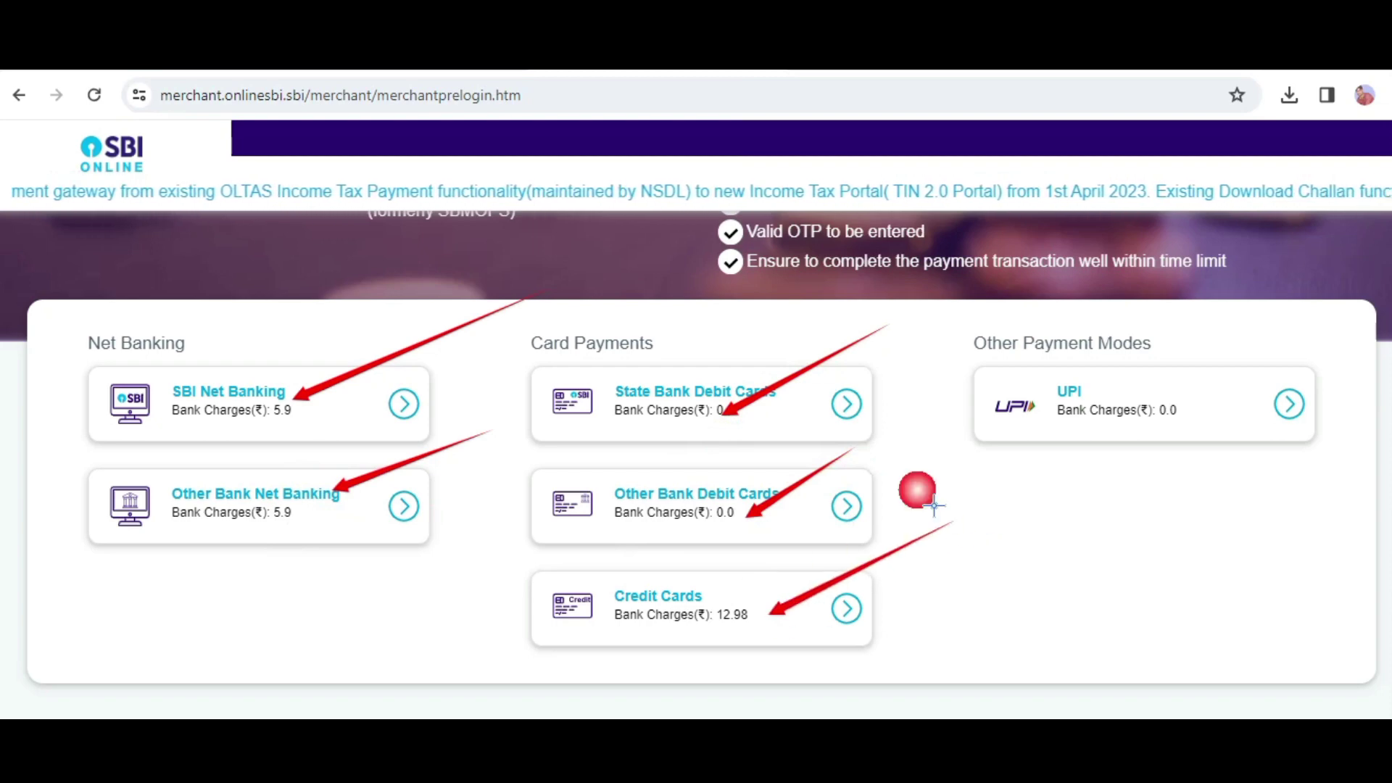
pyautogui.moveTo(1224, 326)
pyautogui.mouseDown()
pyautogui.moveTo(1188, 392)
pyautogui.moveTo(1137, 428)
pyautogui.mouseUp()
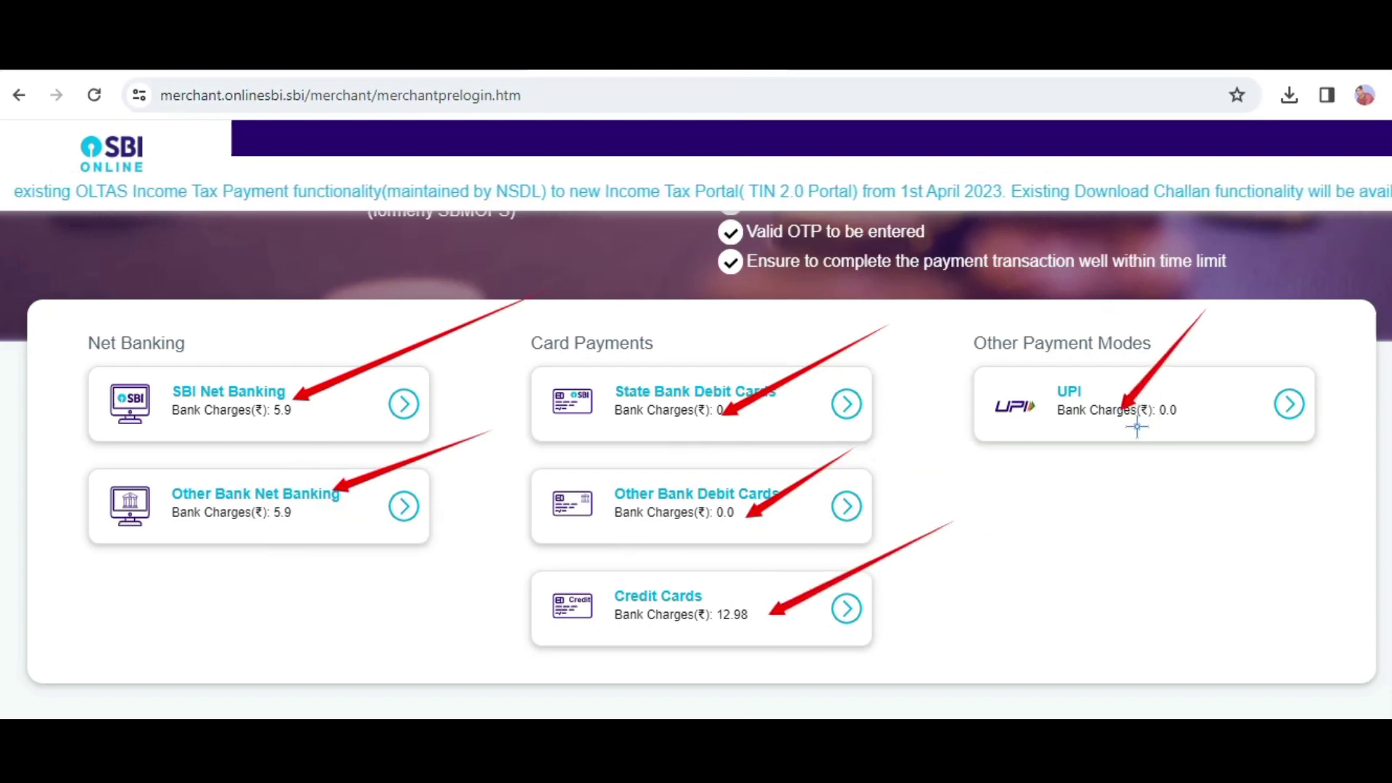